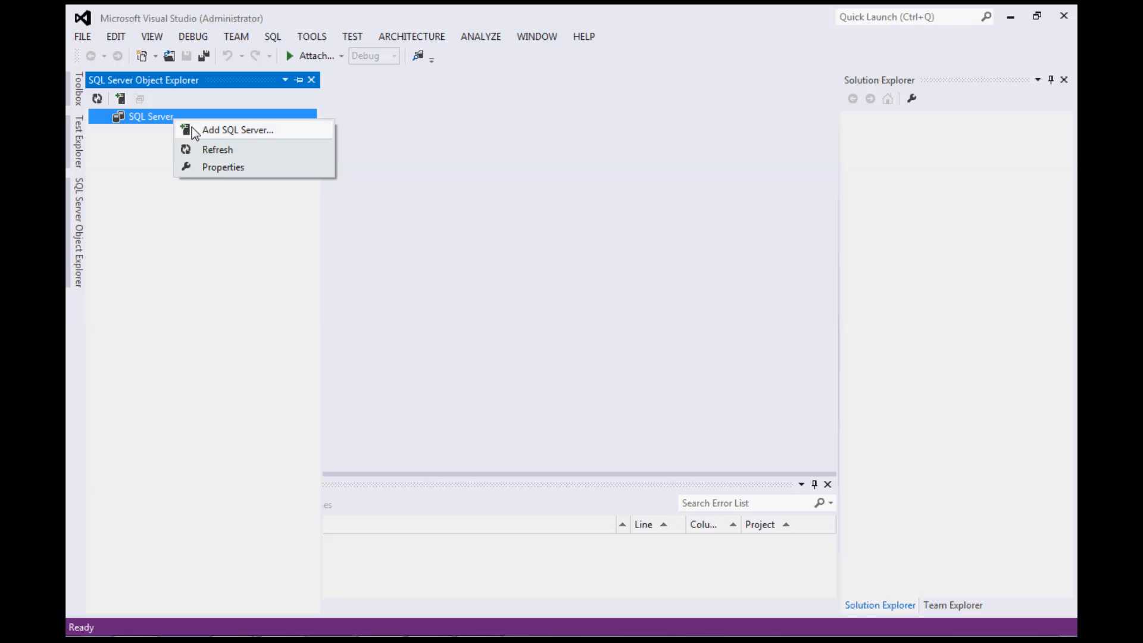
- Connect to the local SQL Server instance with Windows Authentication and list its databases
click(194, 132)
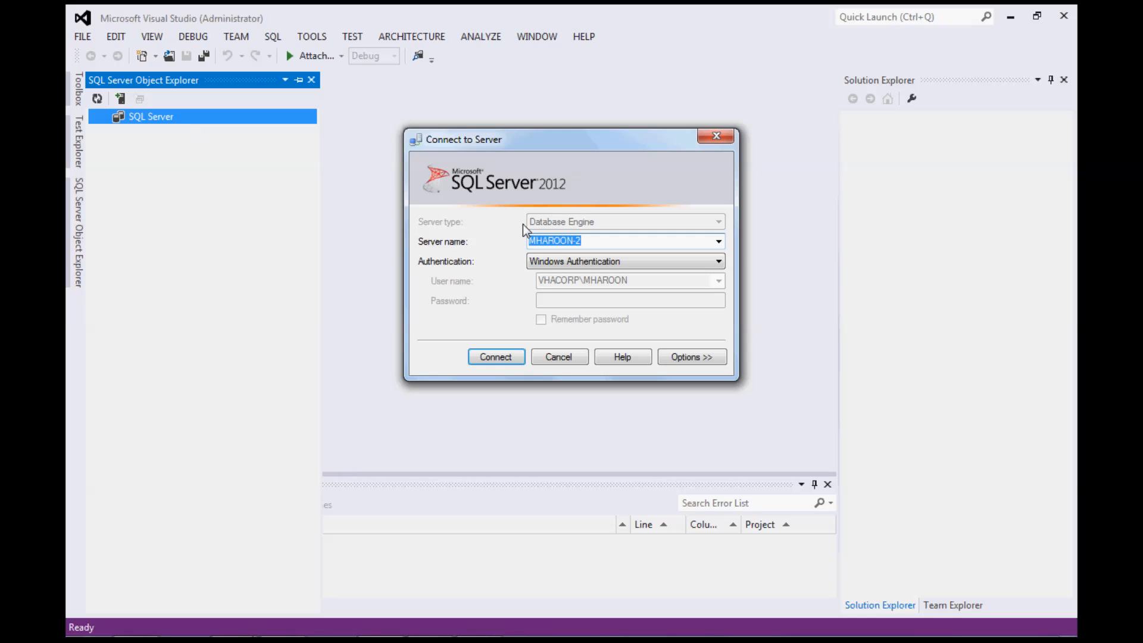
click(496, 357)
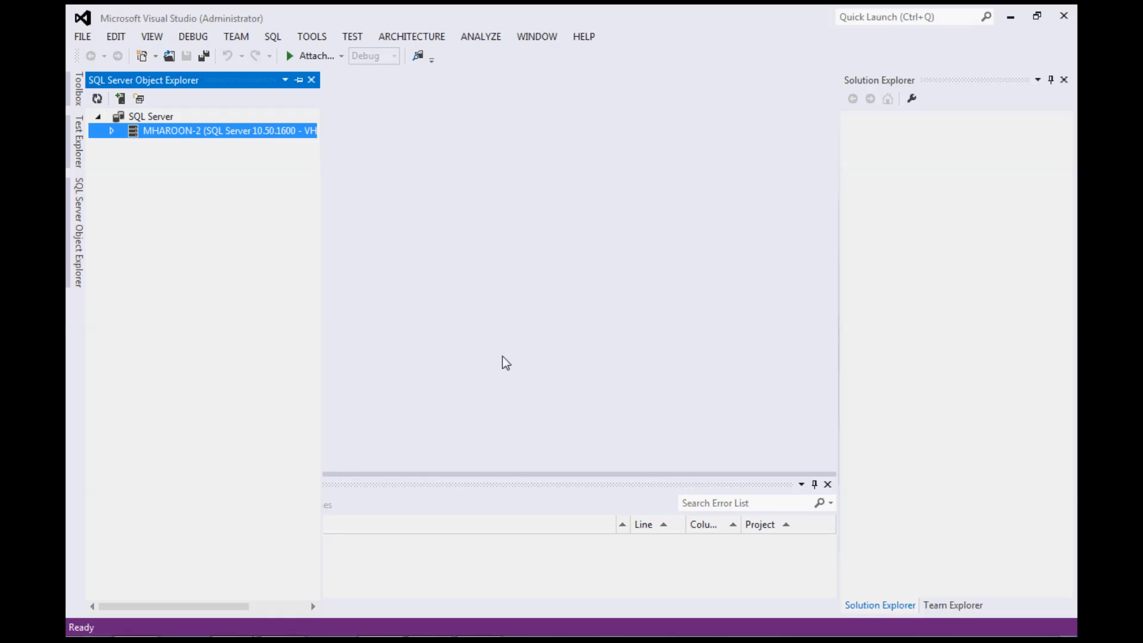
click(112, 131)
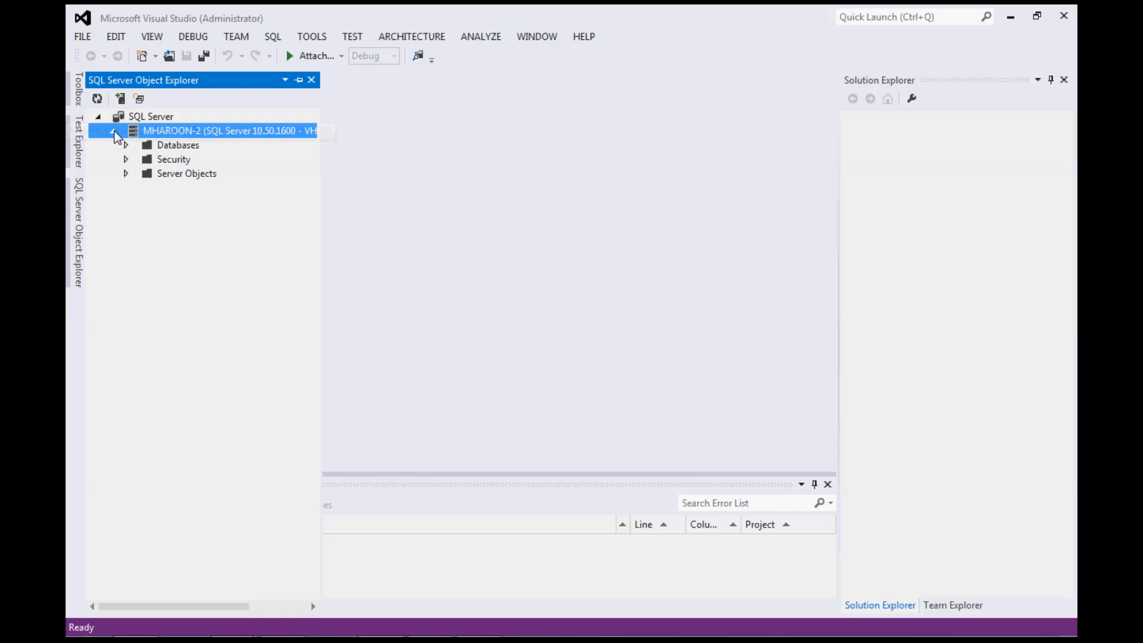
click(125, 145)
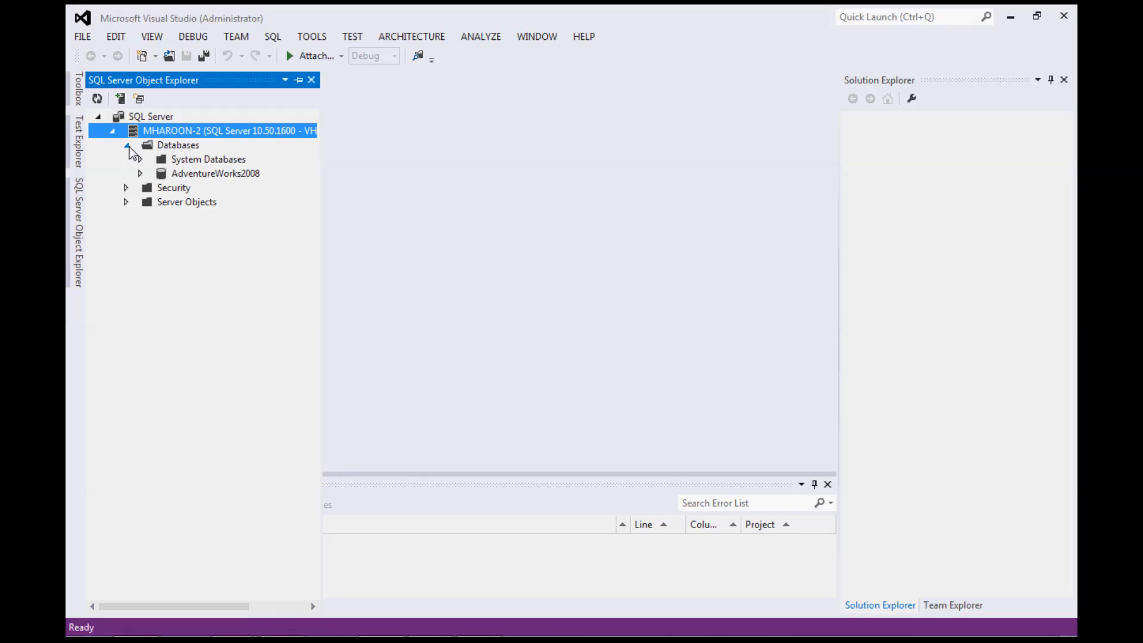
- Examine the tables, views and stored procedures of the AdventureWorks2008 database
click(180, 174)
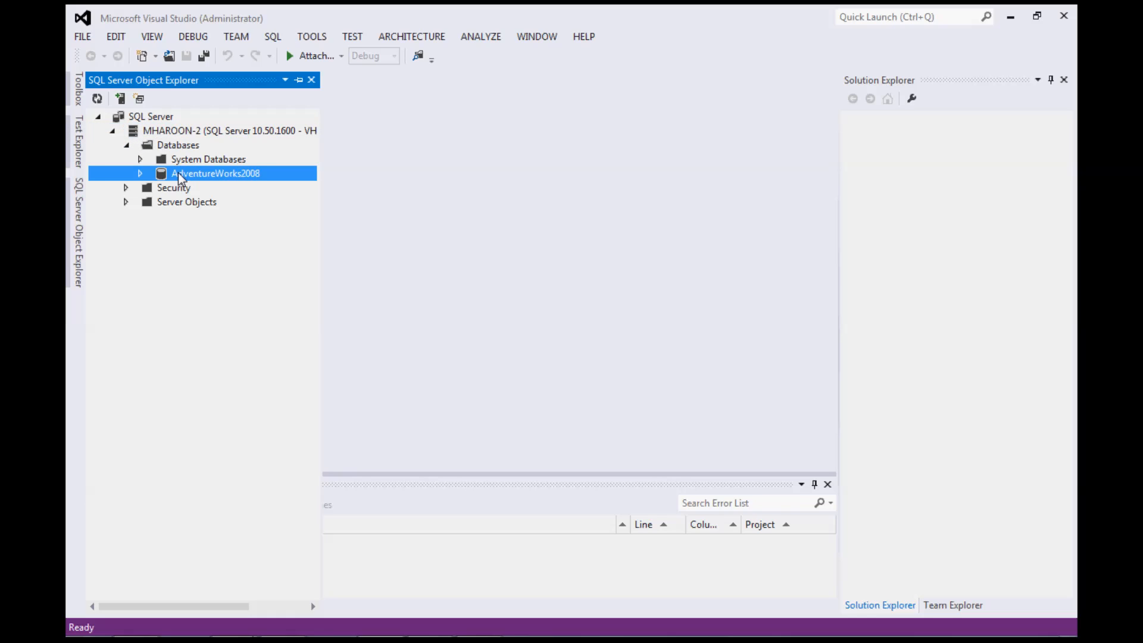
click(141, 174)
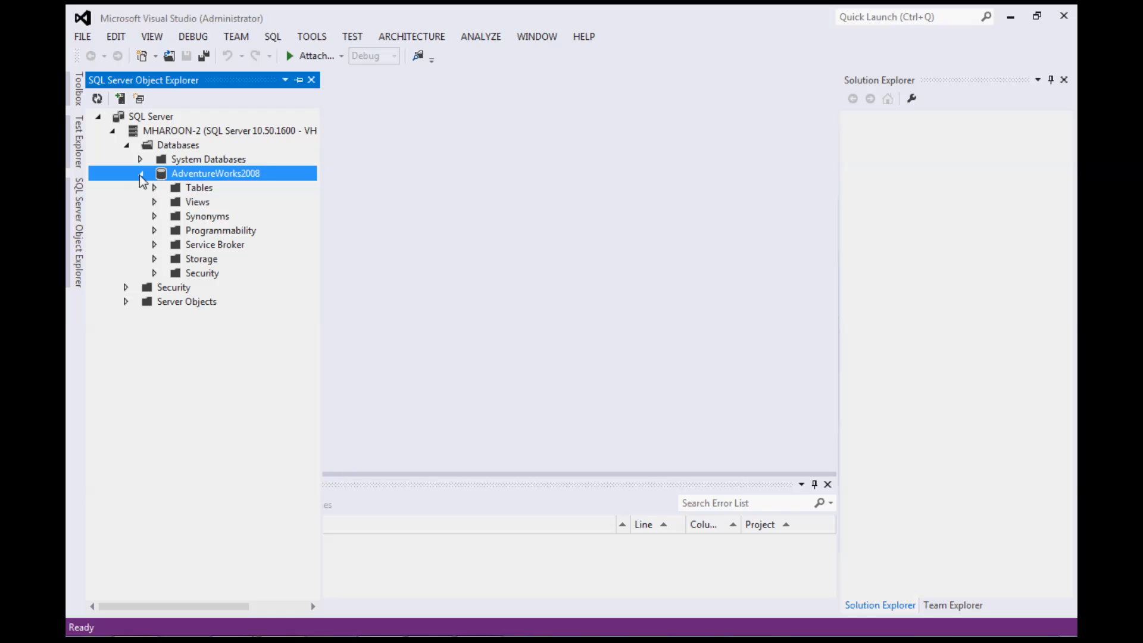
click(155, 188)
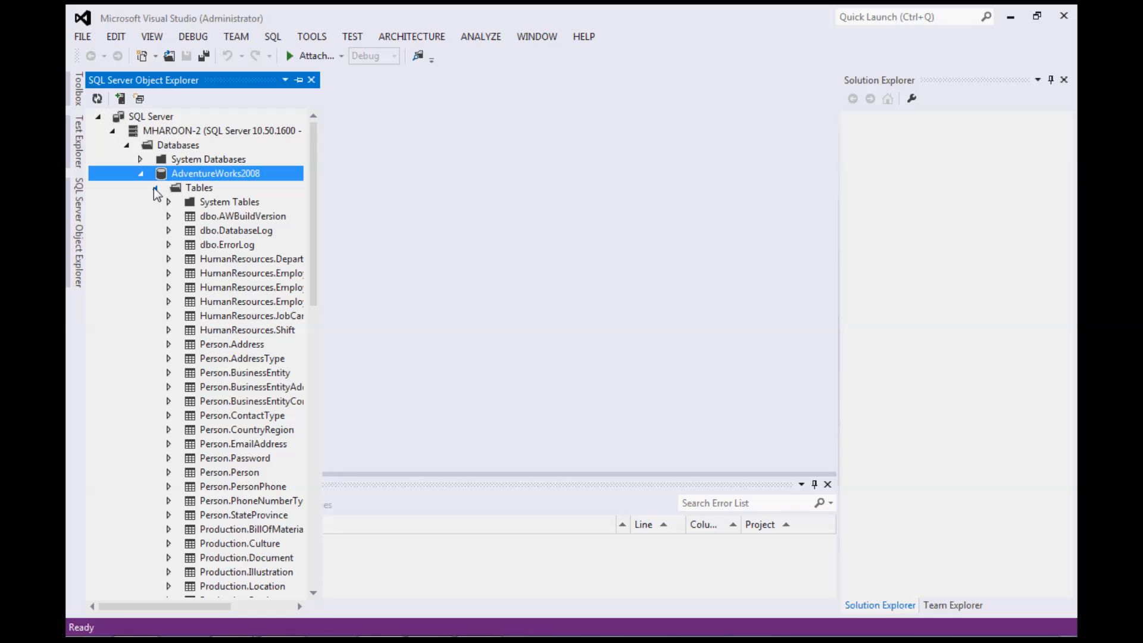
click(155, 188)
click(155, 203)
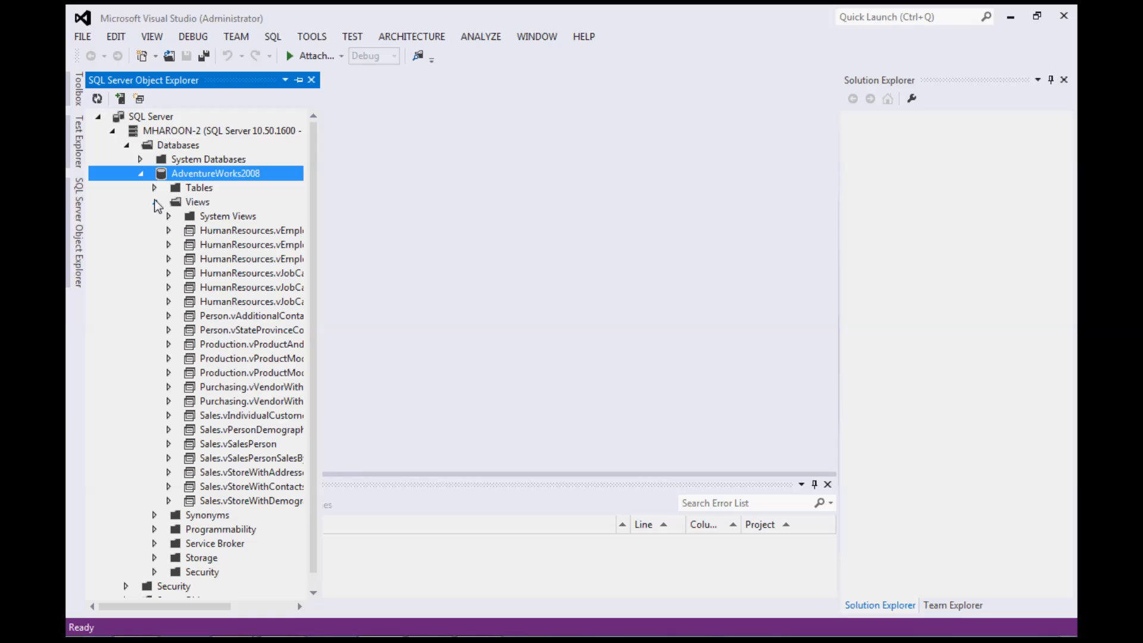
click(155, 202)
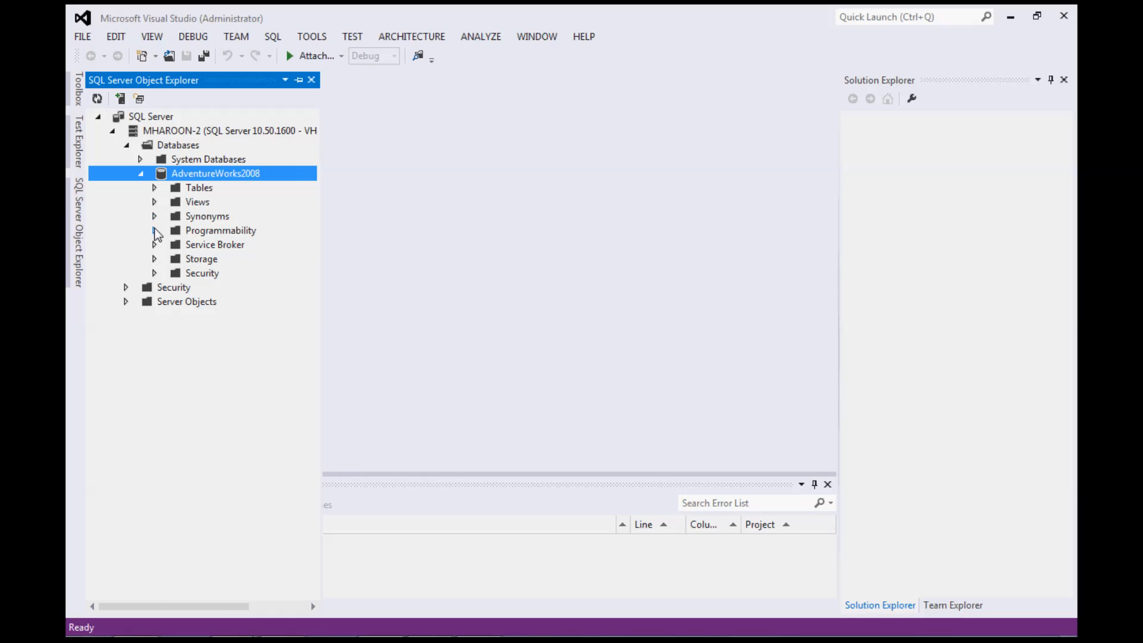
click(155, 232)
click(169, 246)
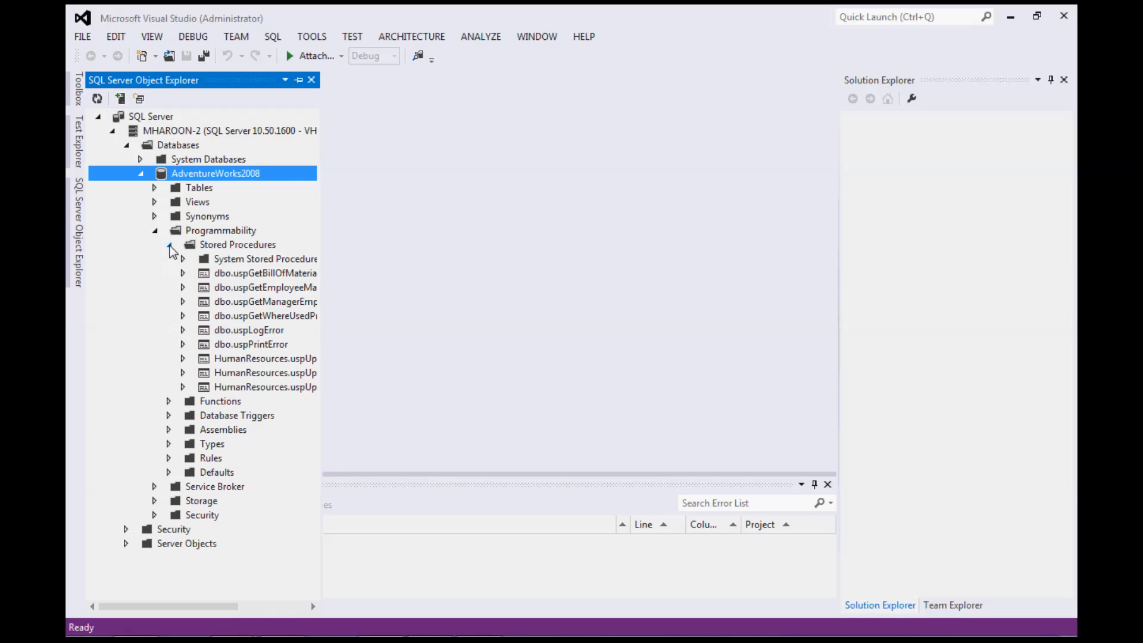
click(155, 232)
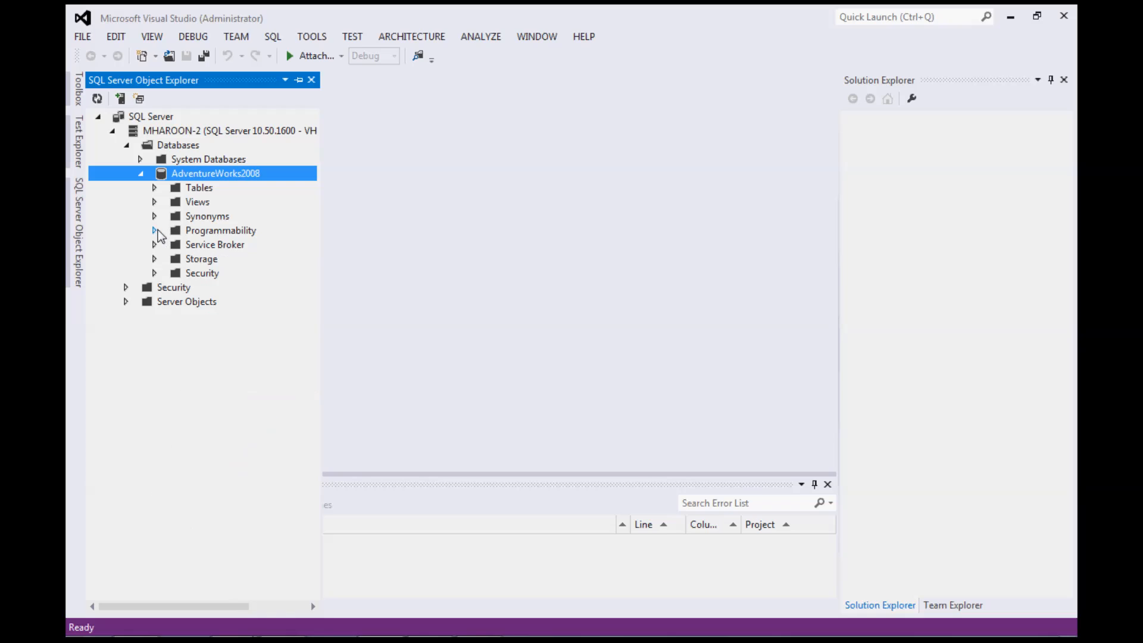
- Create a new project named MyAdvWorks2008Demo by importing the AdventureWorks2008 database with the default import settings
right_click(238, 181)
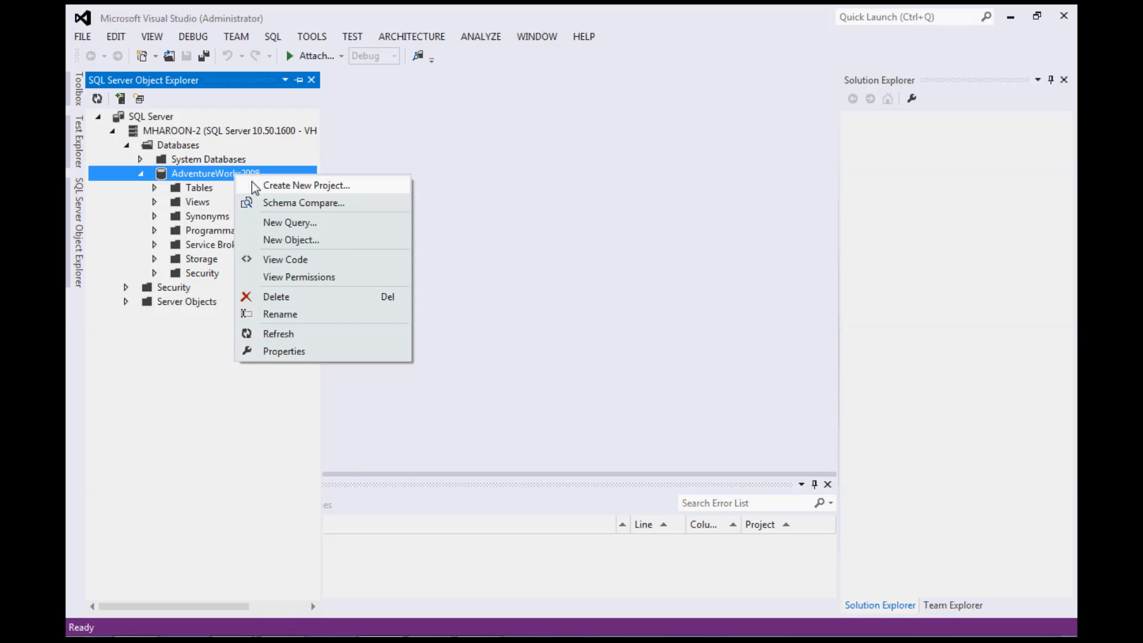
click(256, 187)
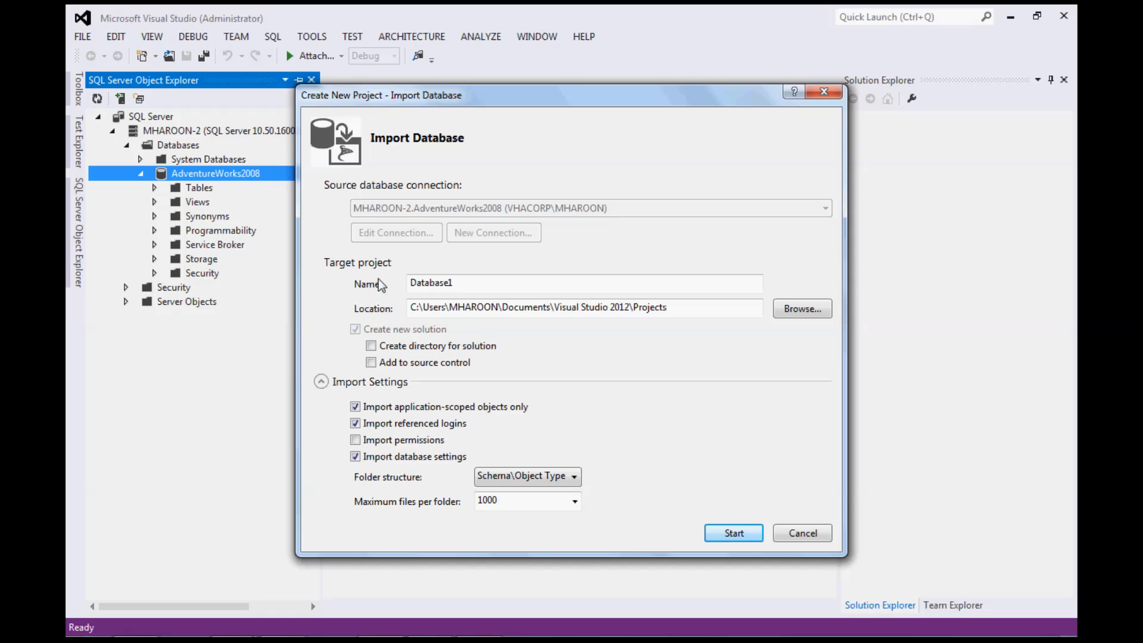
double_click(506, 286)
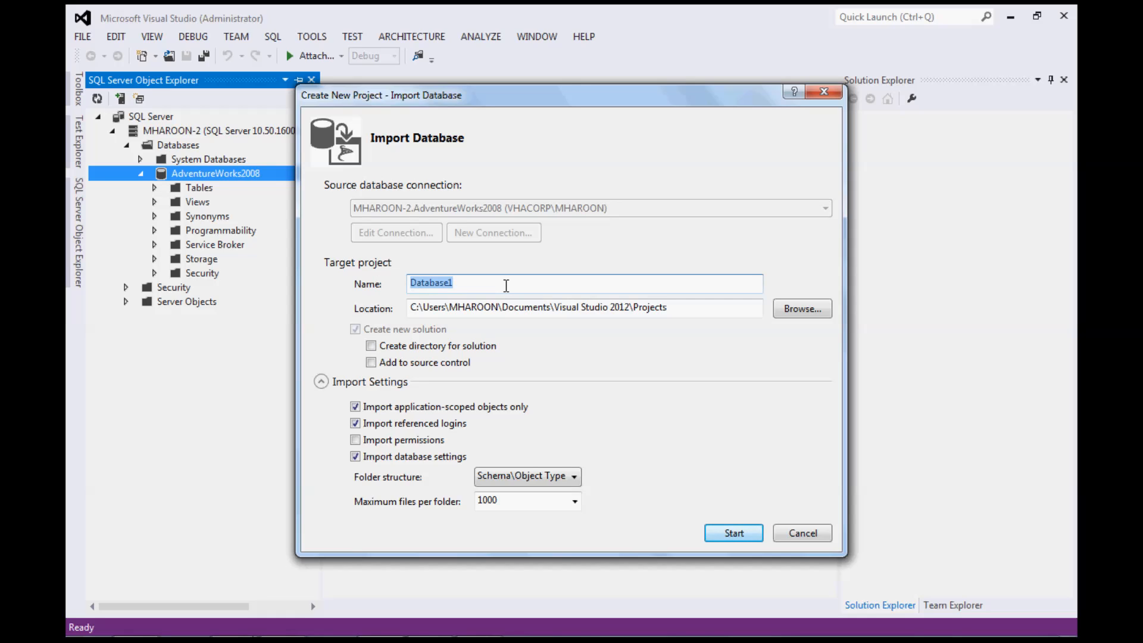
text(MyAdvWorks2008Demo)
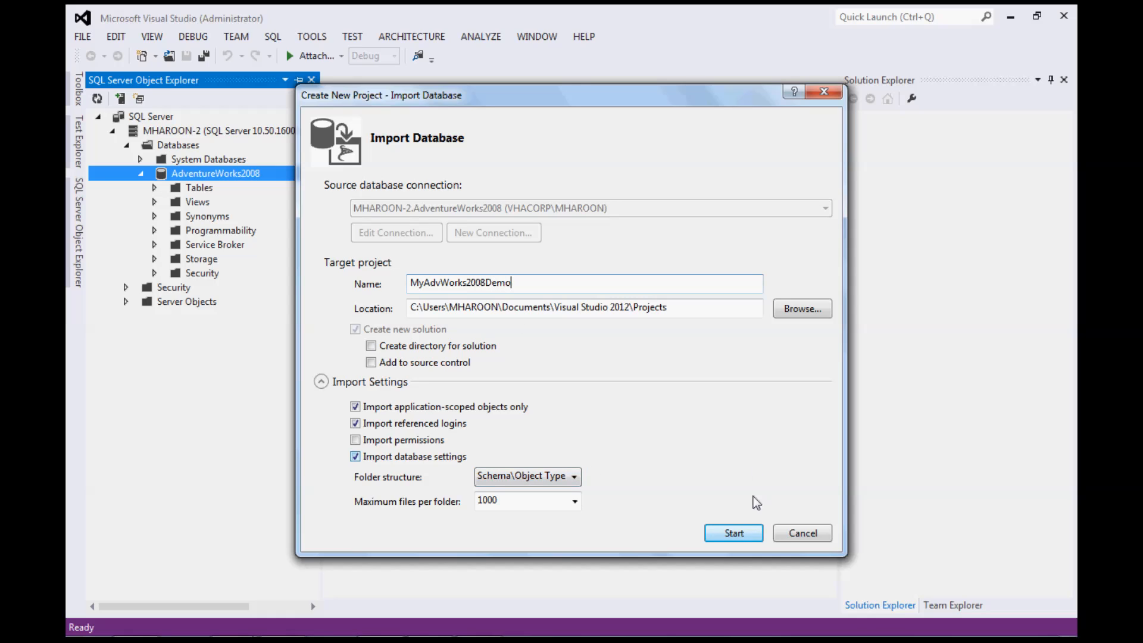
click(736, 533)
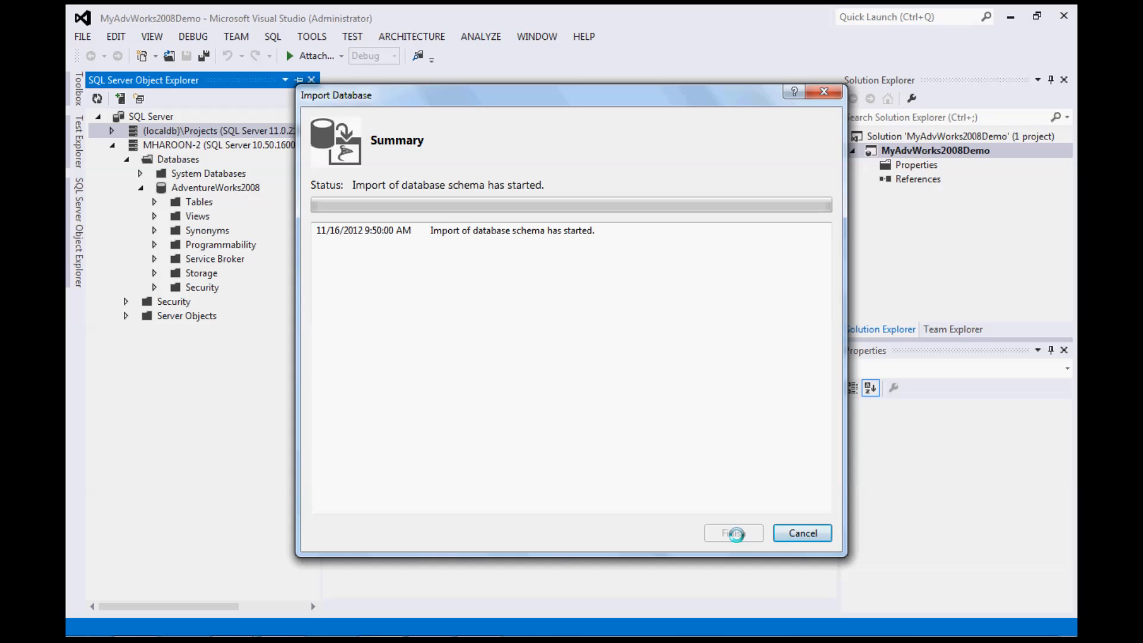
mouse_move(712, 639)
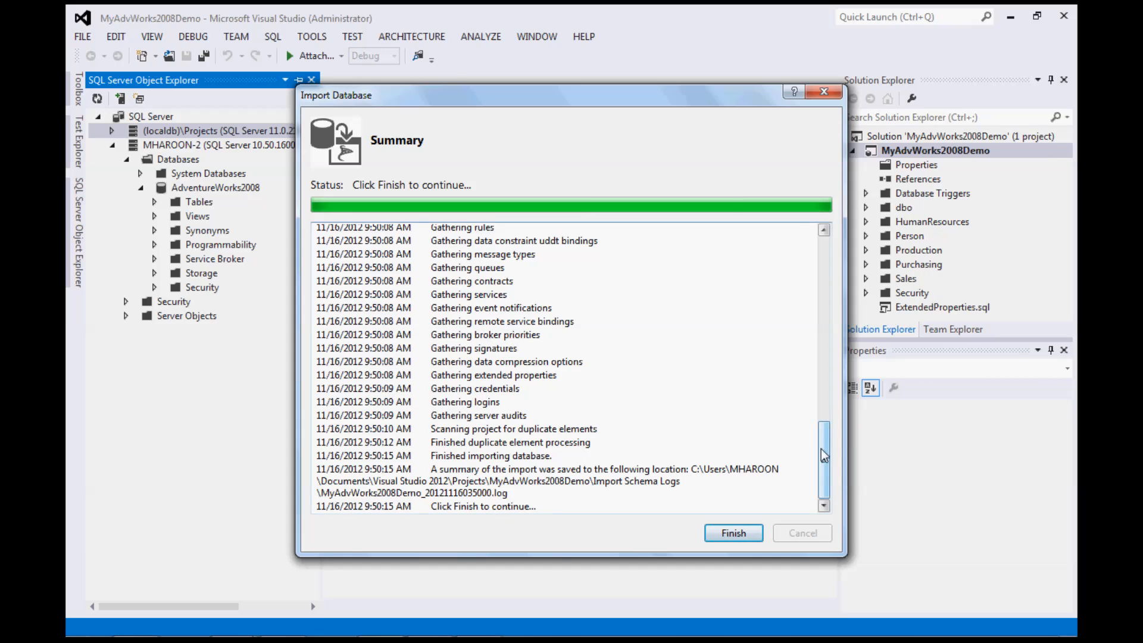
click(734, 534)
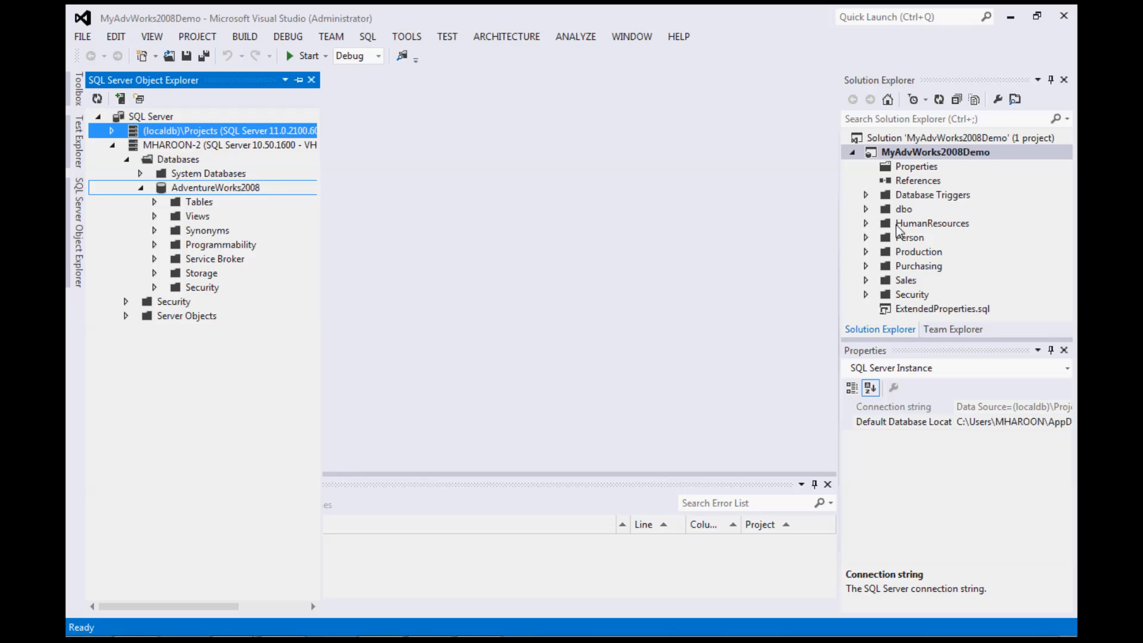
- Look through the imported project's schema folders and open the Production schema's Culture.sql table in the designer
click(900, 210)
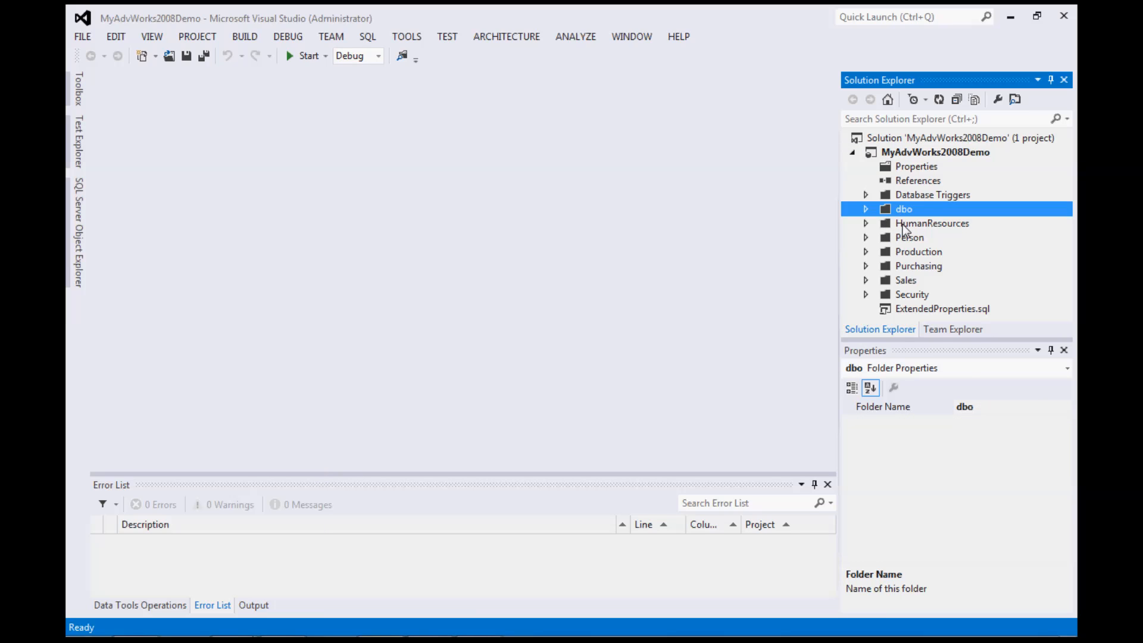
click(903, 225)
click(906, 237)
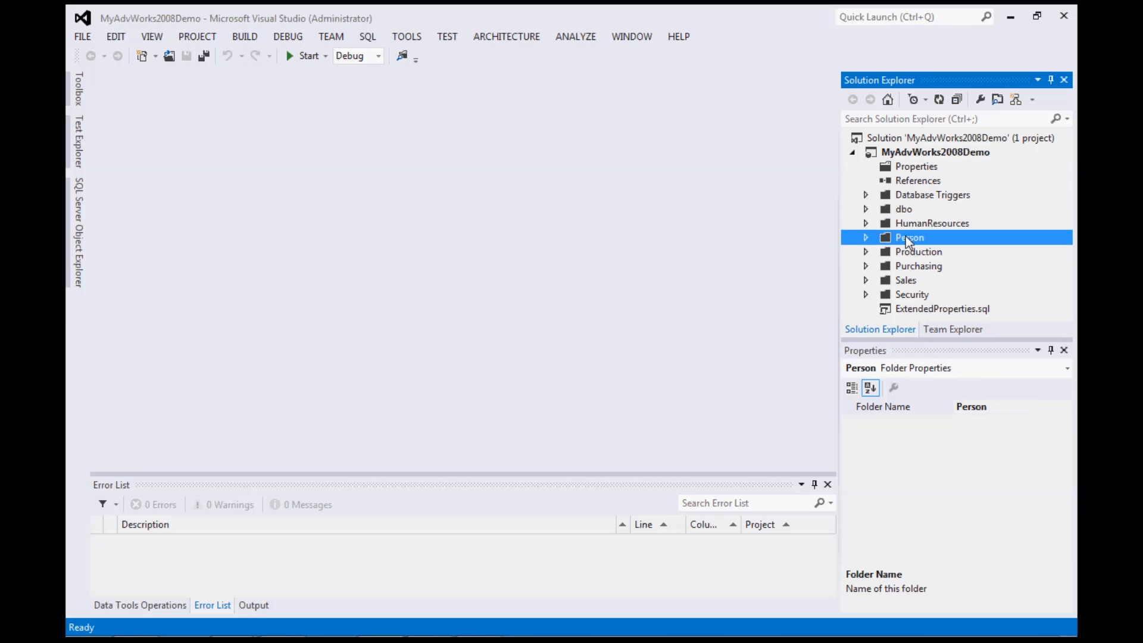
click(903, 252)
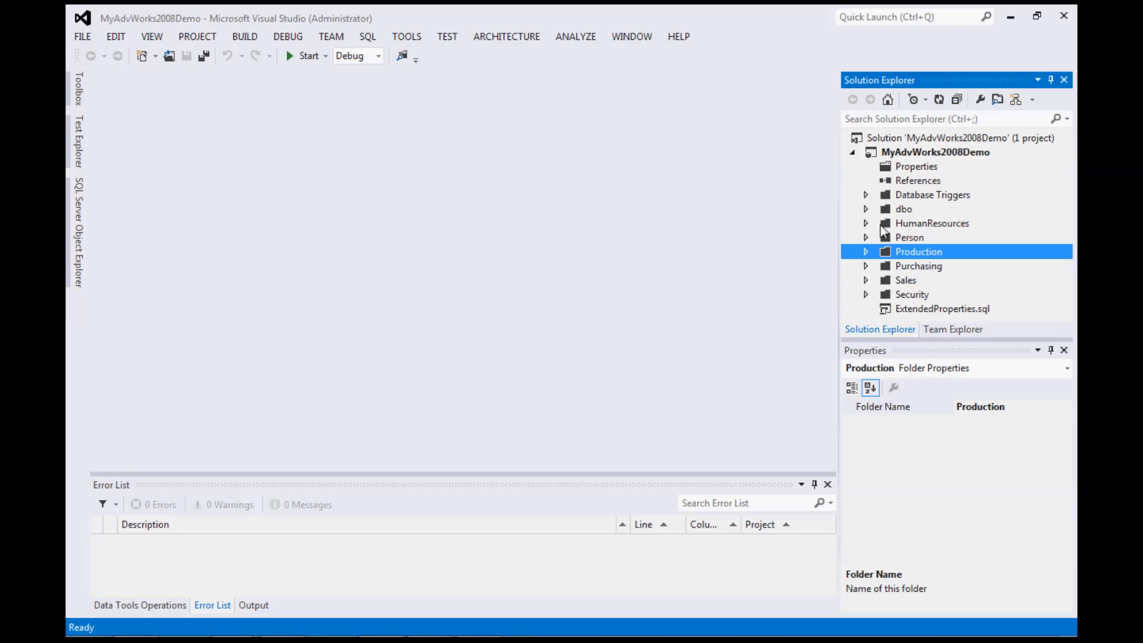
click(867, 252)
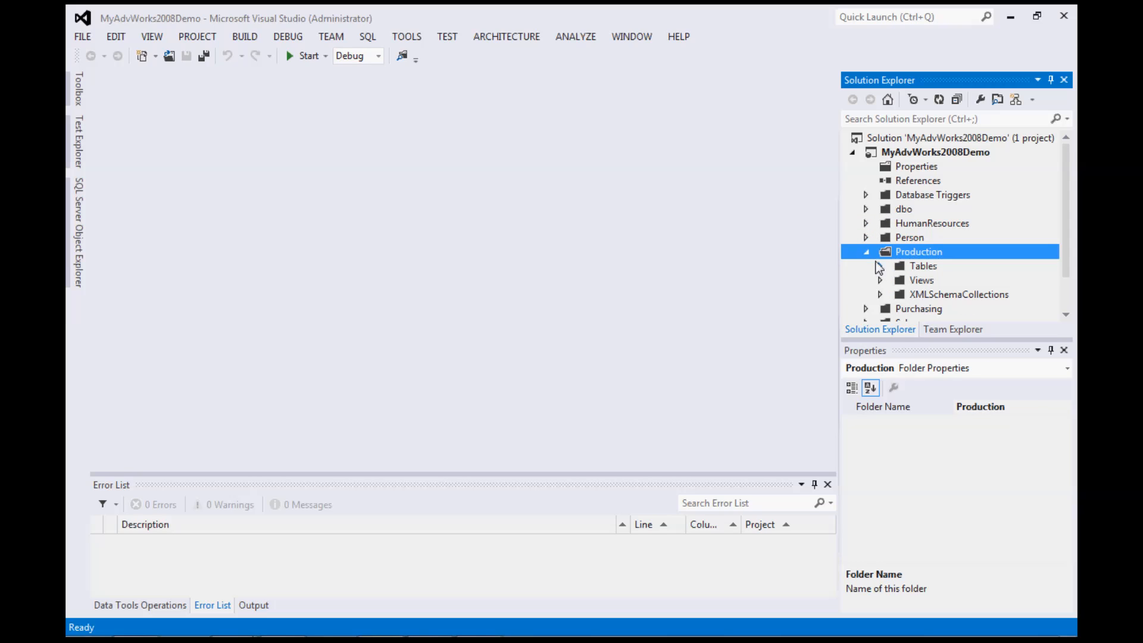
click(879, 265)
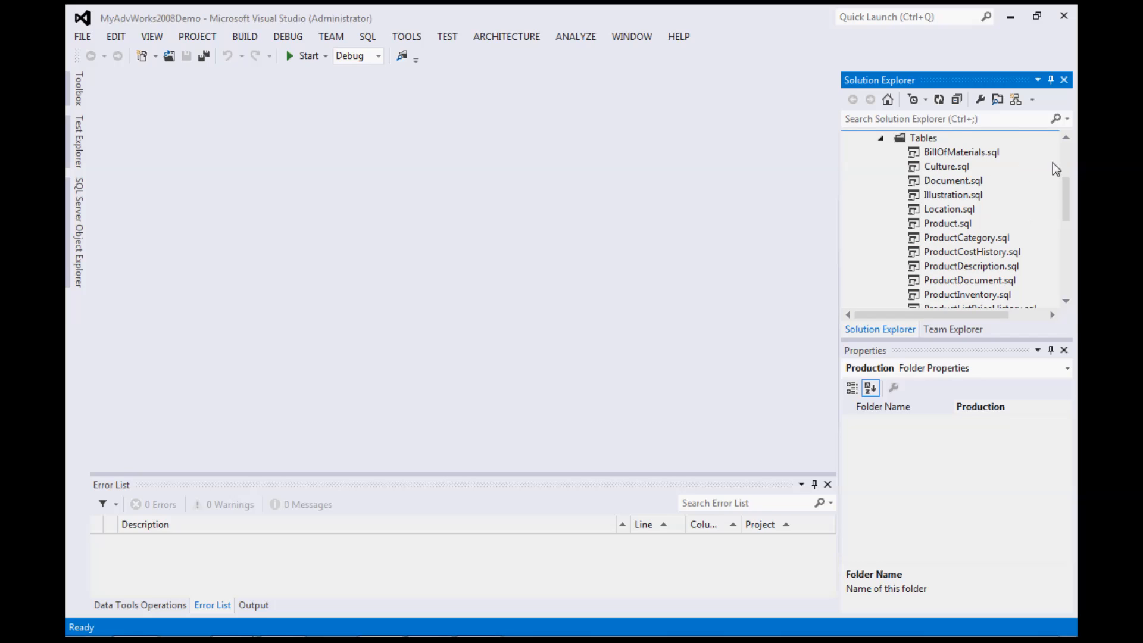
drag(1067, 202, 1067, 207)
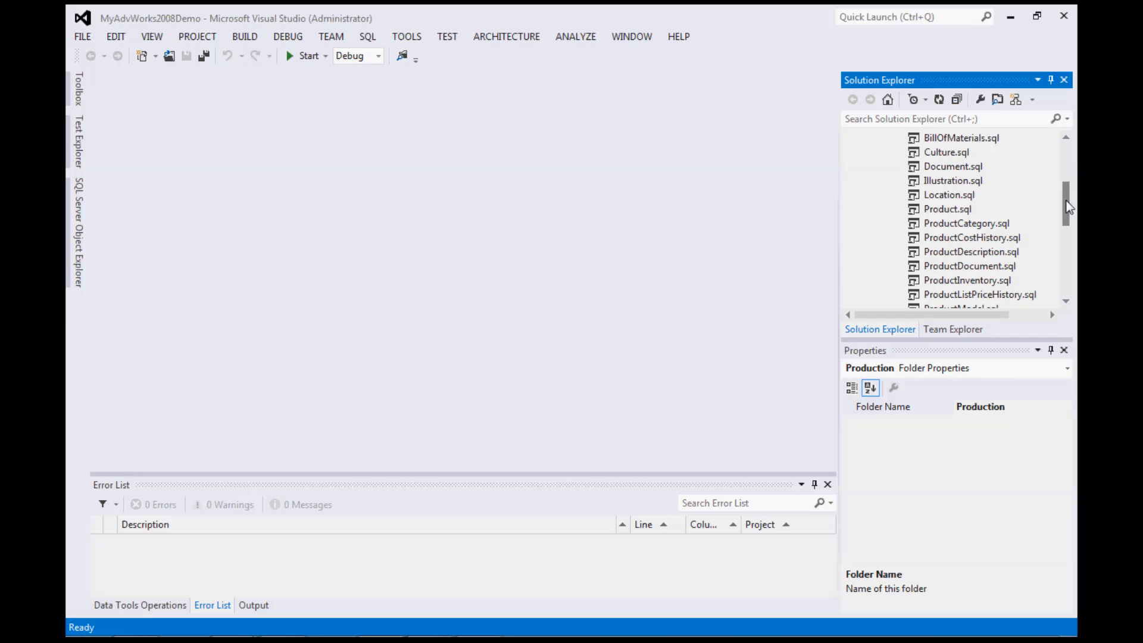
double_click(957, 157)
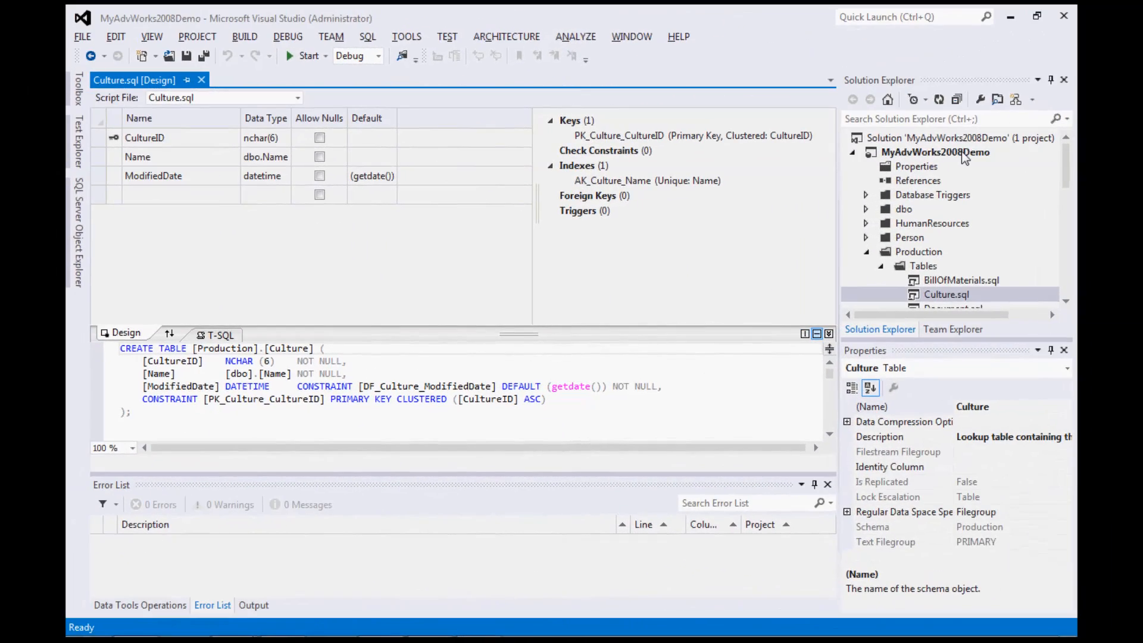
- Open the MyAdvWorks2008Demo project's properties and review the available target platforms, keeping SQL Server 2008
click(962, 151)
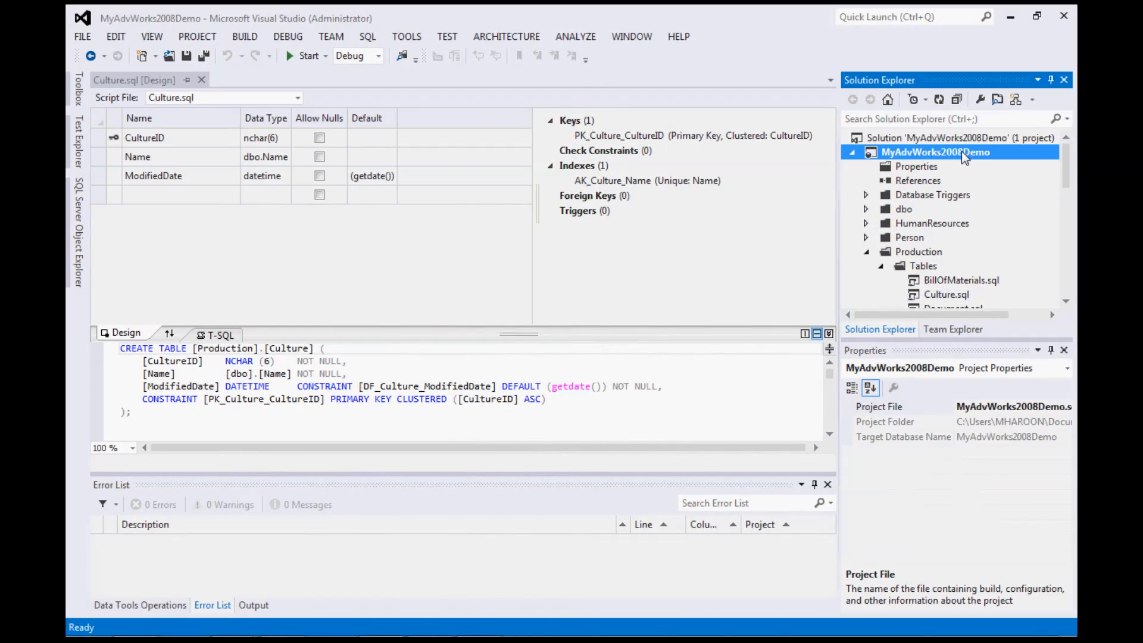
right_click(962, 151)
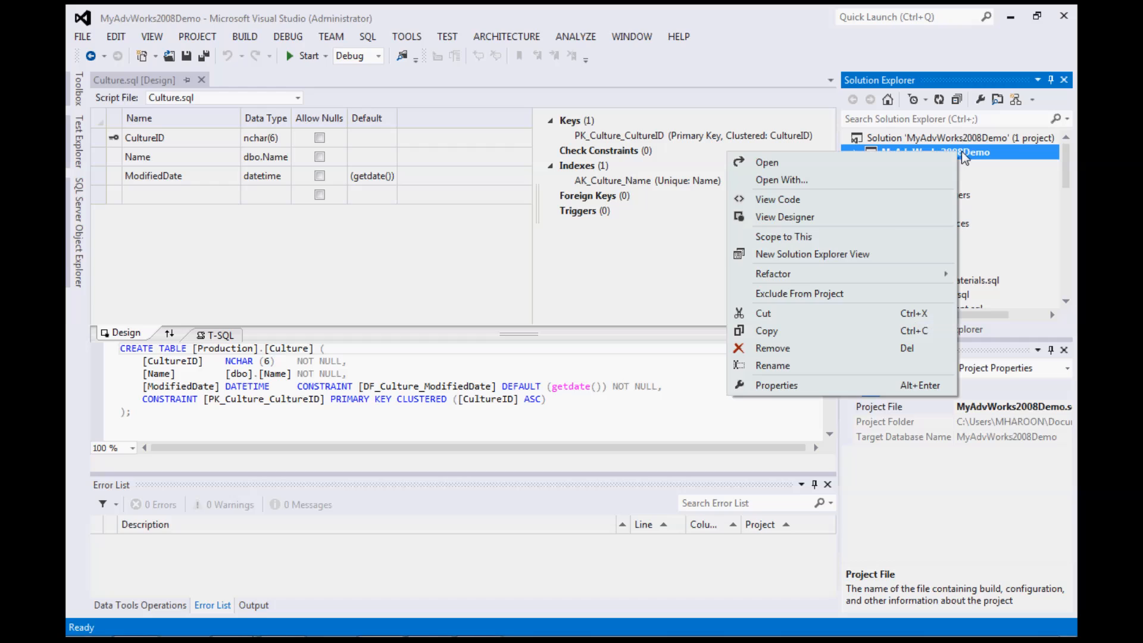
click(802, 388)
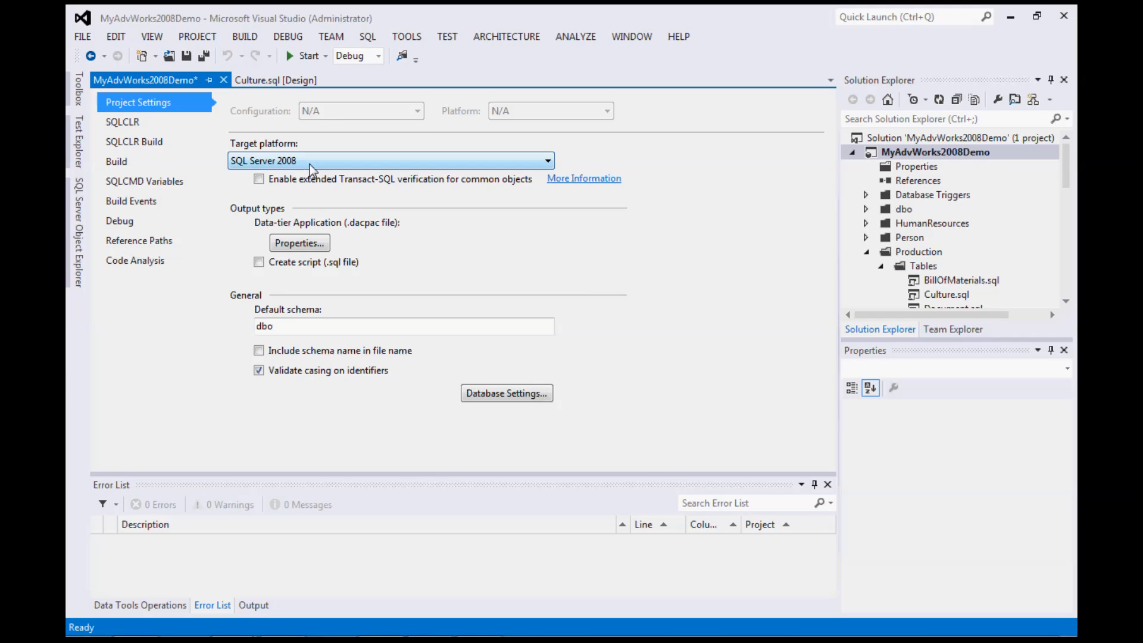
click(307, 162)
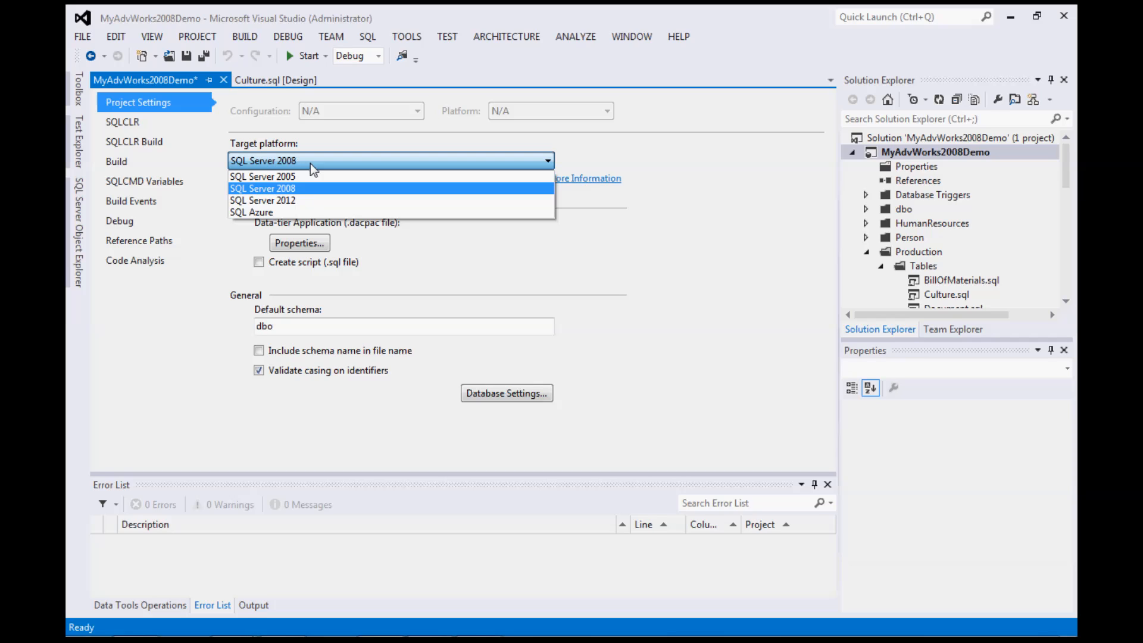
click(310, 163)
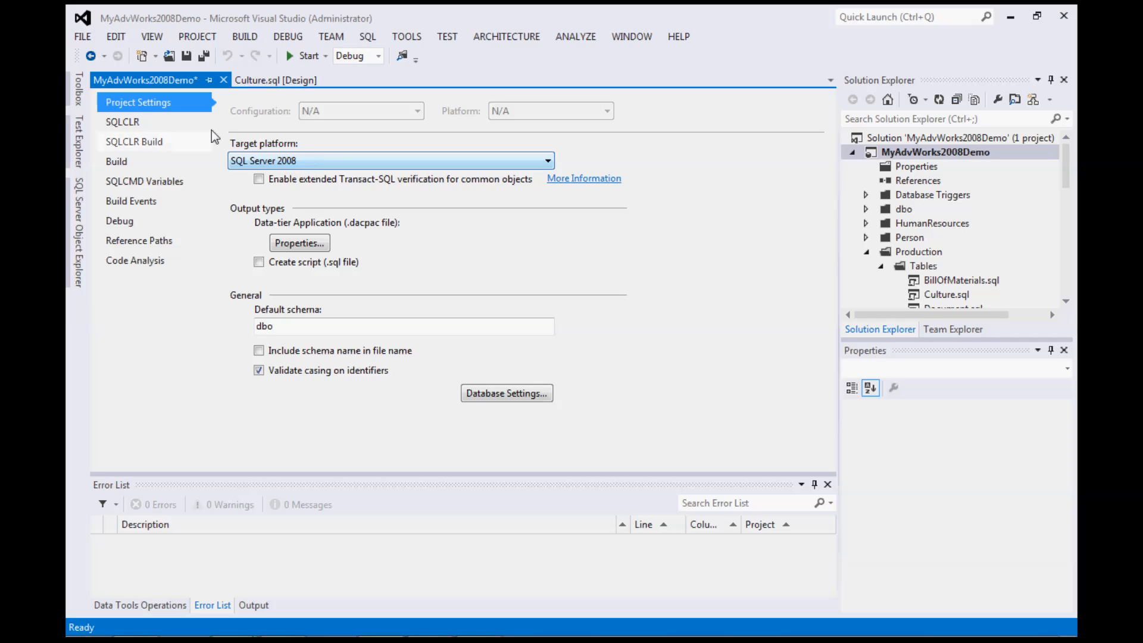
- Review the project's SQLCLR settings, Build options for Transact-SQL warnings, and SQLCMD variables
click(165, 119)
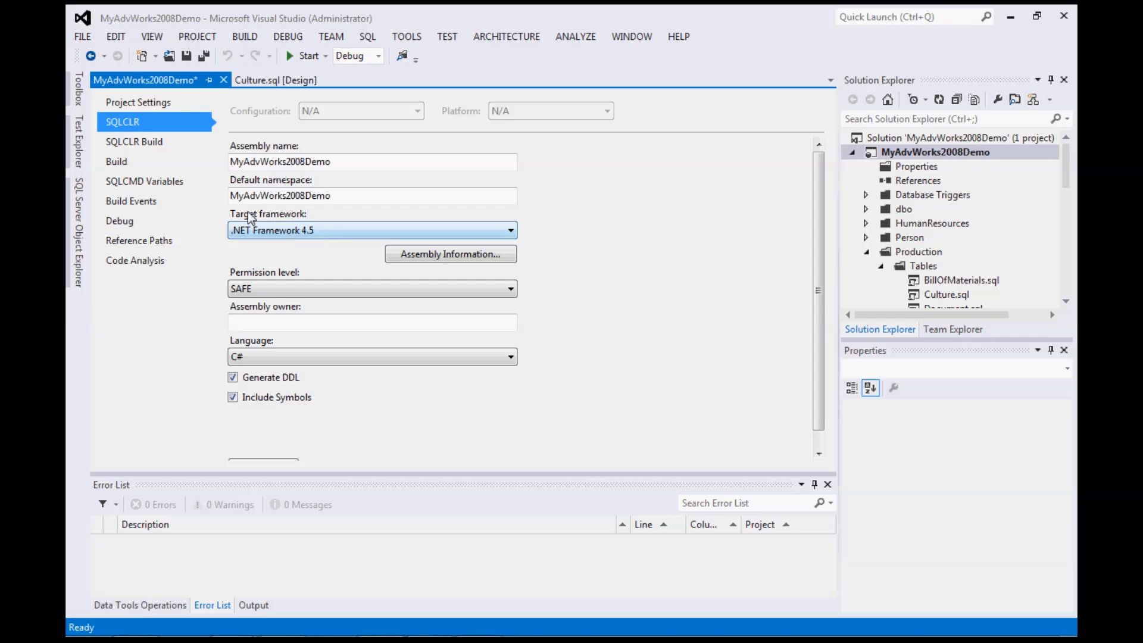
click(168, 165)
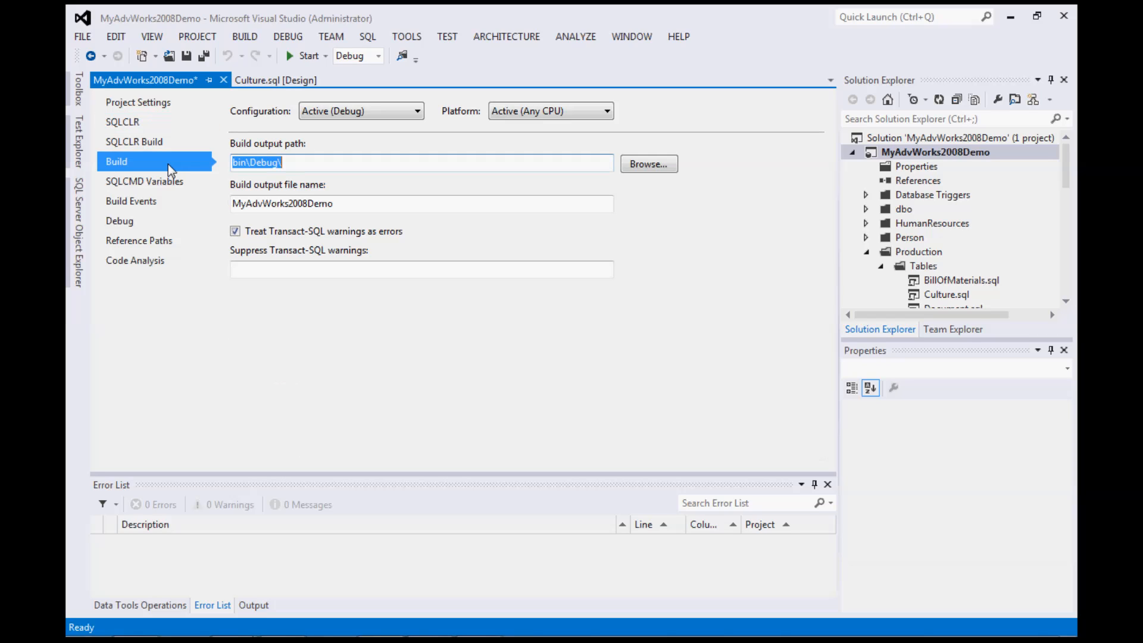
click(236, 231)
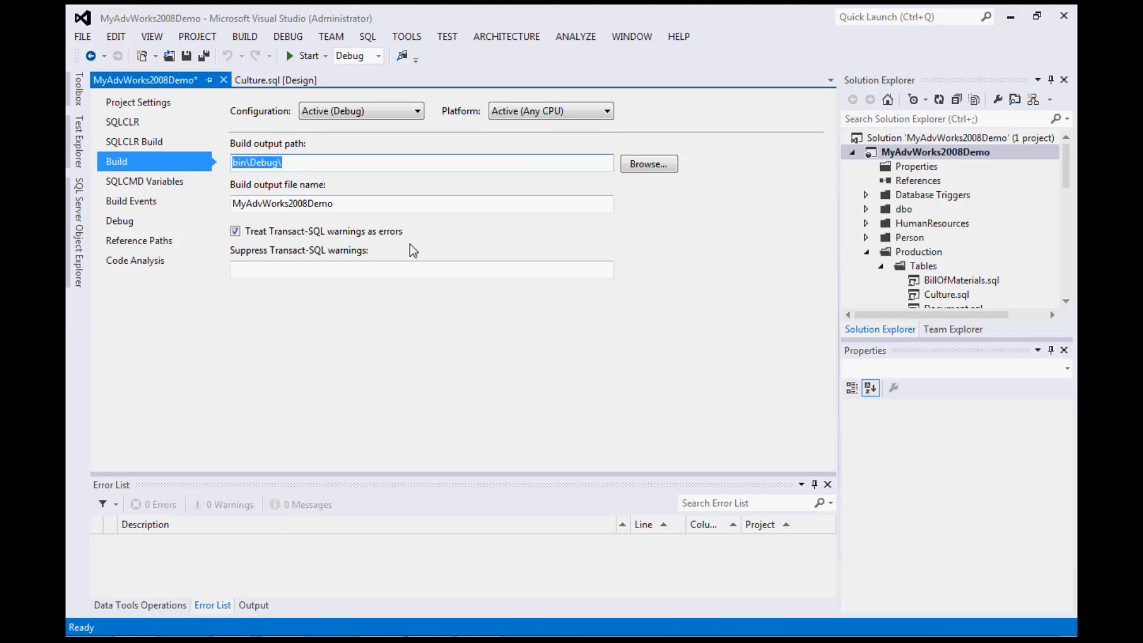
click(304, 269)
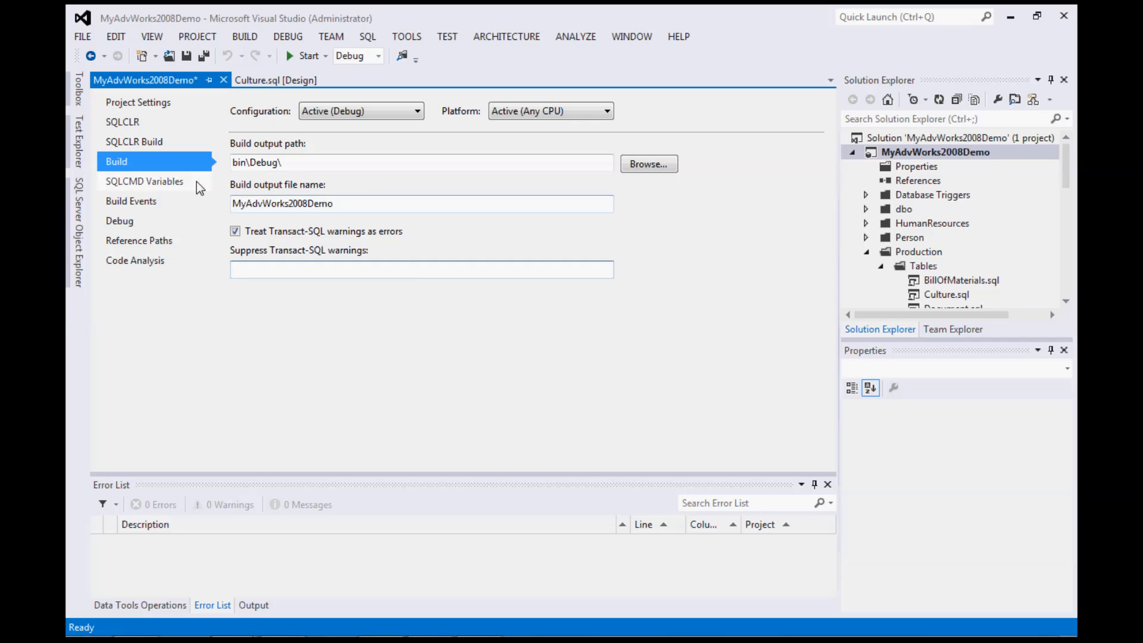
click(179, 182)
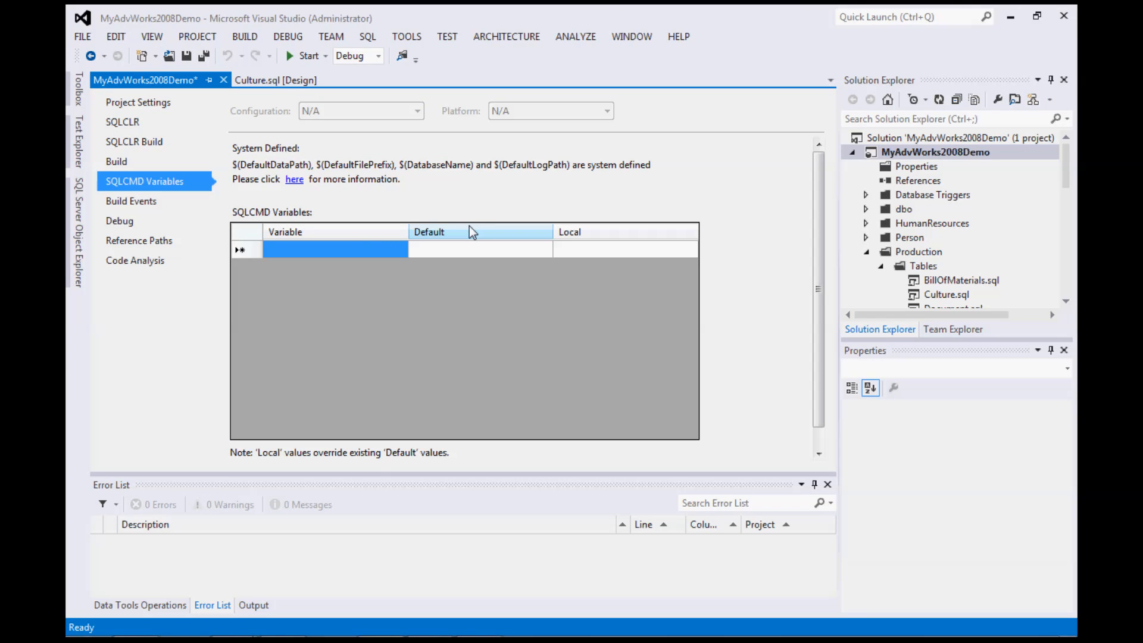
- Examine the Variable and Default columns of the project's SQLCMD variables table
click(283, 365)
click(432, 250)
click(432, 250)
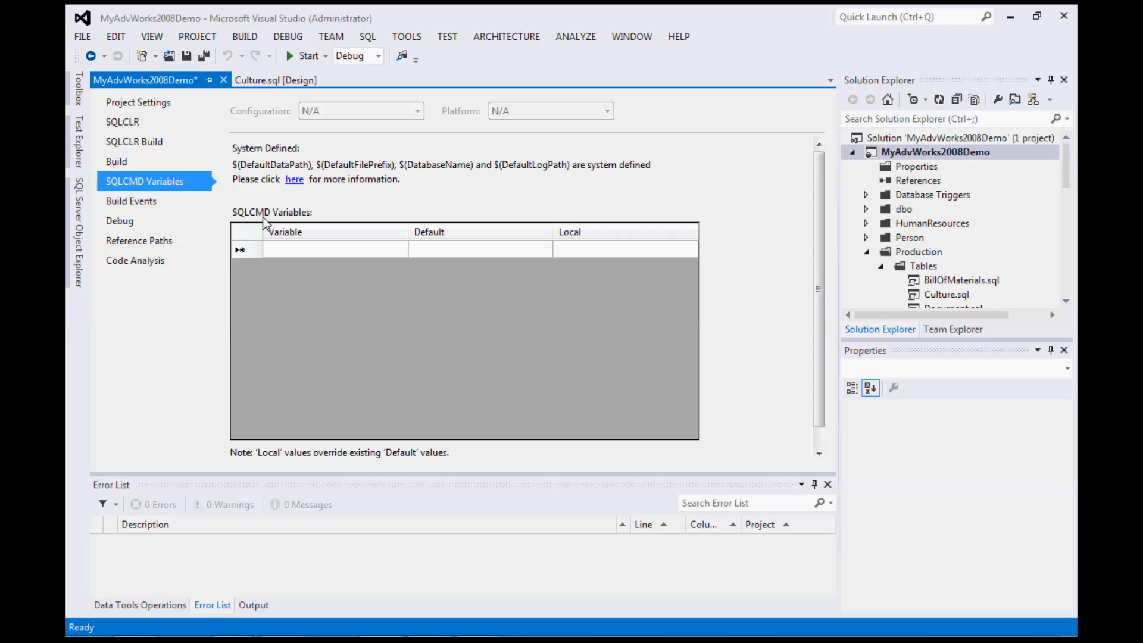
- Review the project's build event command lines and its Debug settings, including the target connection string and deployment options
click(167, 201)
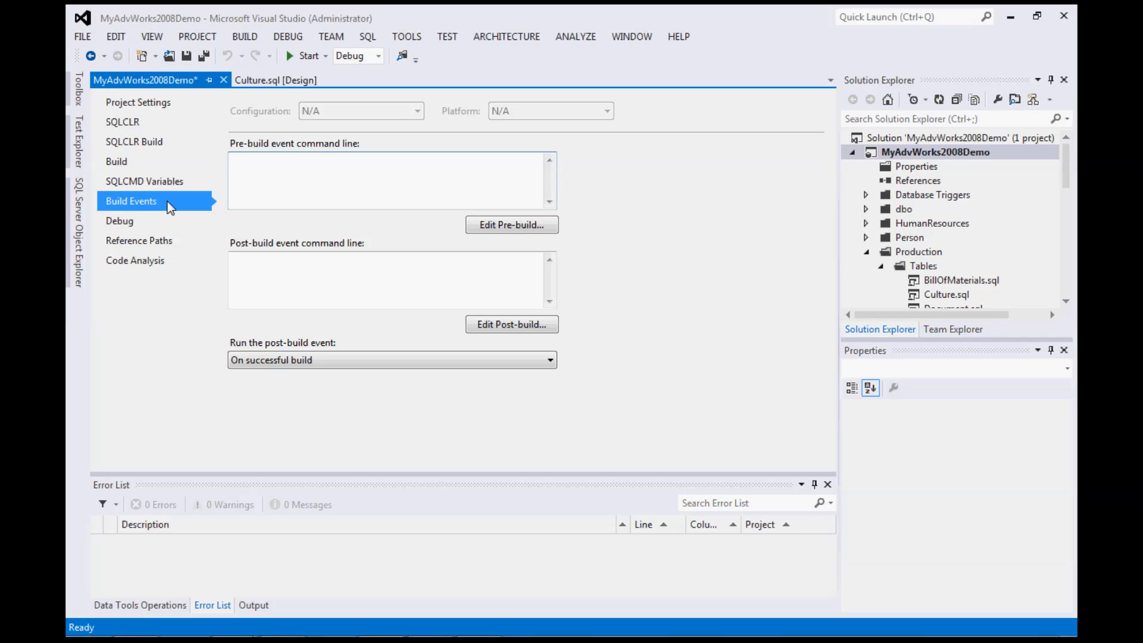
click(402, 193)
click(428, 187)
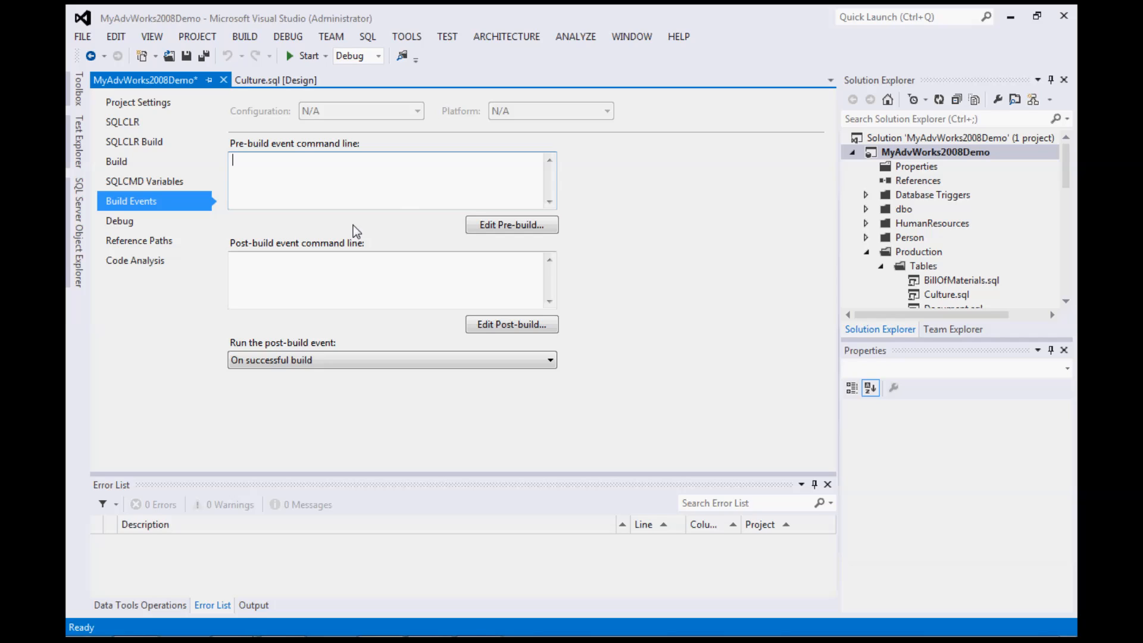
click(145, 227)
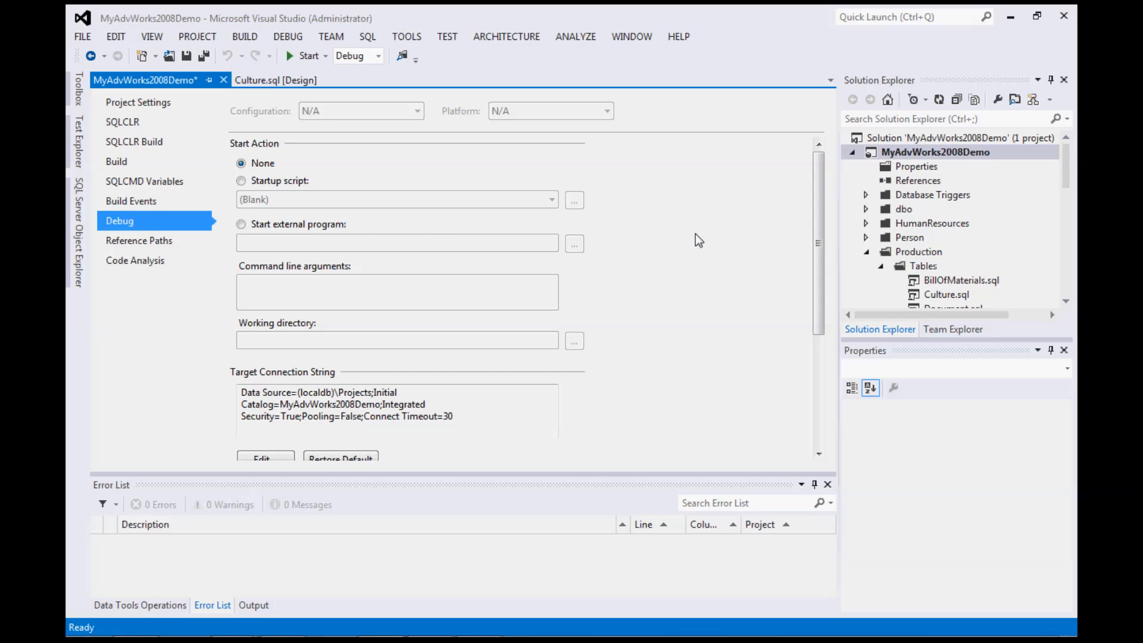
drag(816, 208, 814, 314)
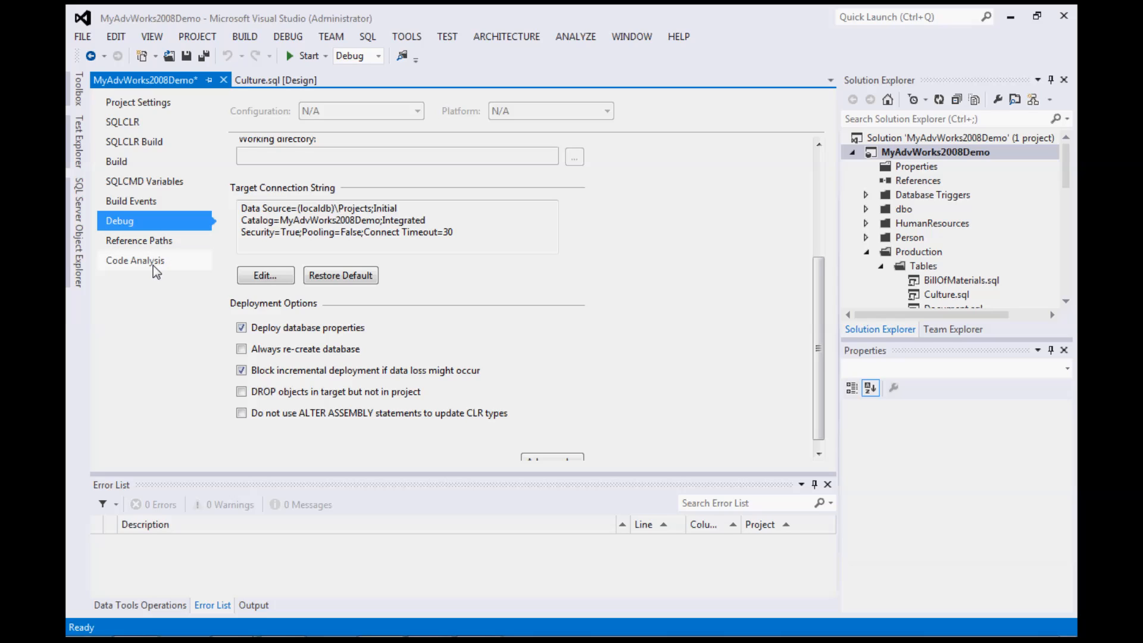
- Review the Design, Naming and Performance code analysis rules and try out the option to enable code analysis on build
click(152, 265)
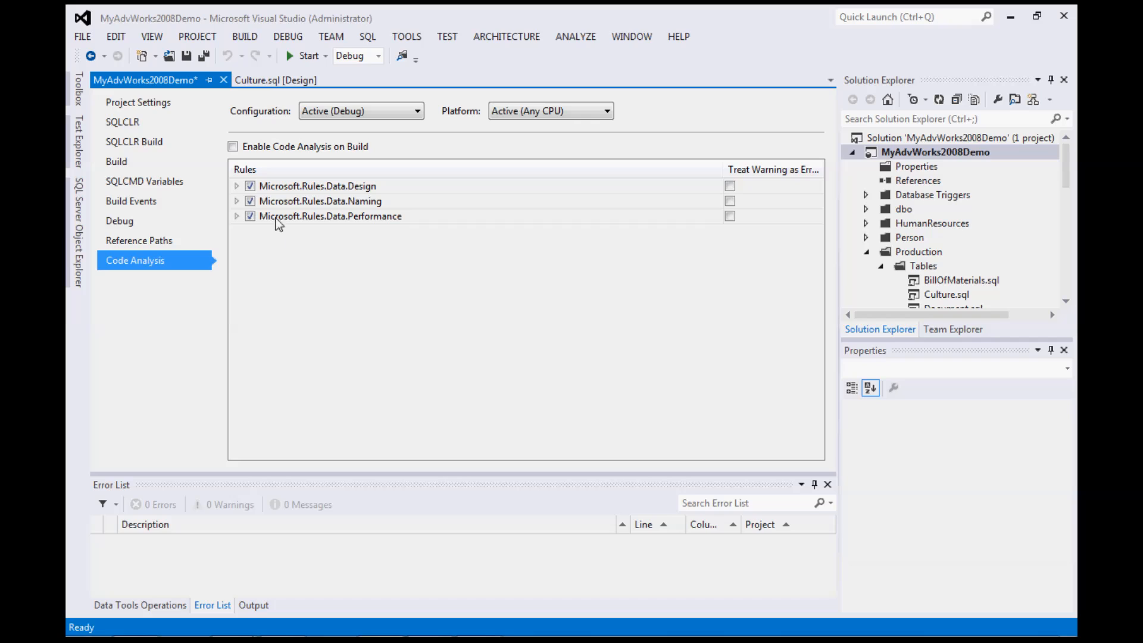
click(237, 186)
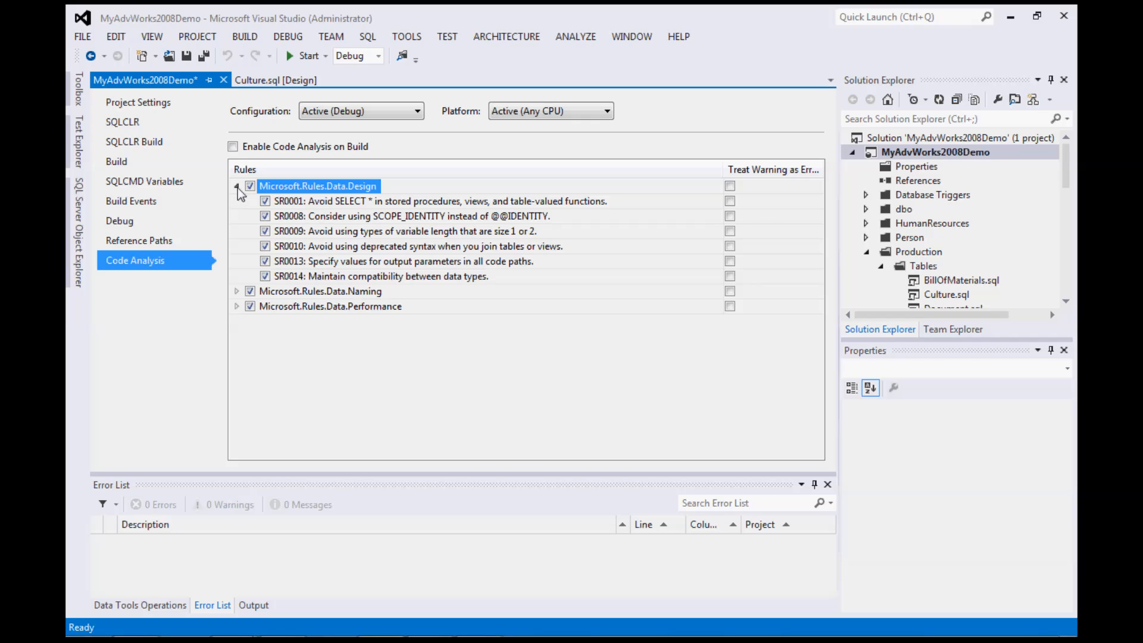
click(237, 291)
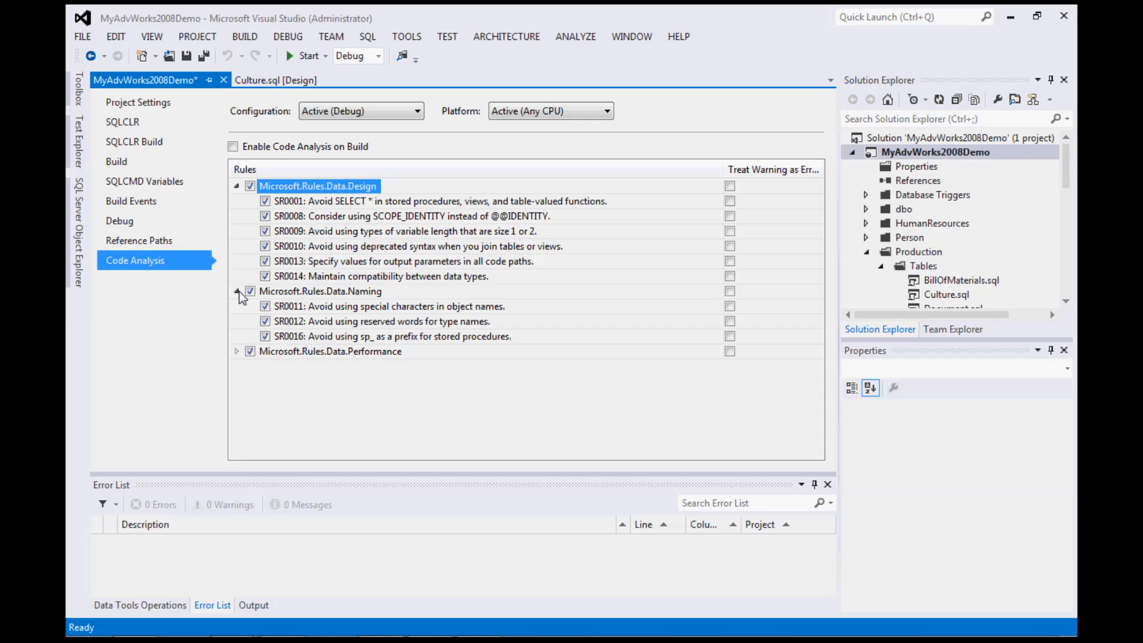
click(237, 352)
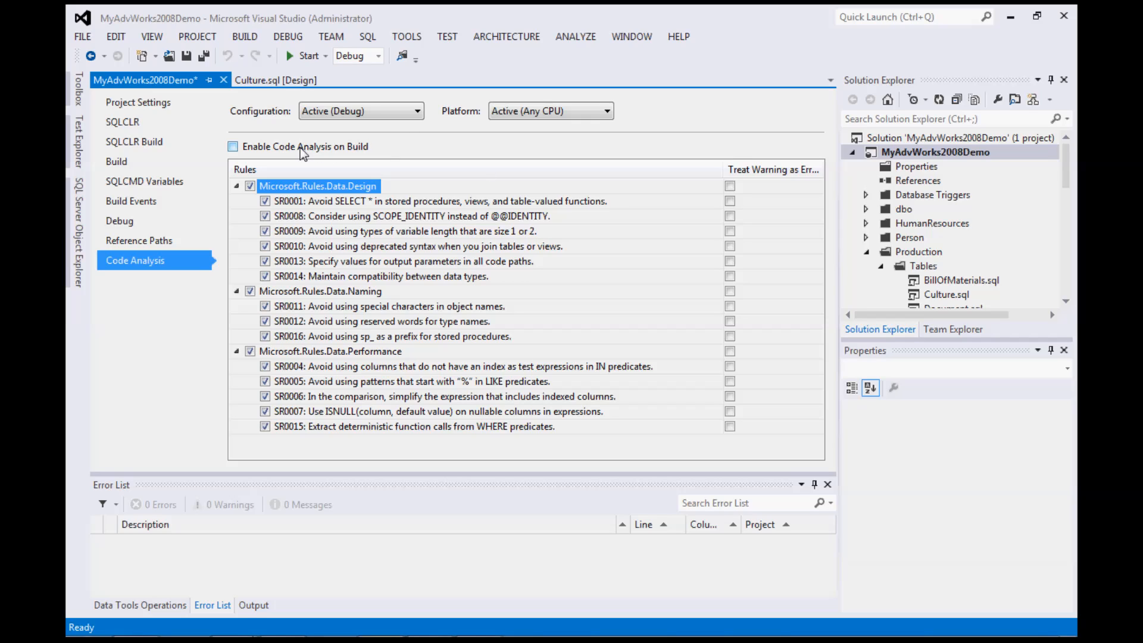
click(233, 147)
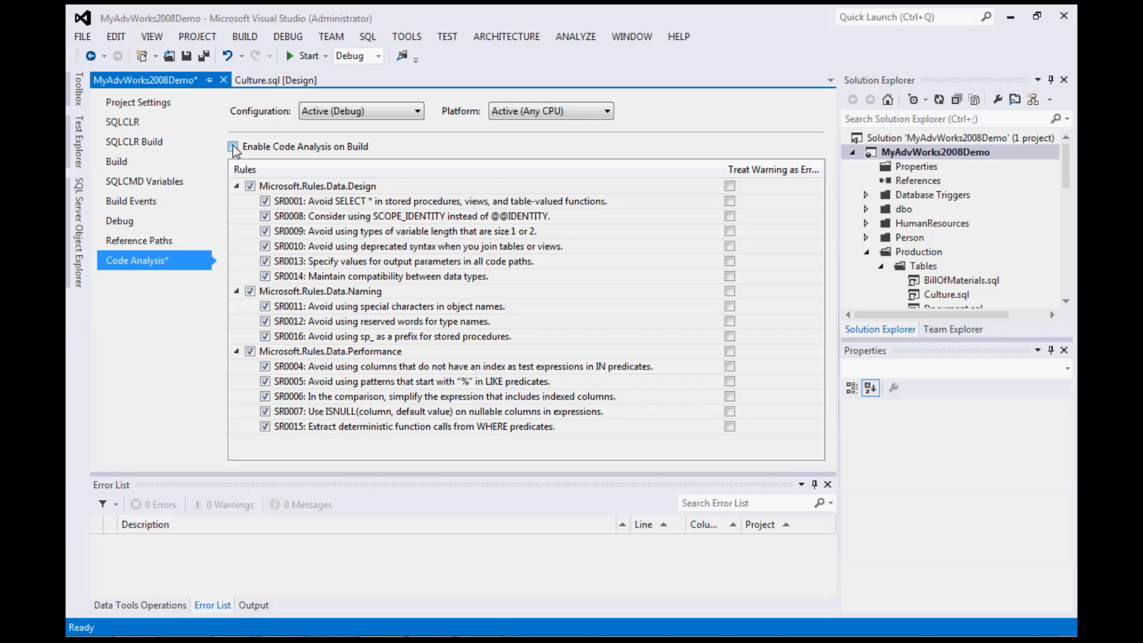
click(233, 147)
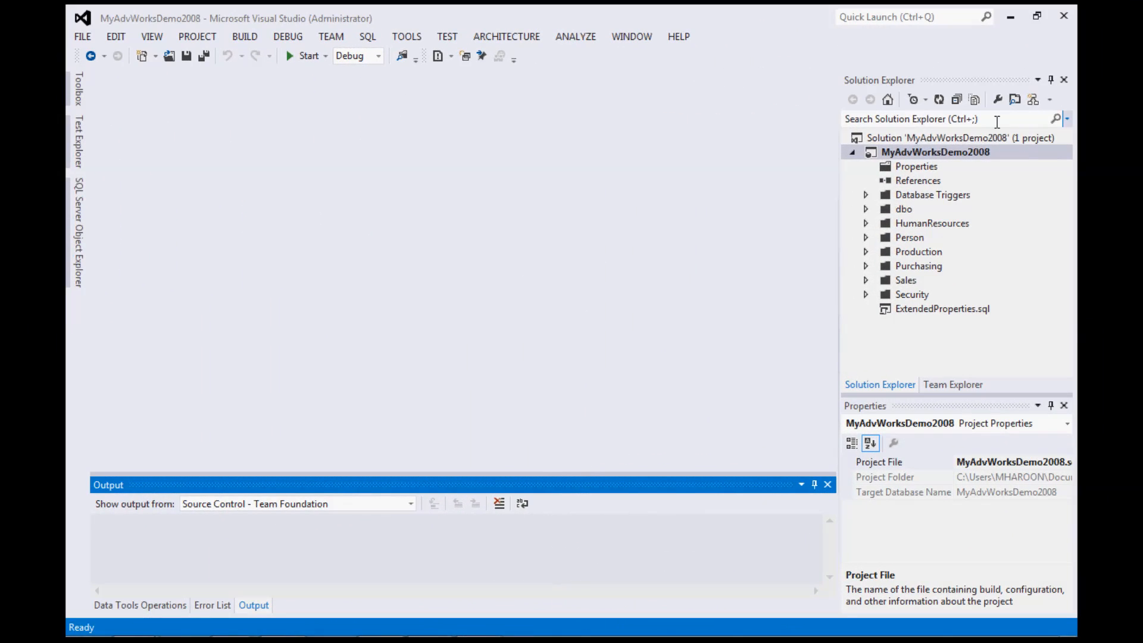
- Add the MyAdvWorksDemo2008 solution to source control and check the HumanResources folder
right_click(984, 154)
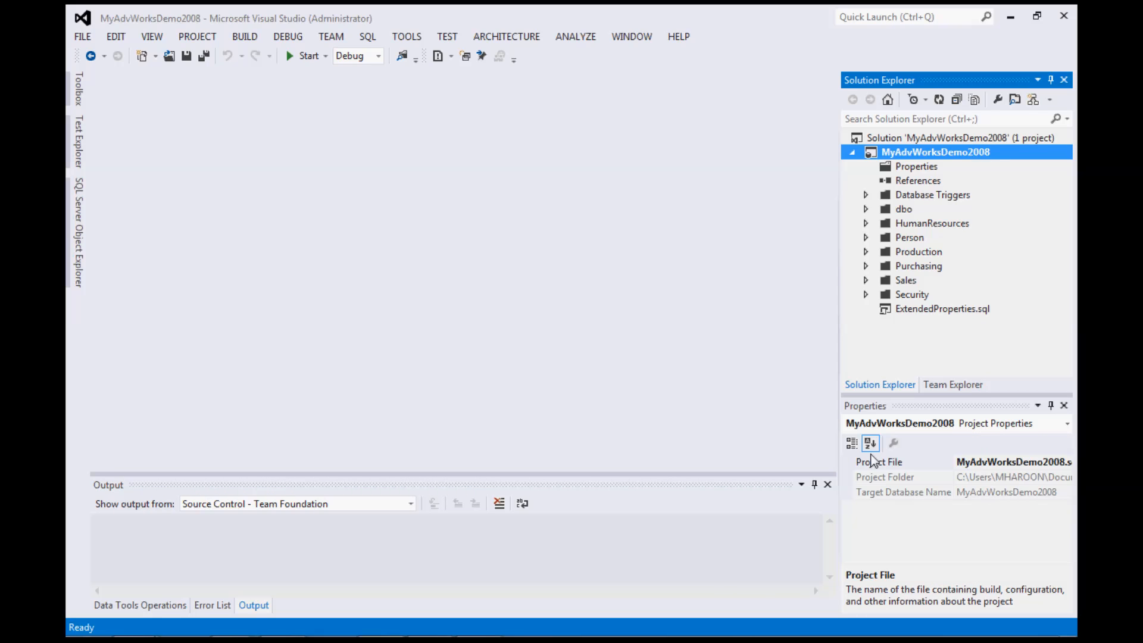
click(866, 455)
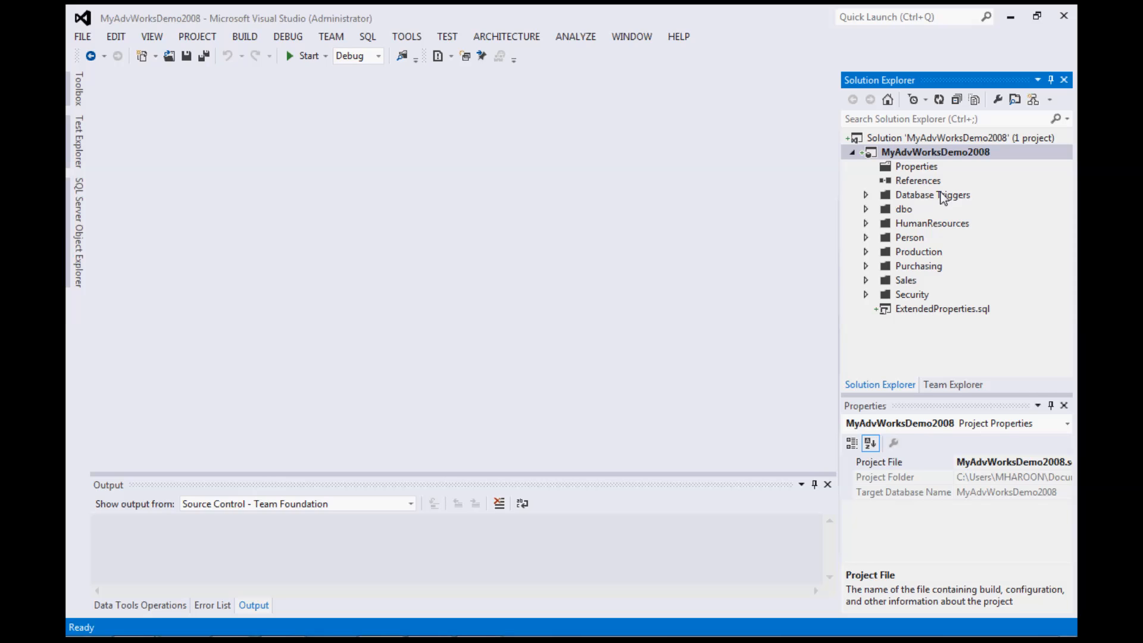
click(867, 222)
click(867, 223)
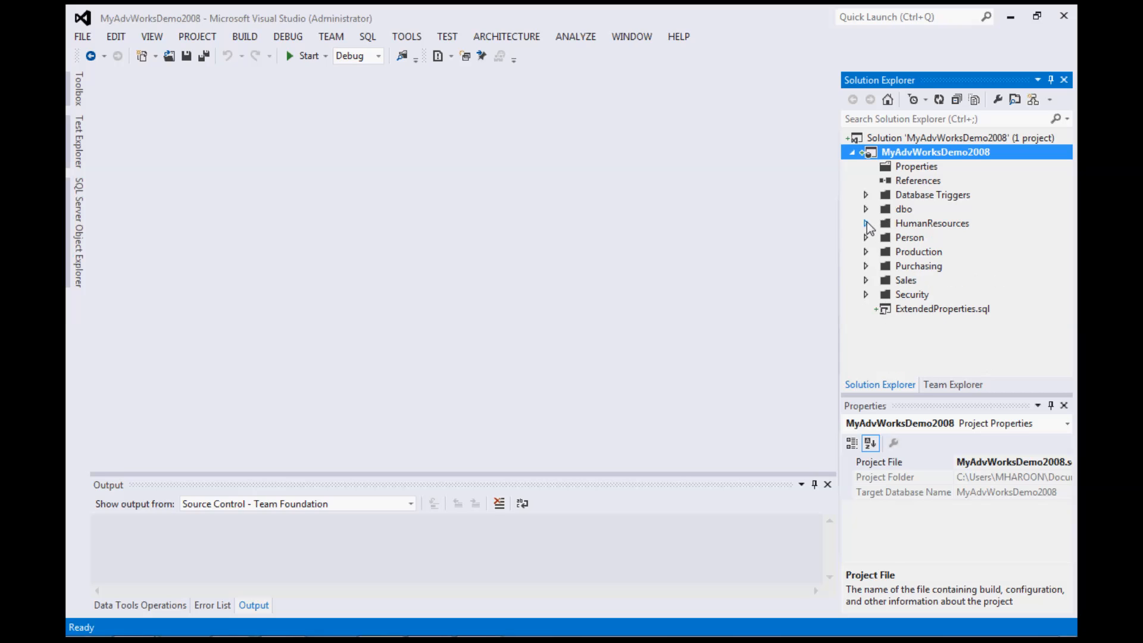
- Check in the MyAdvWorksDemo2008 project's pending changes with the comment "Initial check-in"
right_click(944, 154)
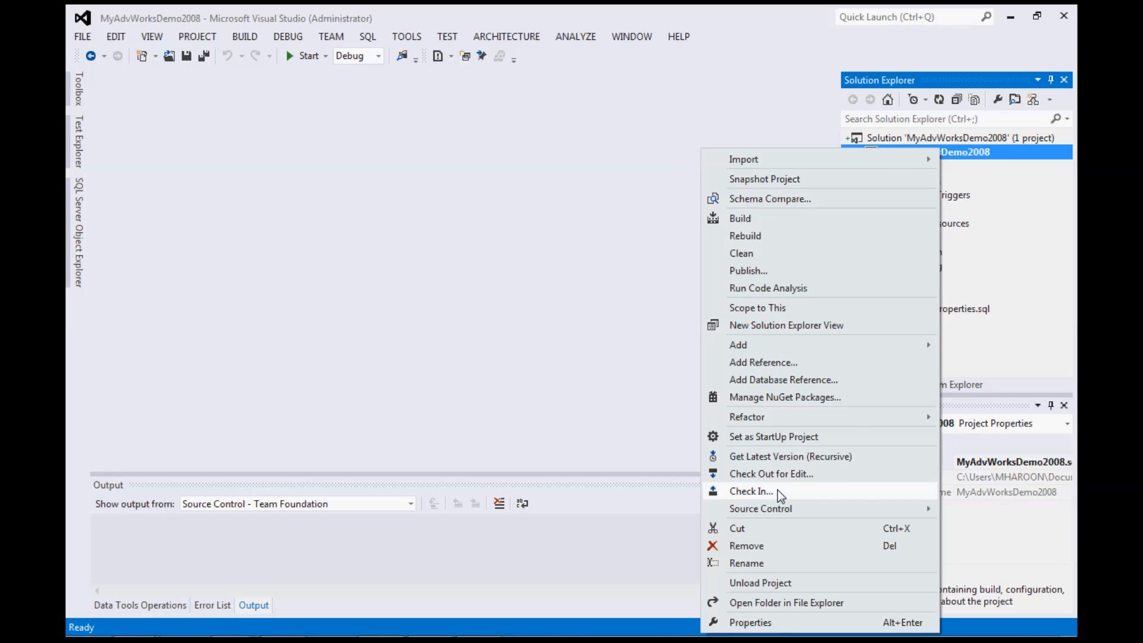
click(752, 491)
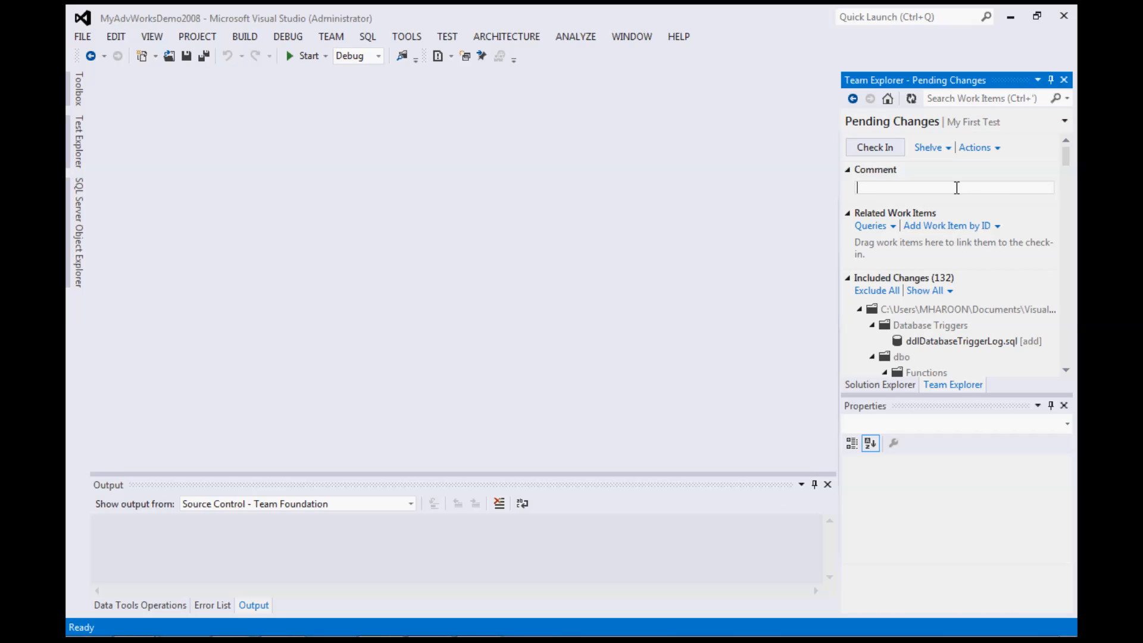
text(M)
key(BackSpace)
text(Initial check-in)
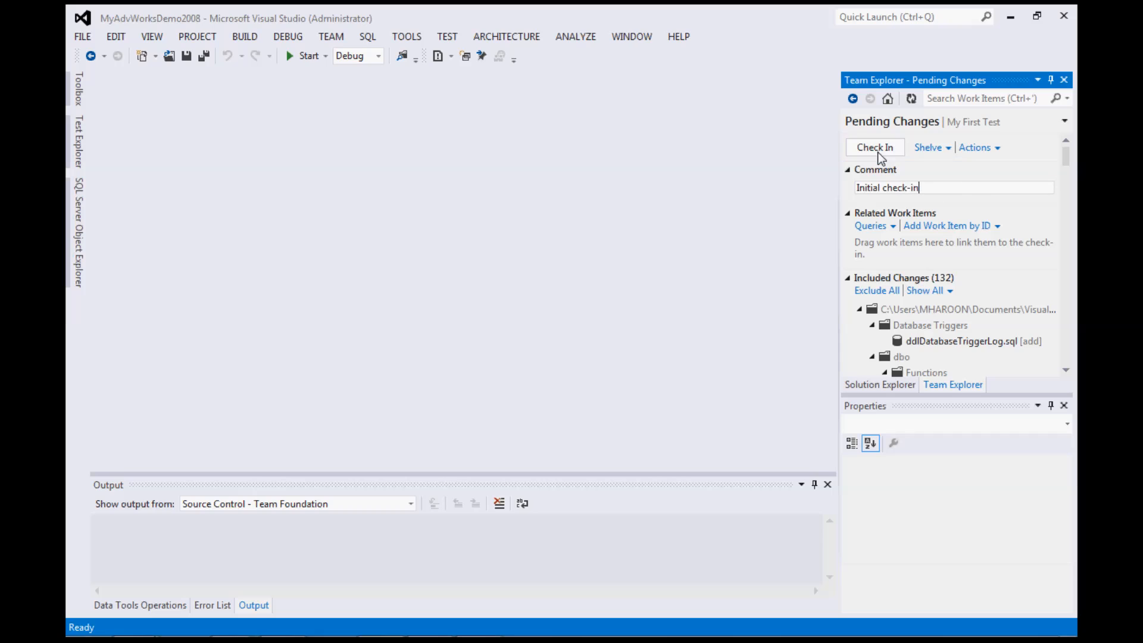
click(876, 147)
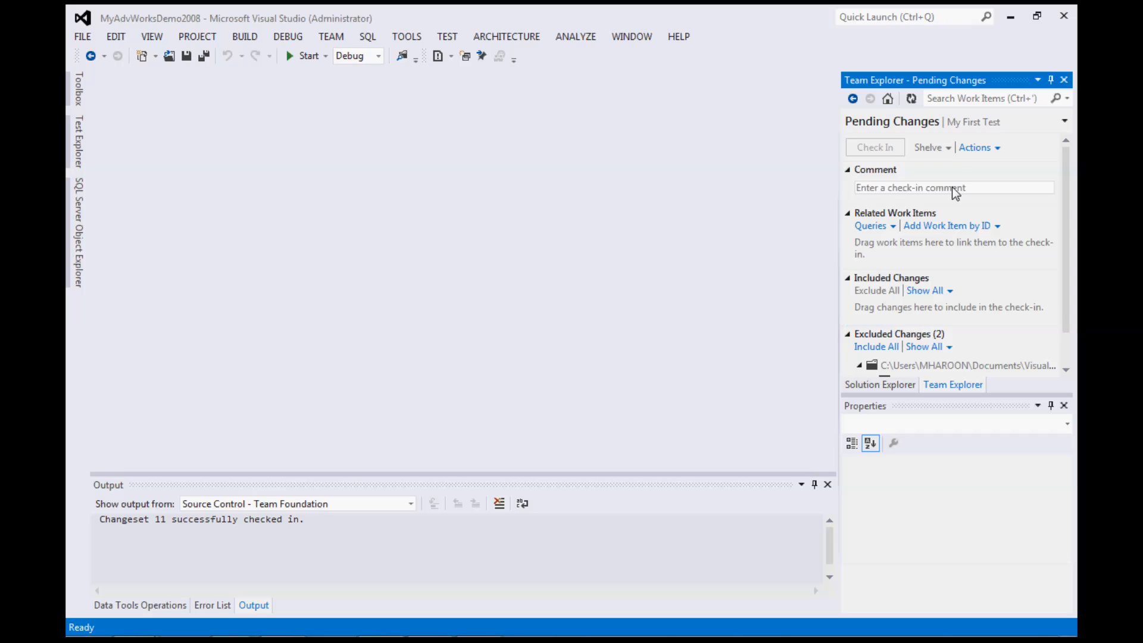
- Examine the source control status of the table scripts in the project's Sales schema folder
click(887, 389)
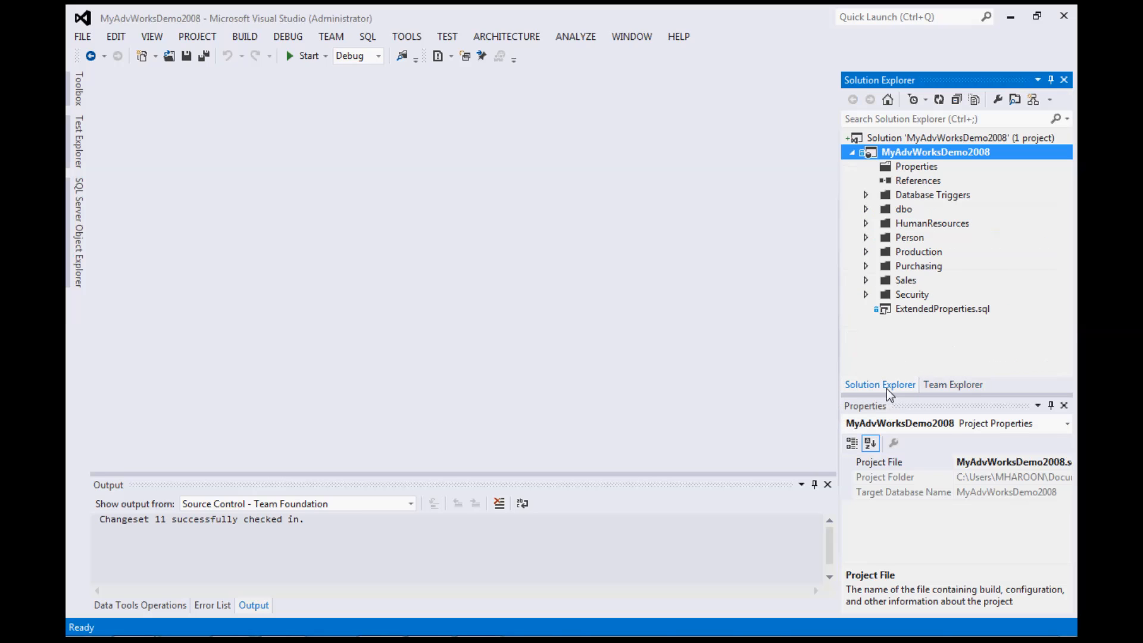
click(866, 280)
click(880, 294)
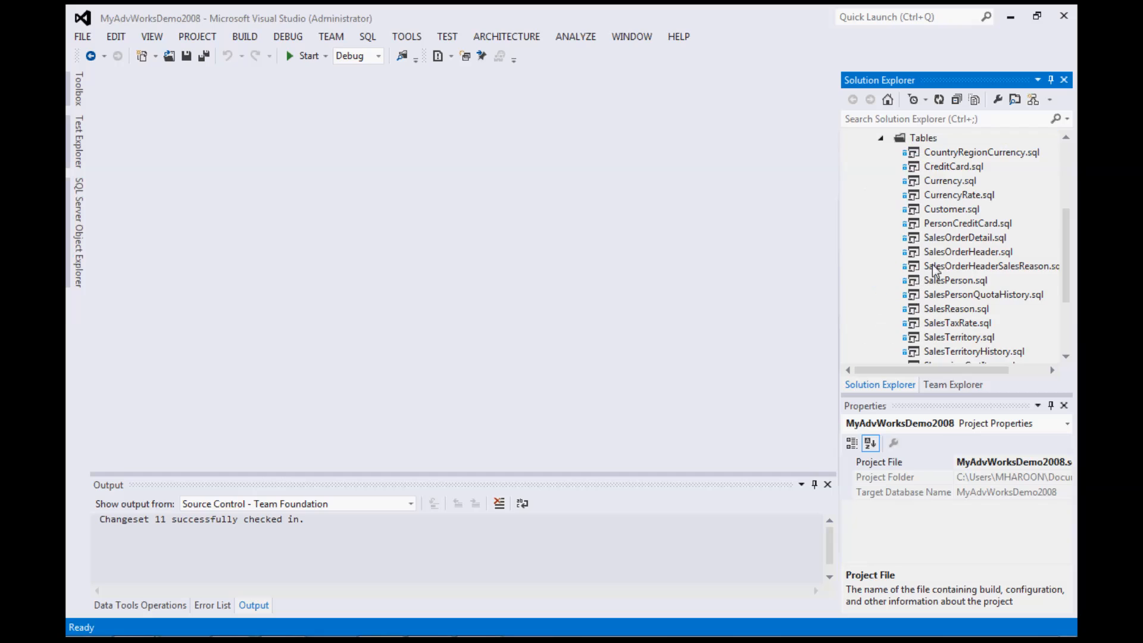
click(909, 166)
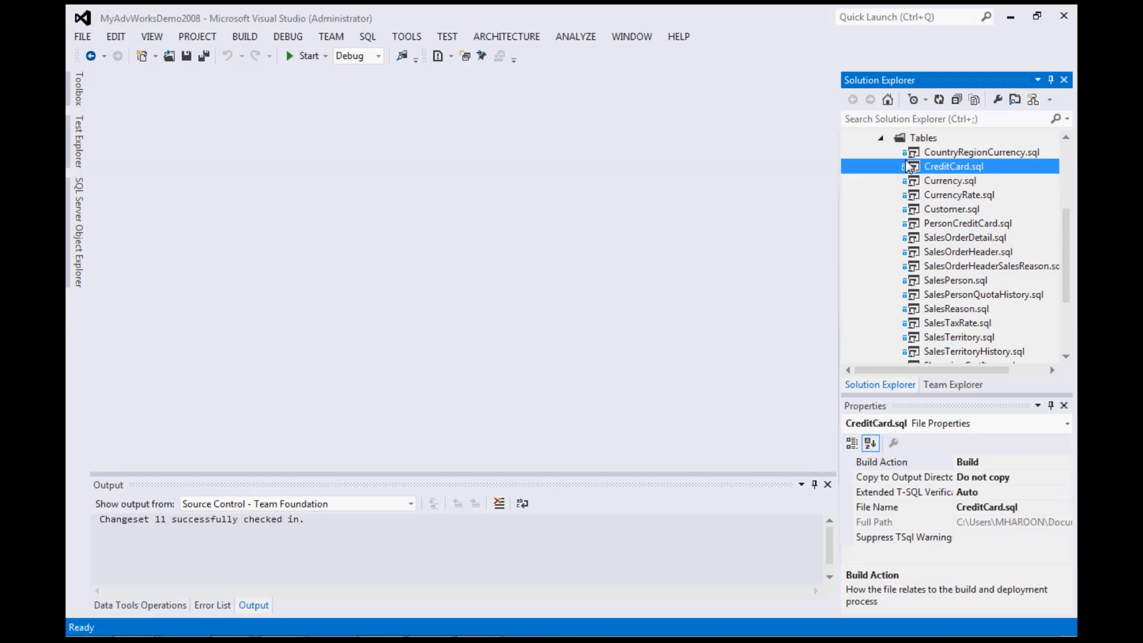
click(907, 181)
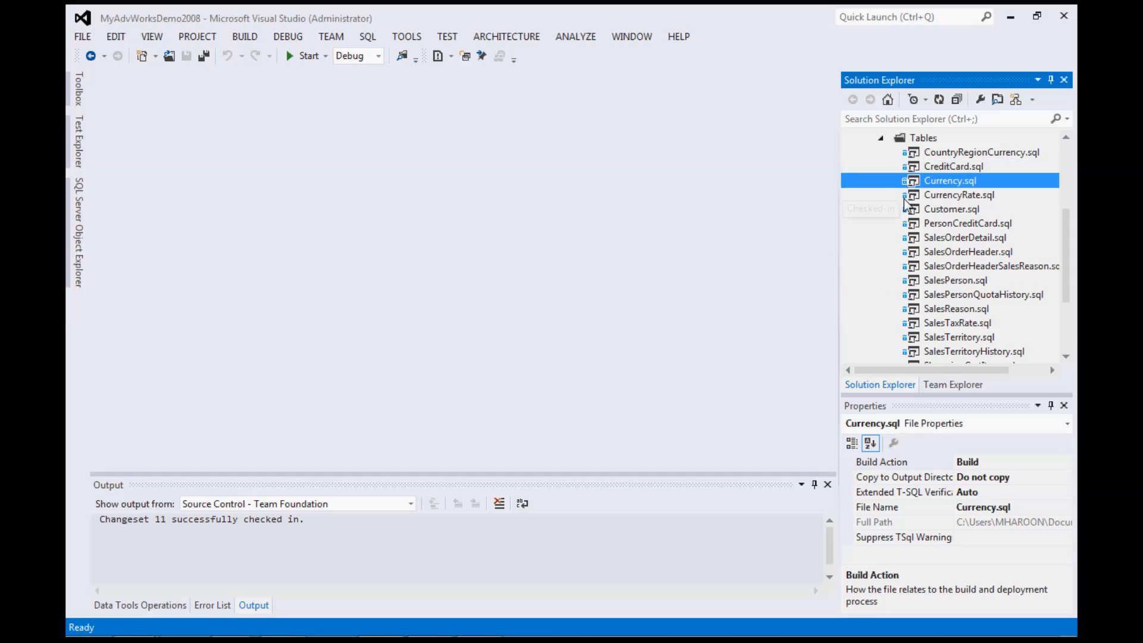
click(905, 197)
click(909, 224)
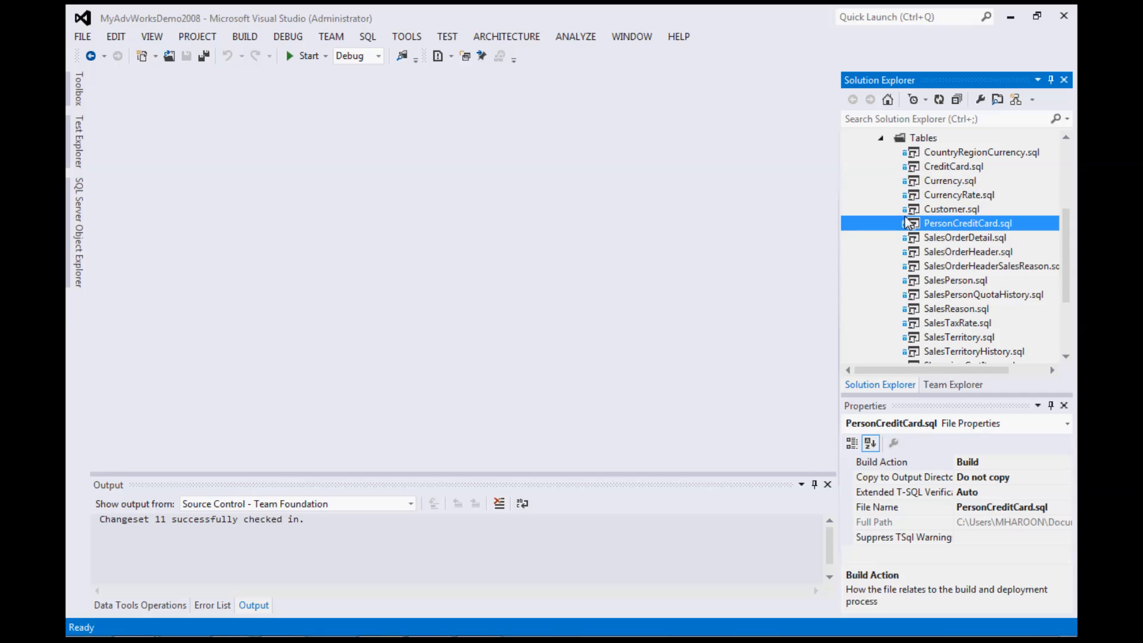
click(880, 139)
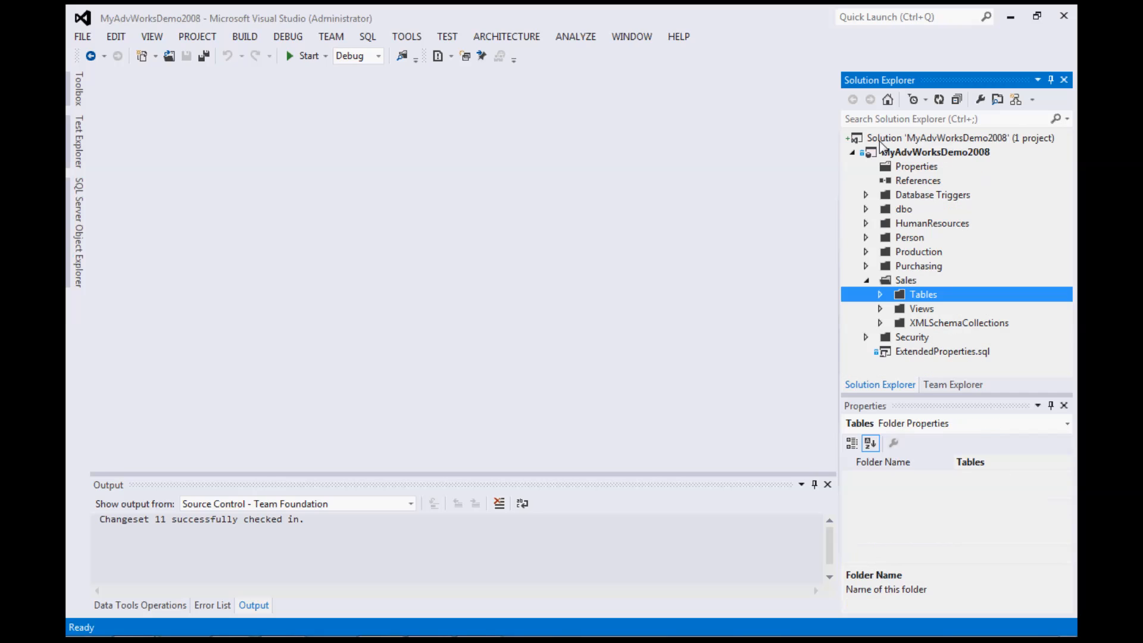
click(867, 281)
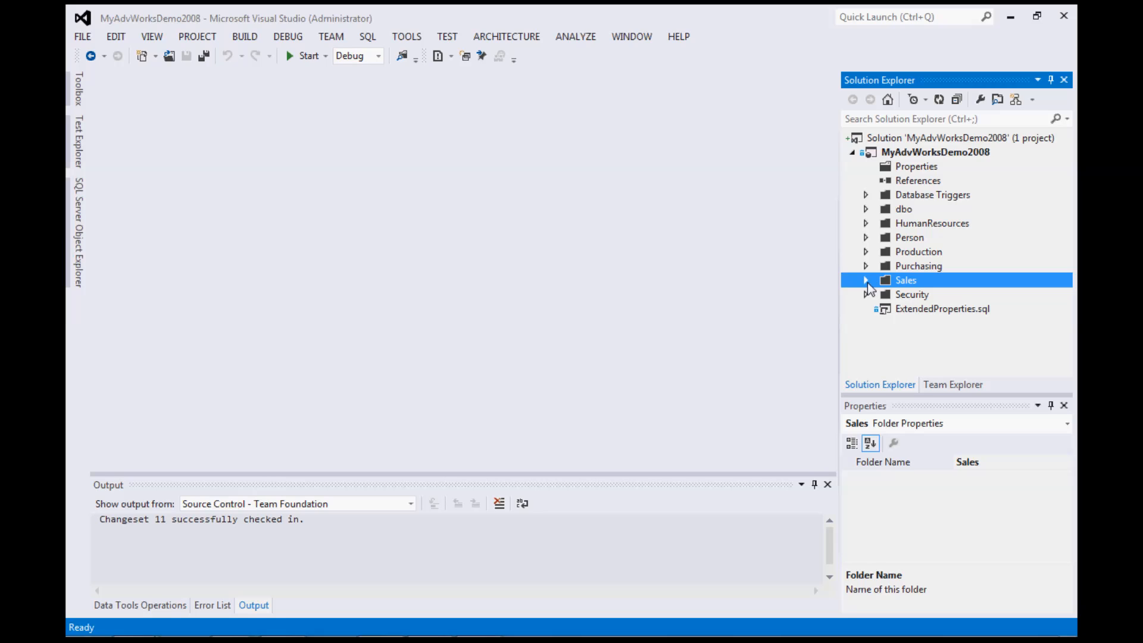
- Create a snapshot of the MyAdvWorksDemo2008 project under its default name, and open the resulting .dacpac file for a brief look
click(960, 152)
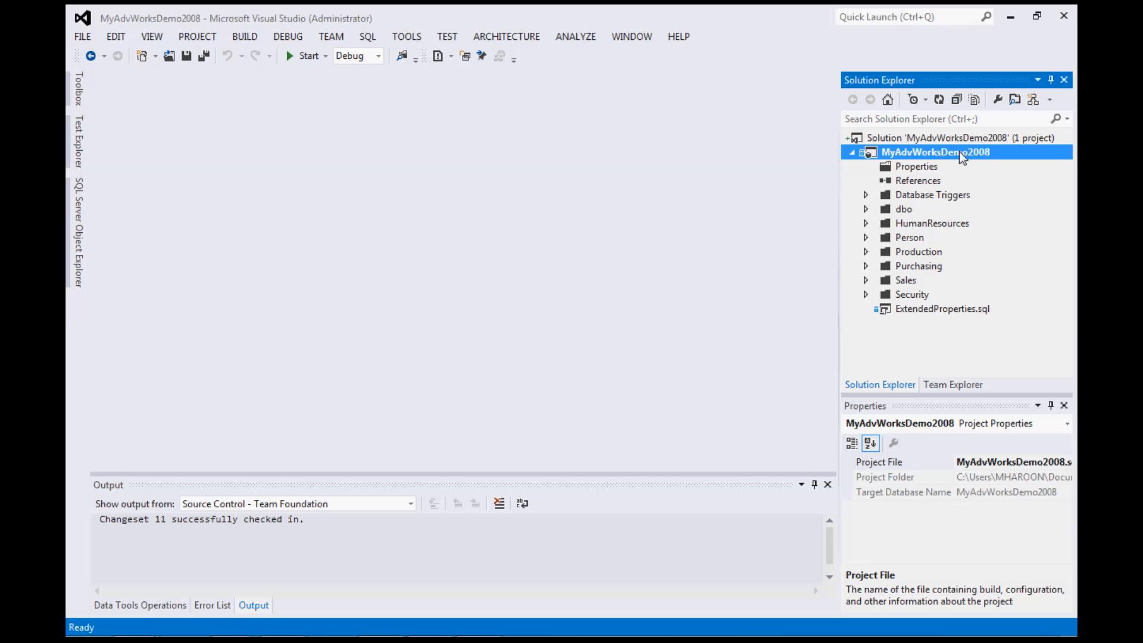
right_click(959, 153)
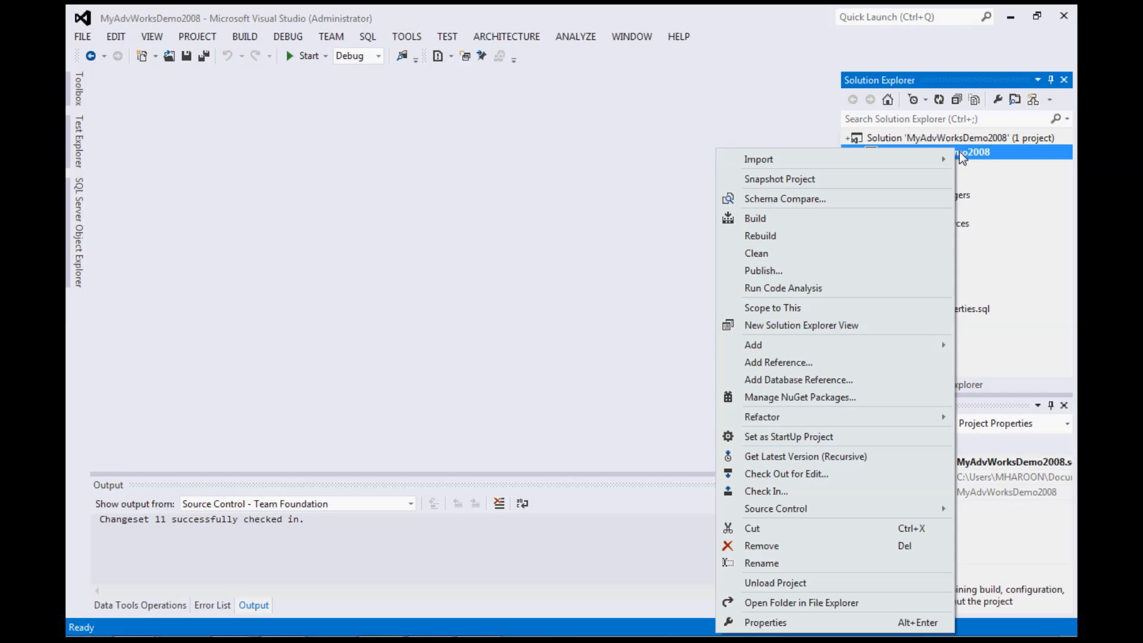
click(901, 180)
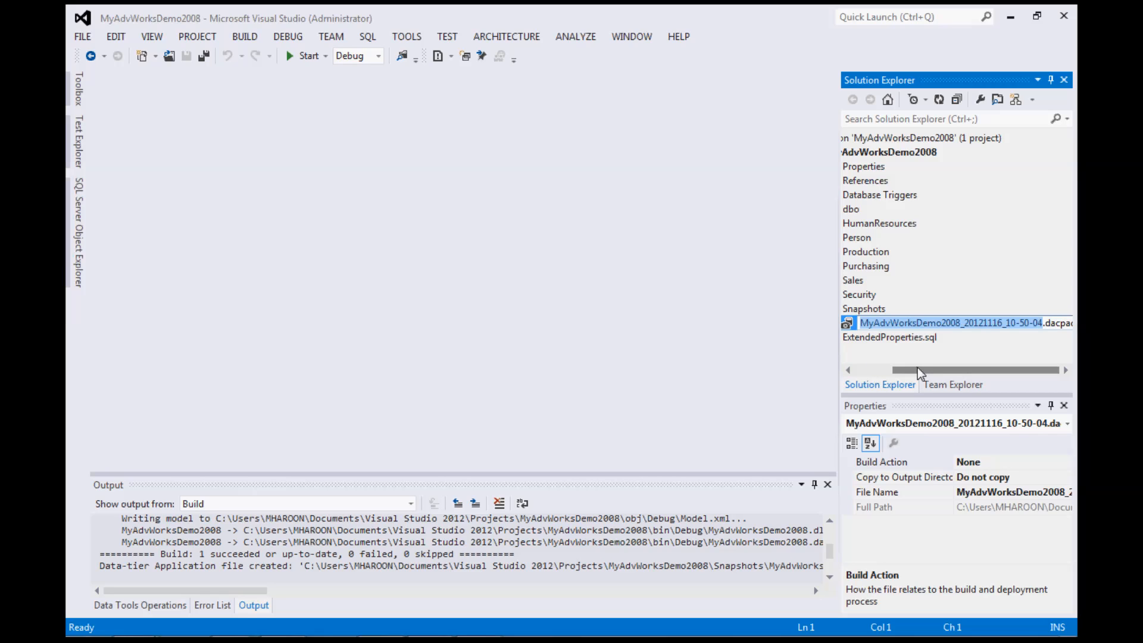
click(917, 369)
drag(899, 372, 860, 371)
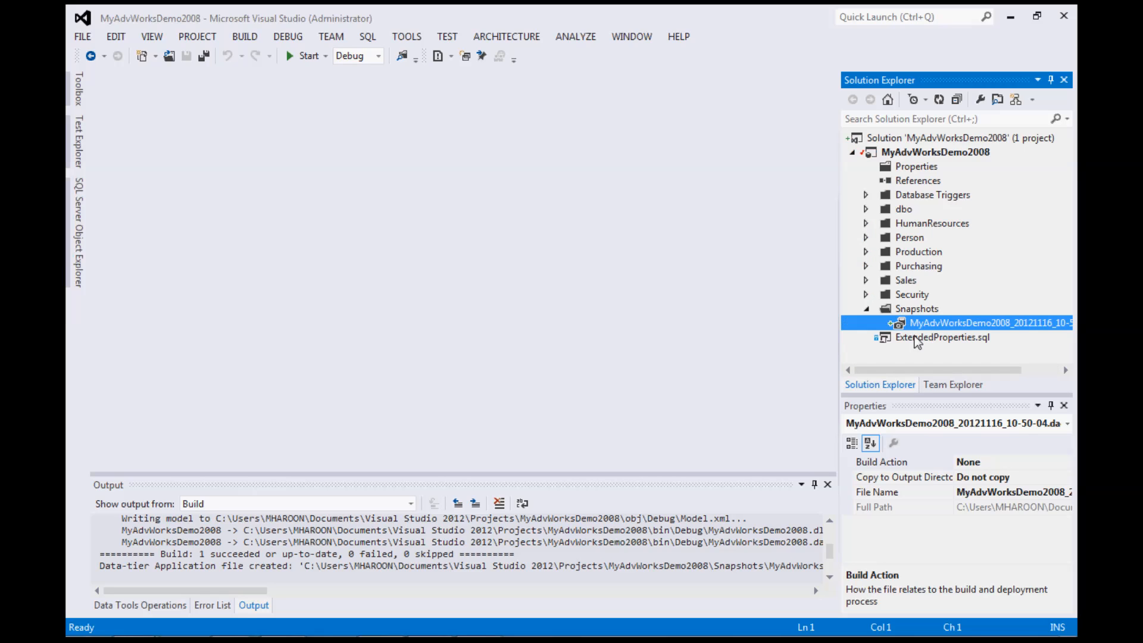
double_click(1010, 329)
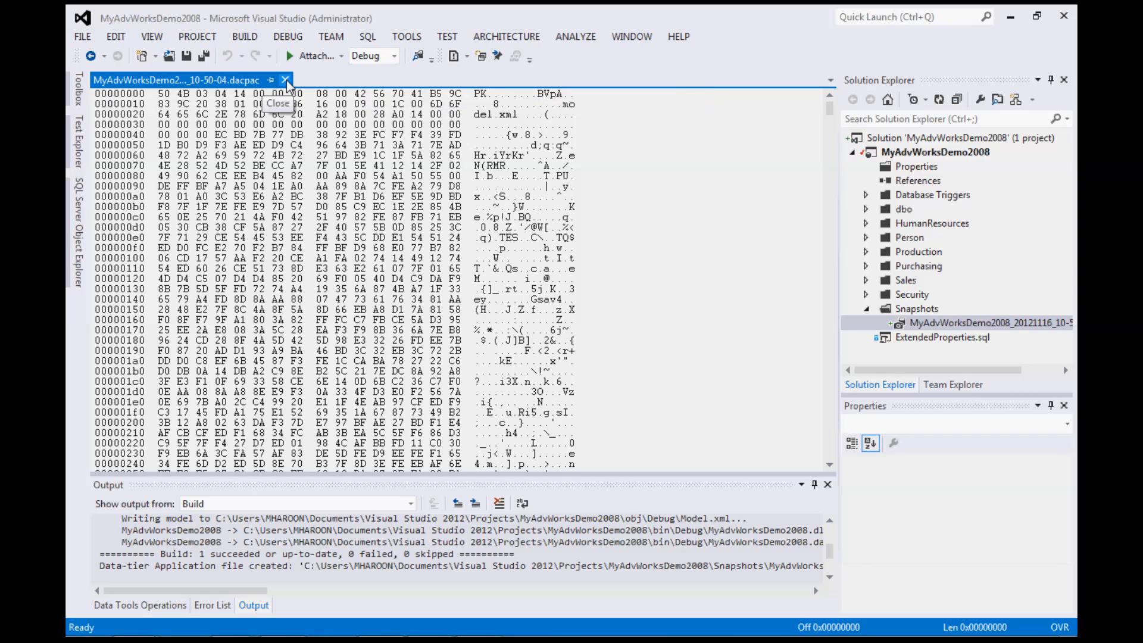
click(287, 83)
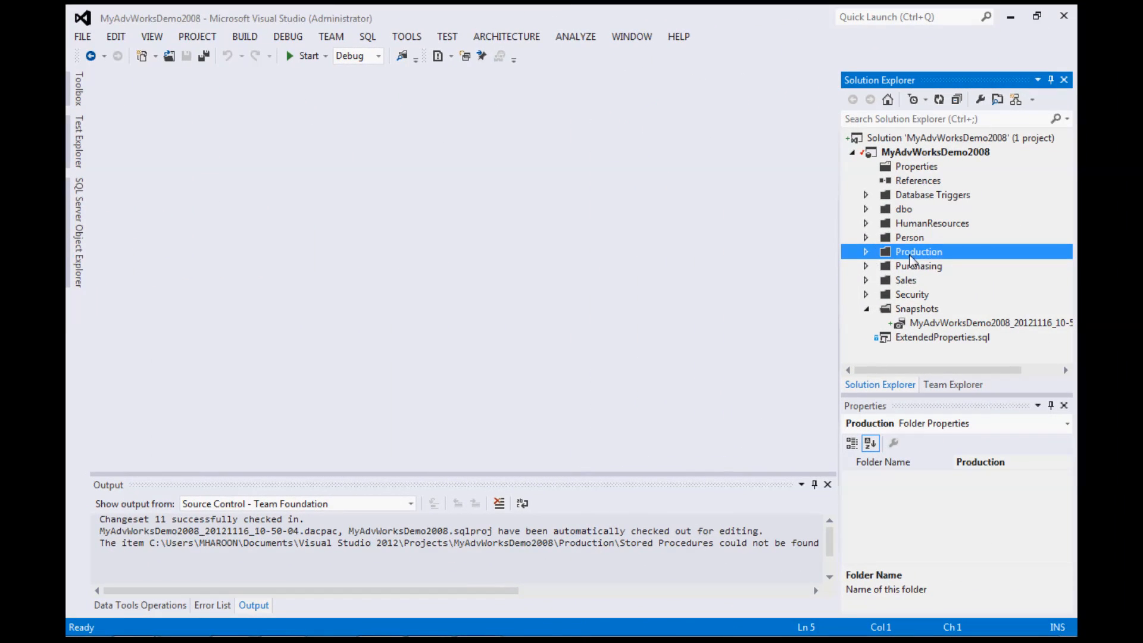
- Add a new folder named Stored Procedures inside the project's Production folder
click(867, 252)
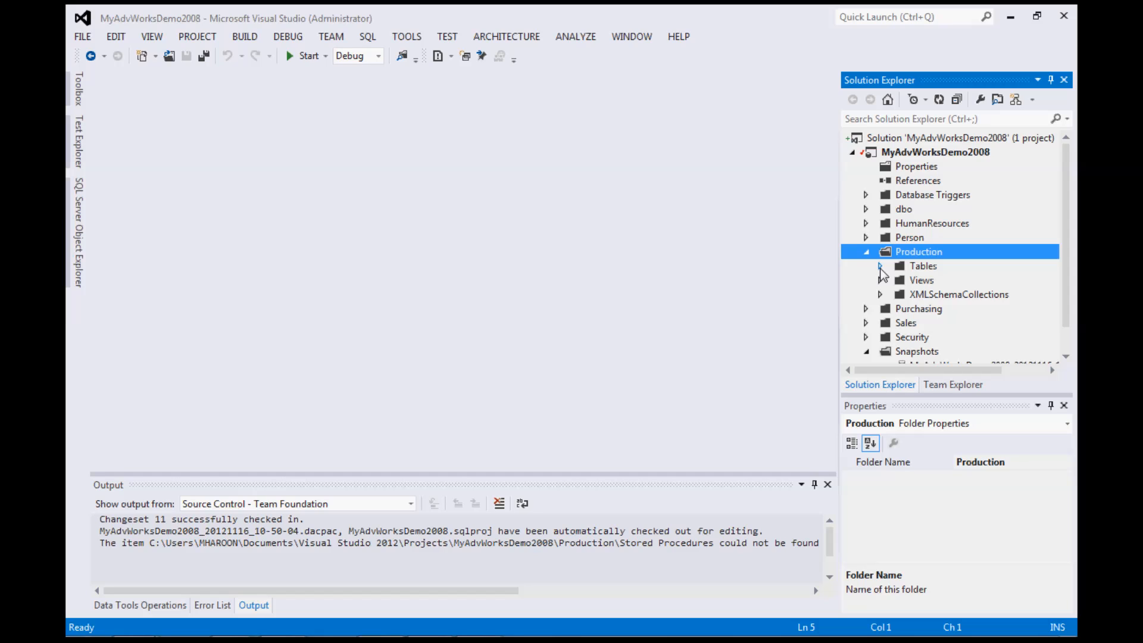
right_click(934, 254)
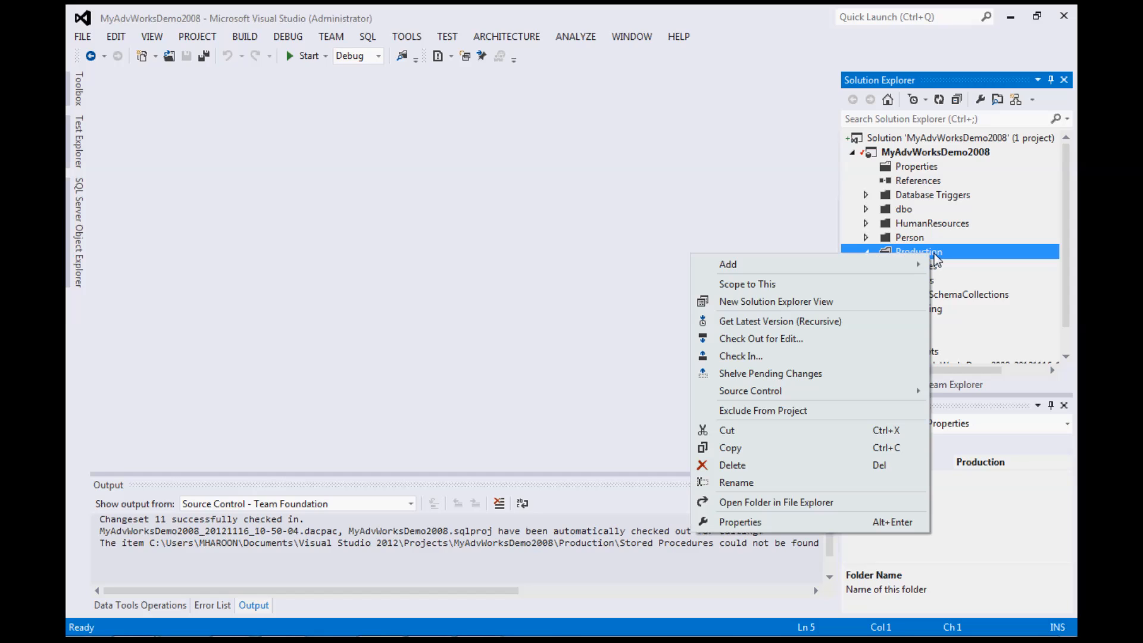
mouse_move(809, 263)
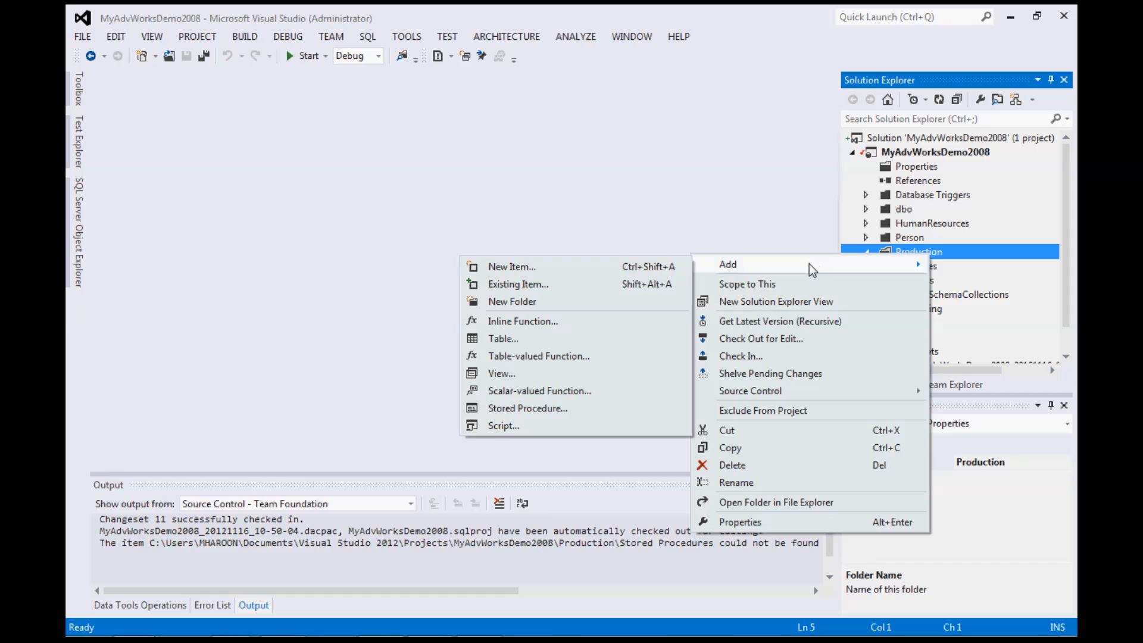
click(568, 307)
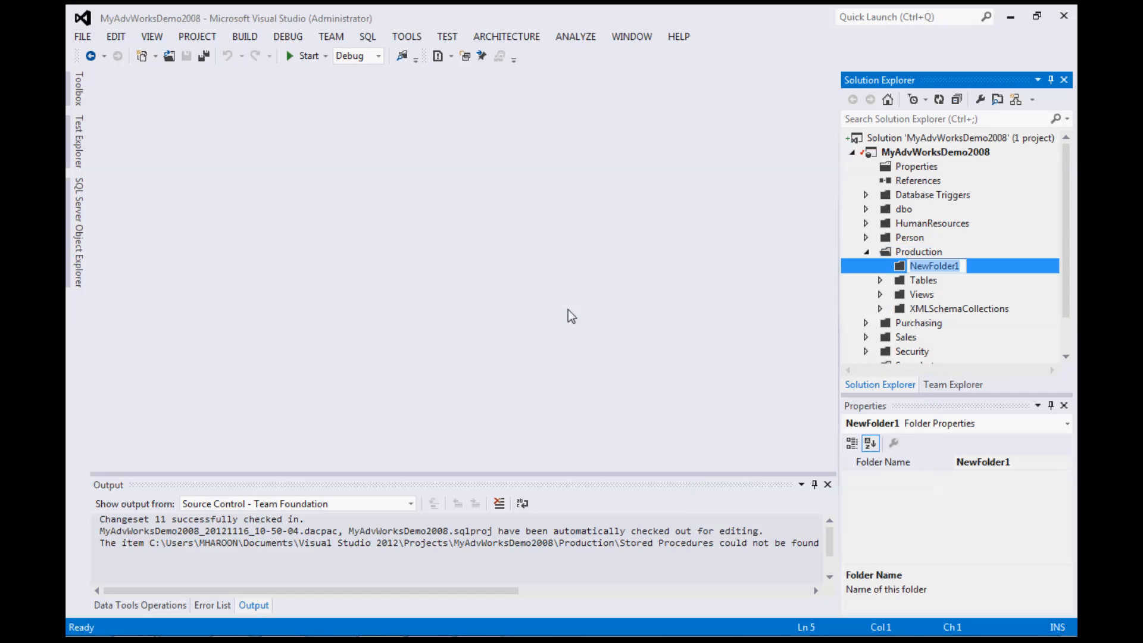
text(Stored Procedures)
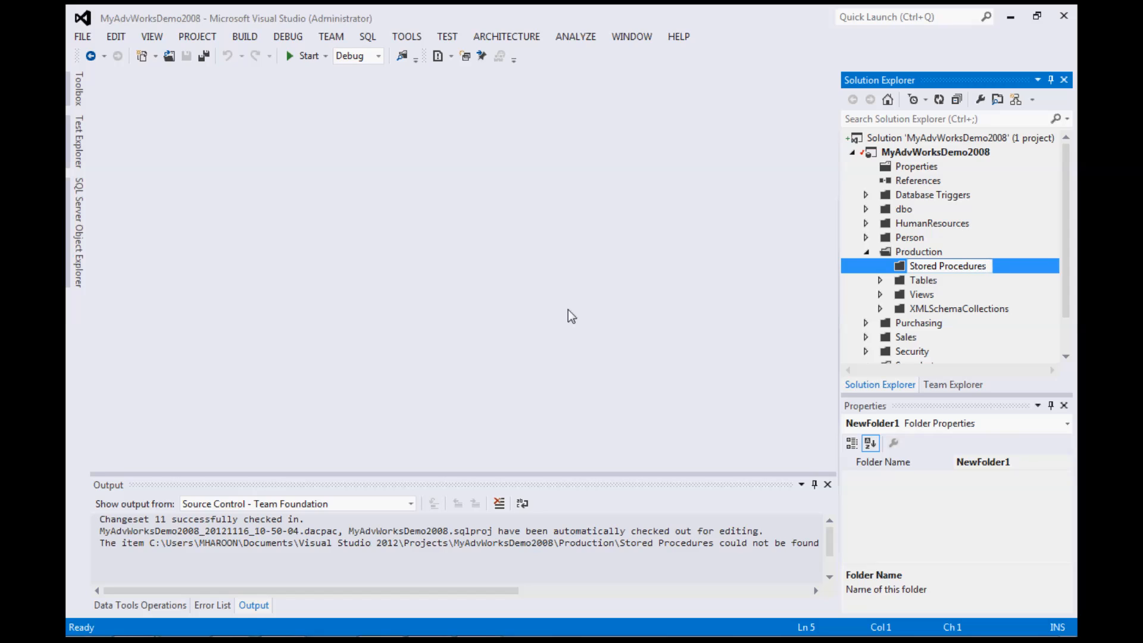
key(Return)
- Add a stored procedure named usp_GetAllProducts to the Production schema's Stored Procedures folder
right_click(922, 269)
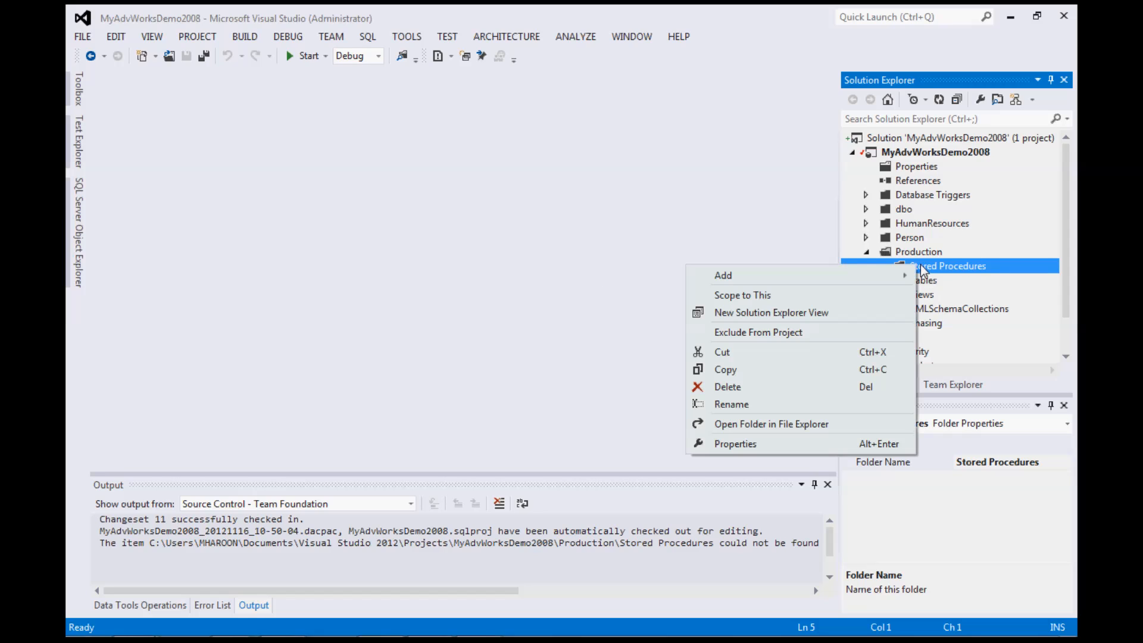
mouse_move(875, 273)
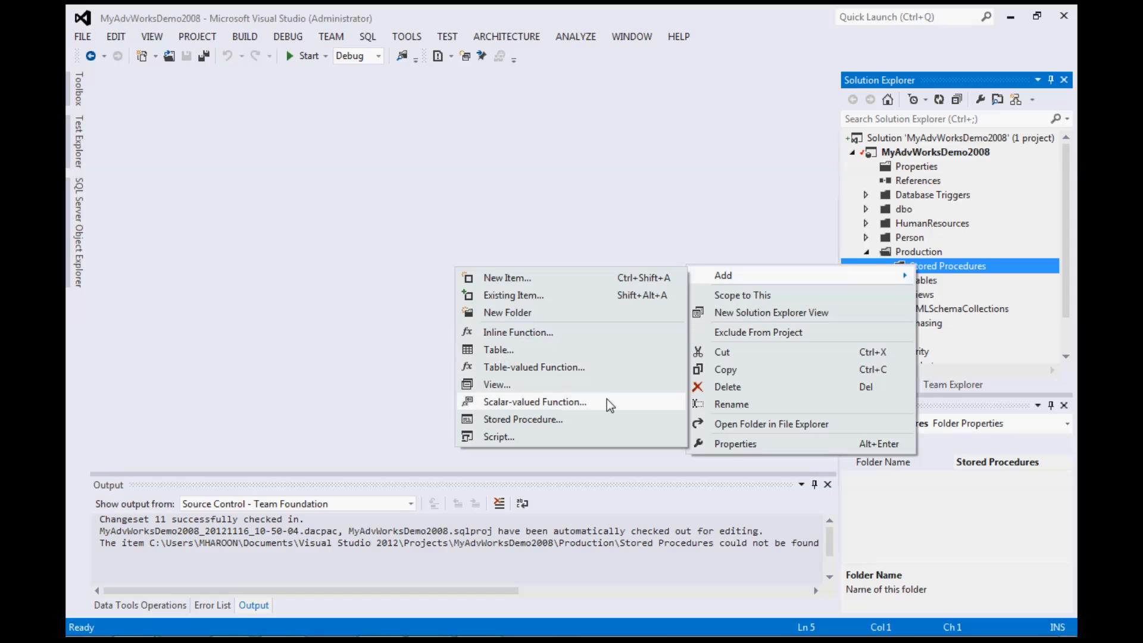
click(599, 416)
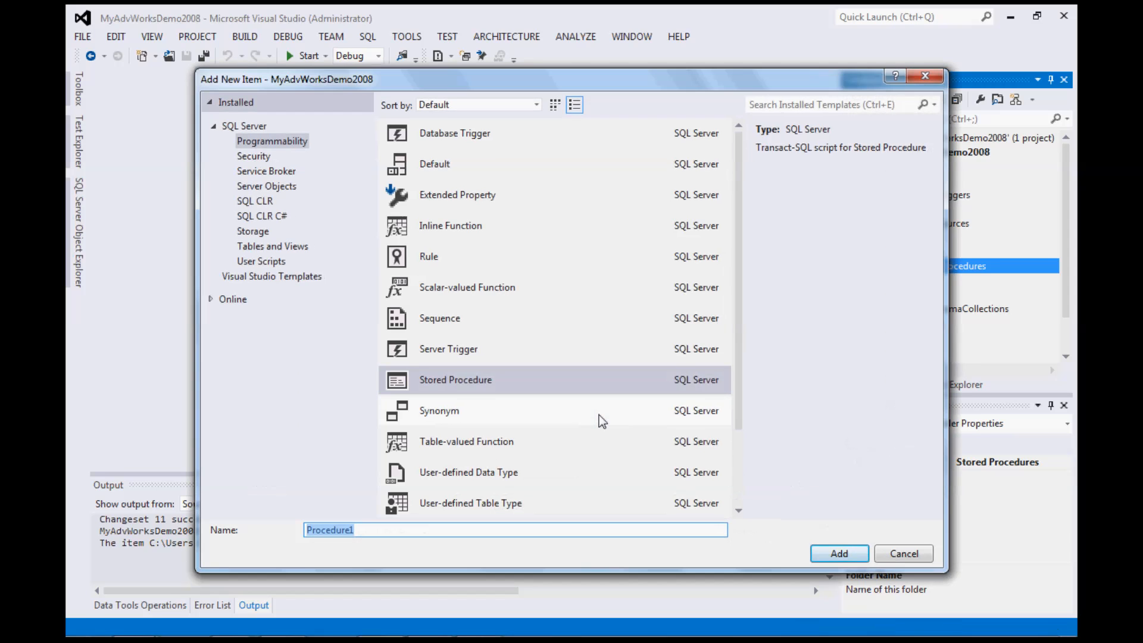
text(usp)
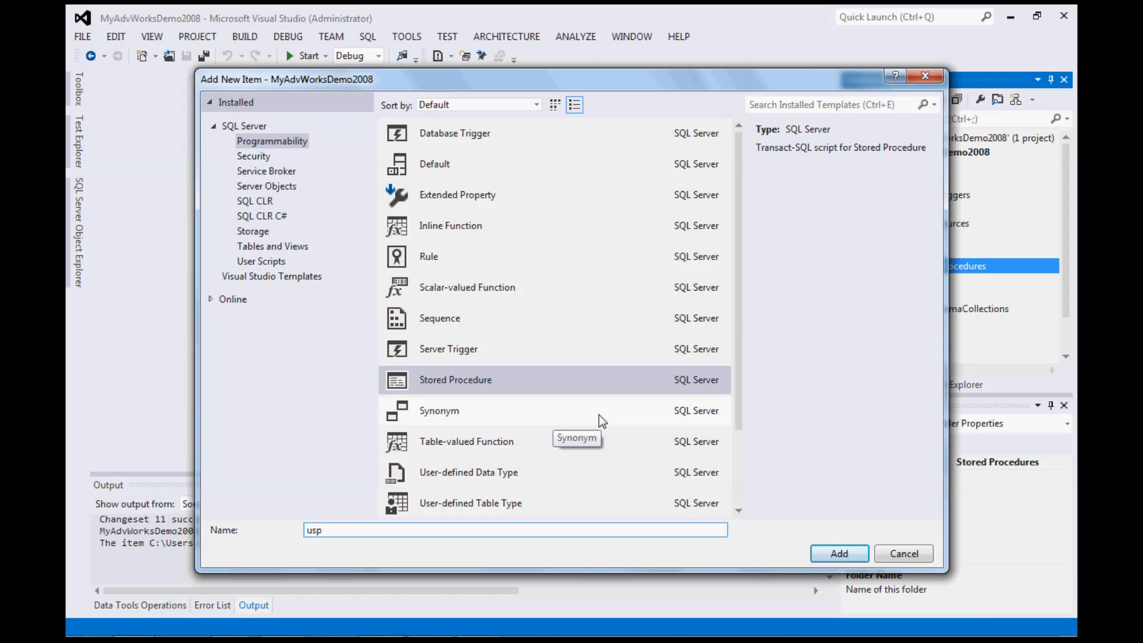
text(_GetAllProducts)
key(Return)
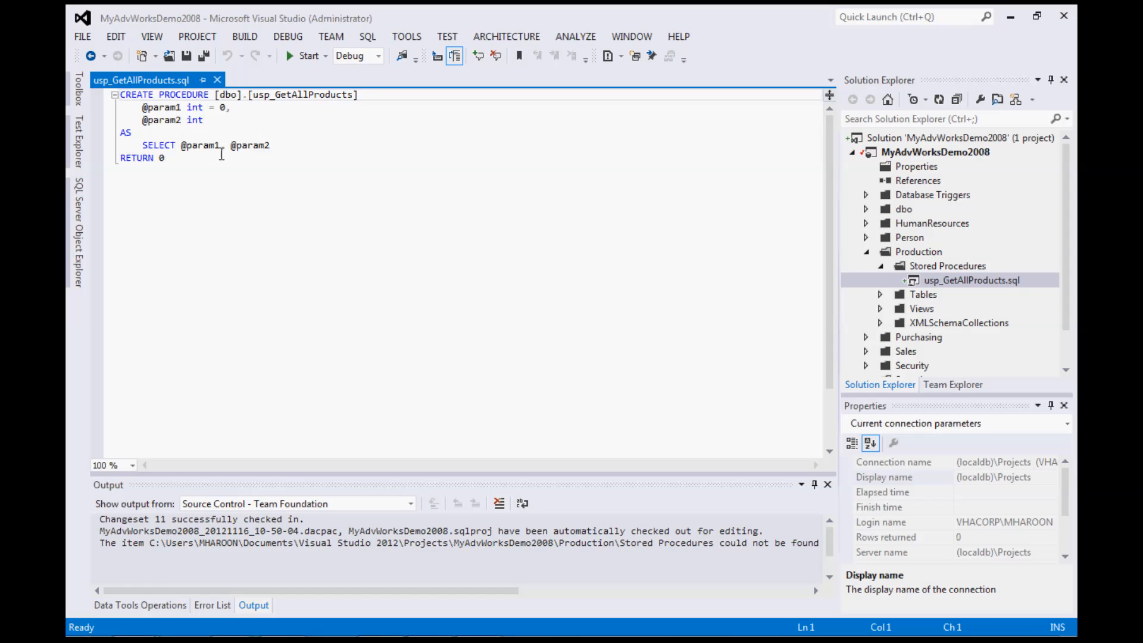
key(Down)
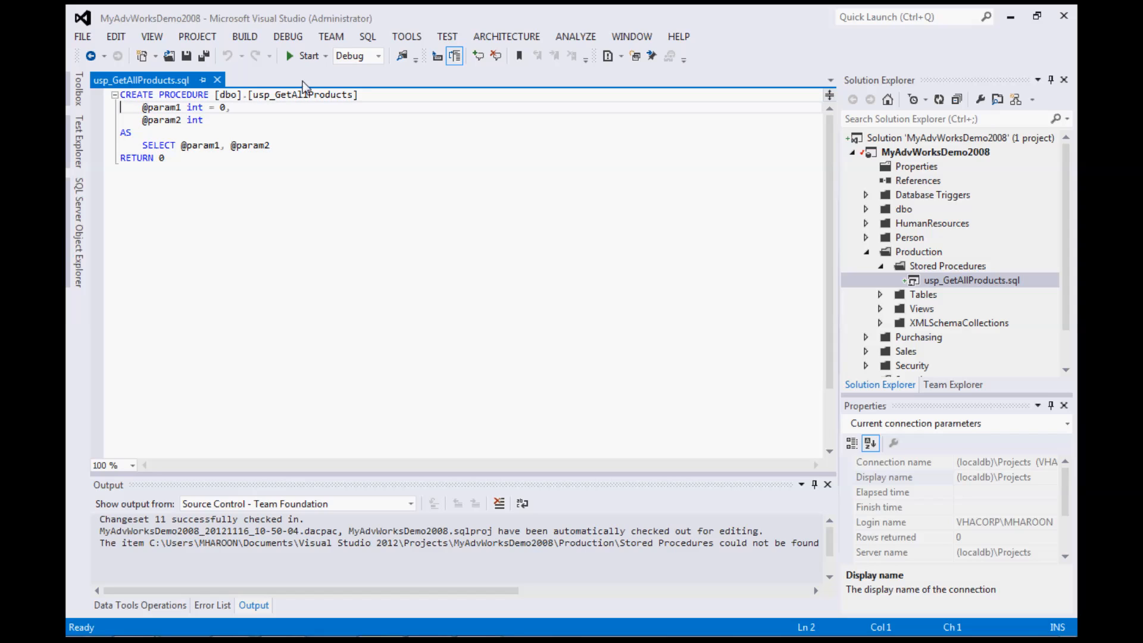
key(shift+Down)
key(shift+Down)
key(Delete)
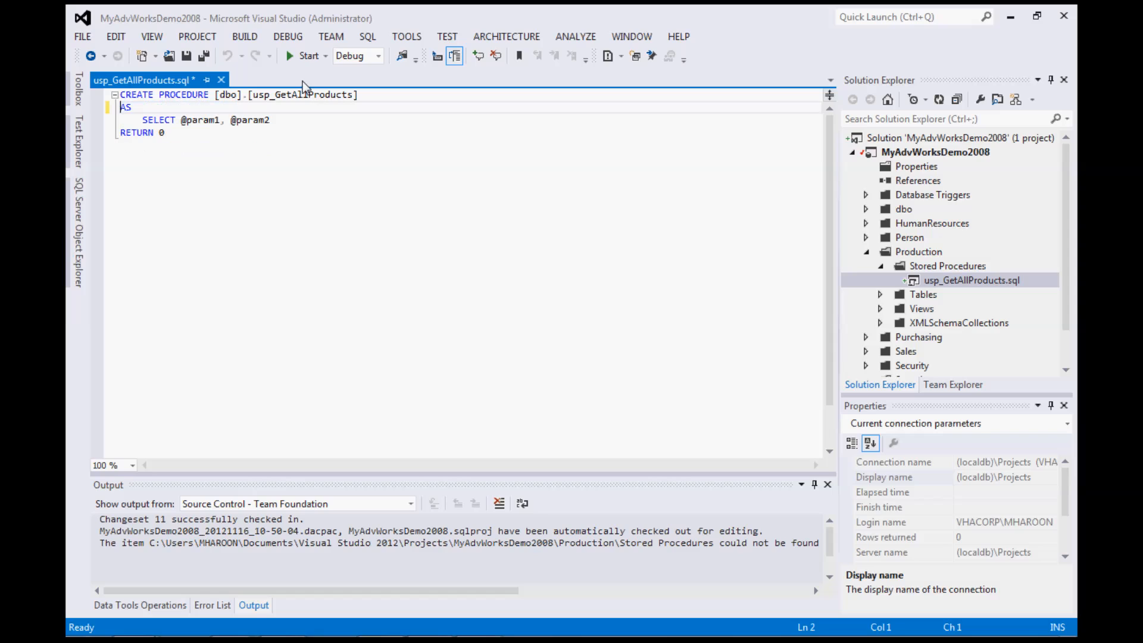
- Replace the parameters in the procedure's SELECT statement with a wildcard and a FROM clause on a table in the Production schema
click(182, 122)
shift+click(282, 119)
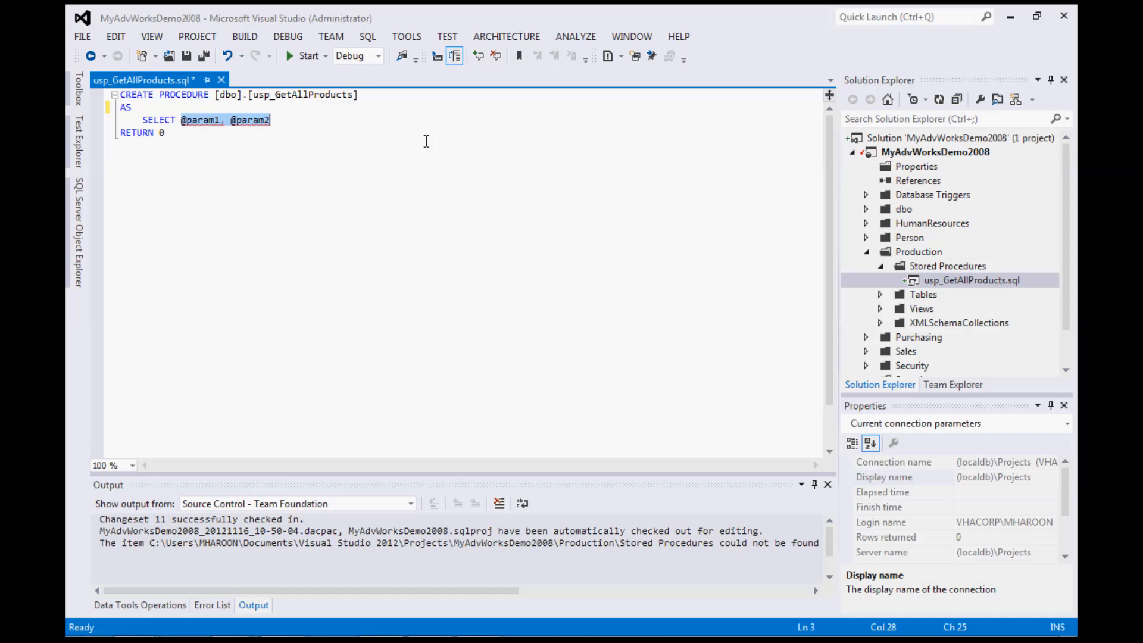
text(* FRO)
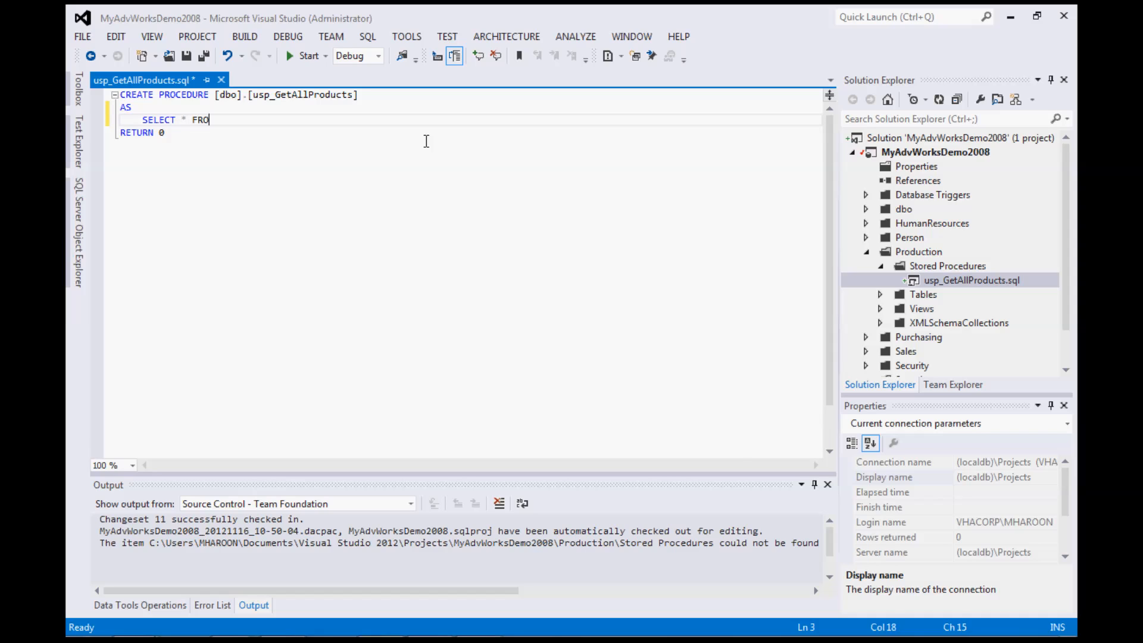
text(M Pro)
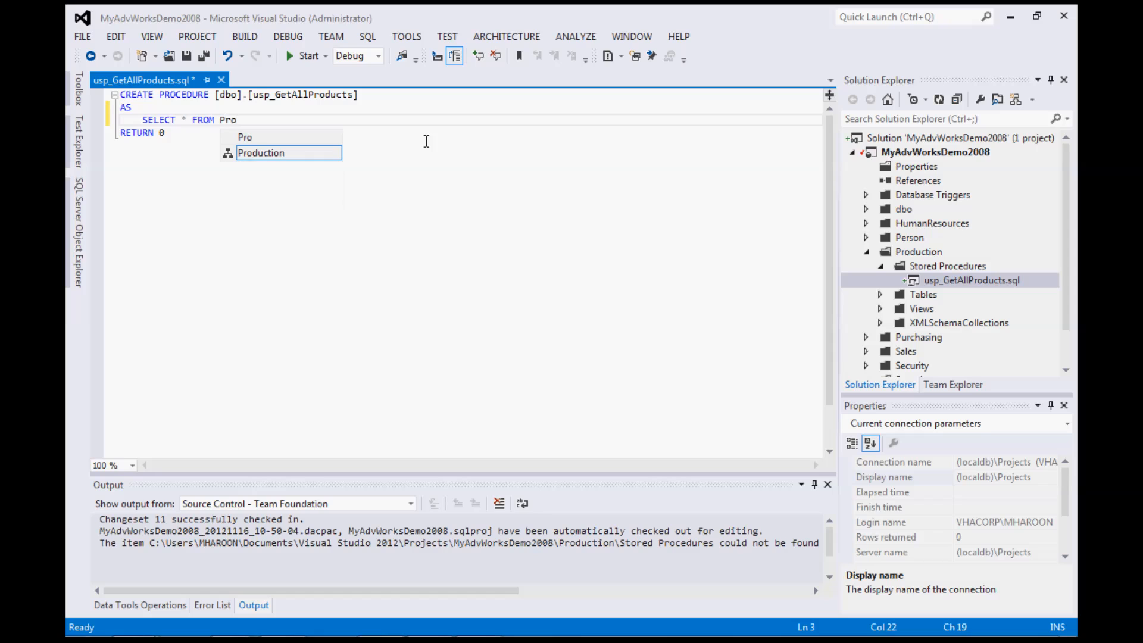
text(duction.)
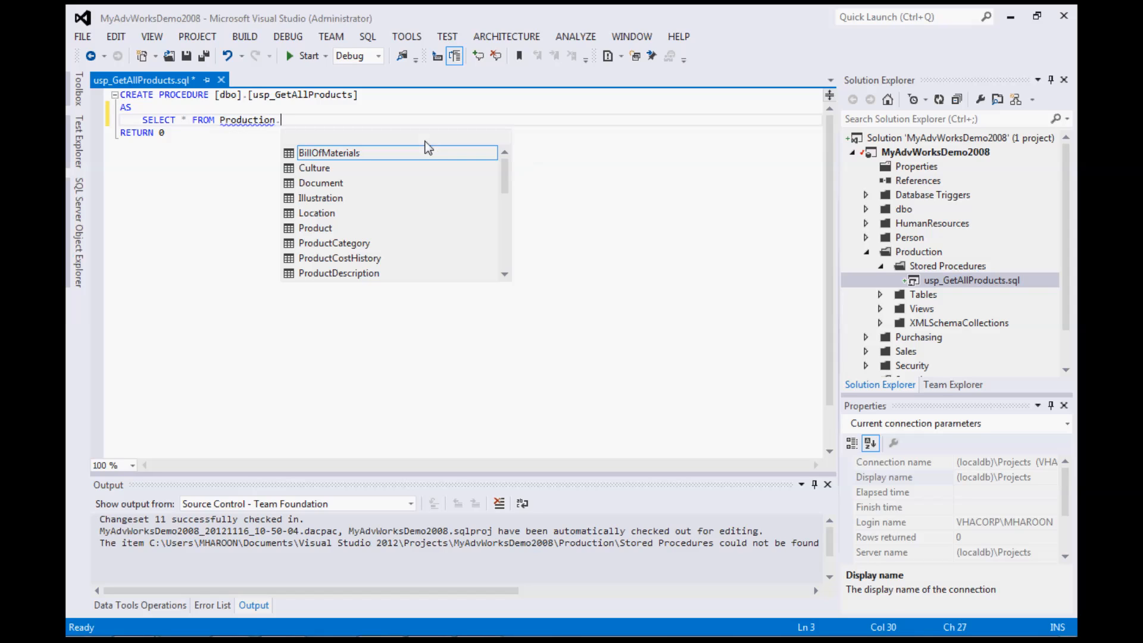
text(Pro)
click(428, 153)
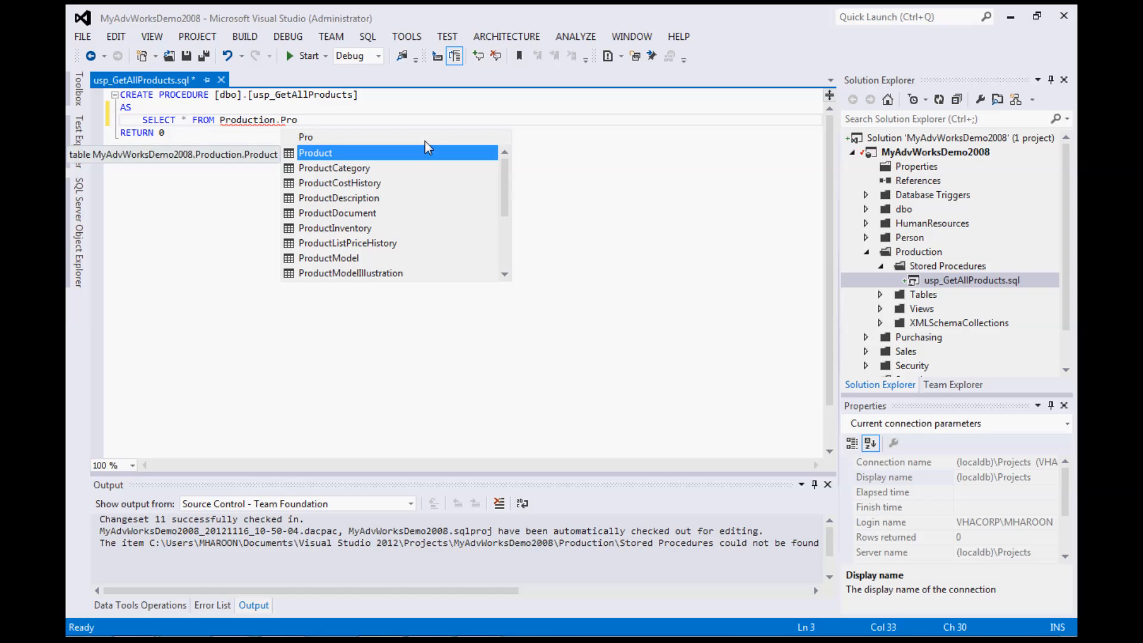
double_click(428, 152)
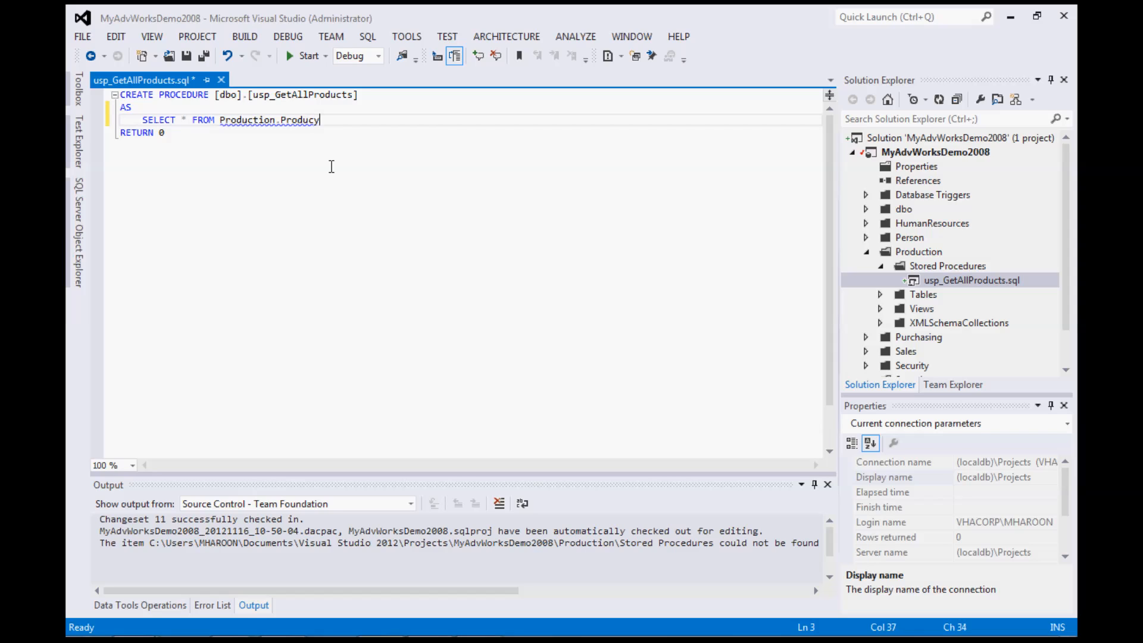
text(y)
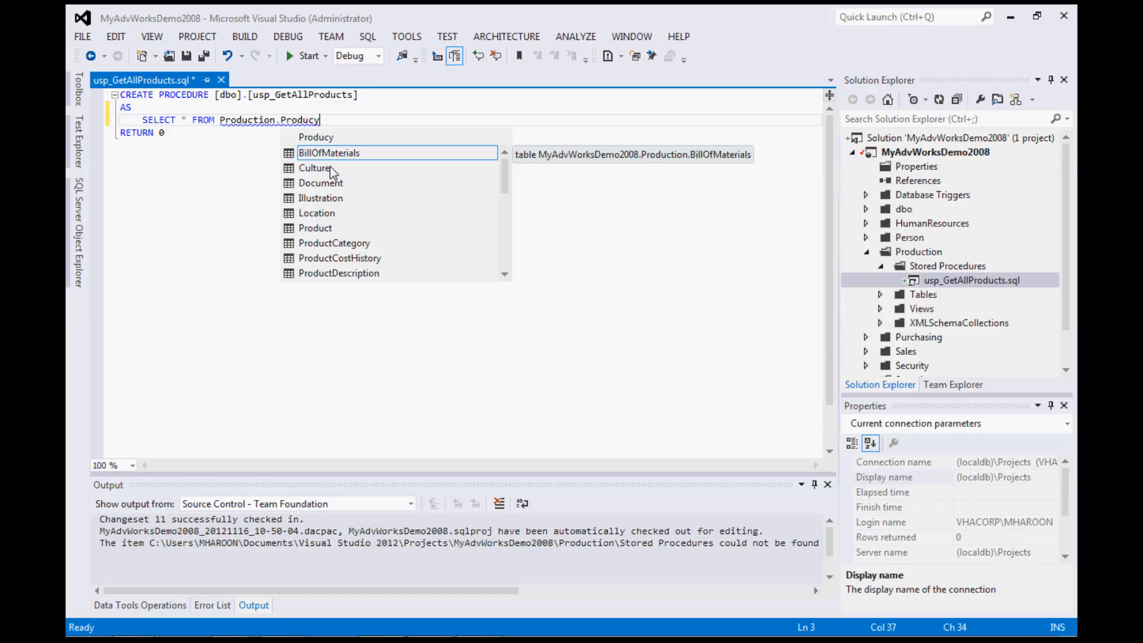
- Correct the misspelled table name in the FROM clause so that it reads Production.Product
click(237, 173)
click(330, 120)
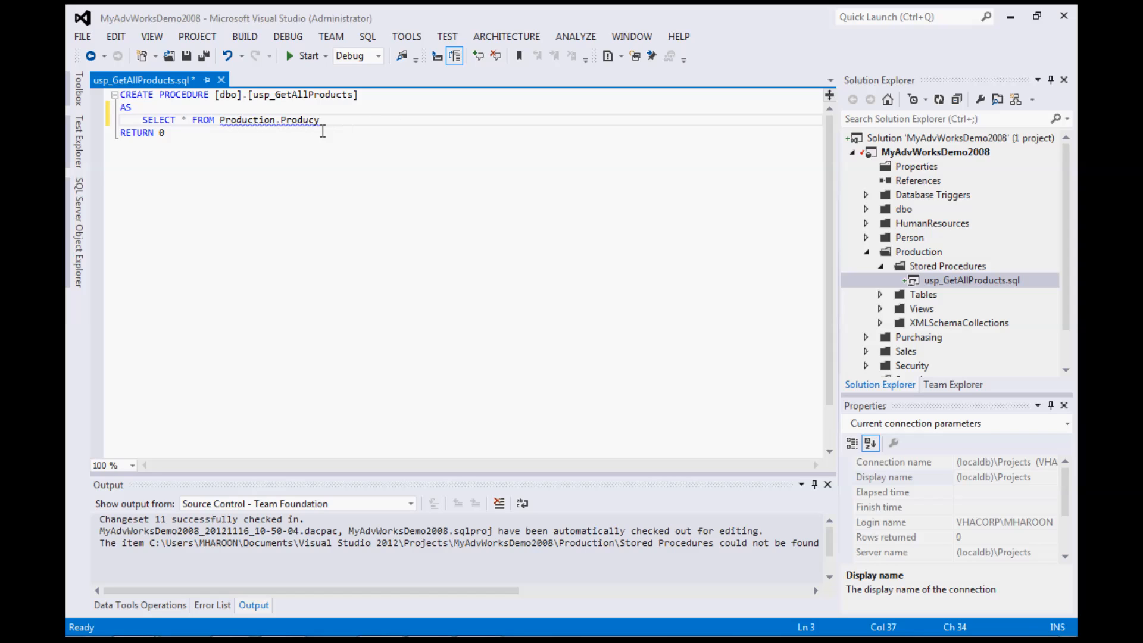
key(BackSpace)
text(t)
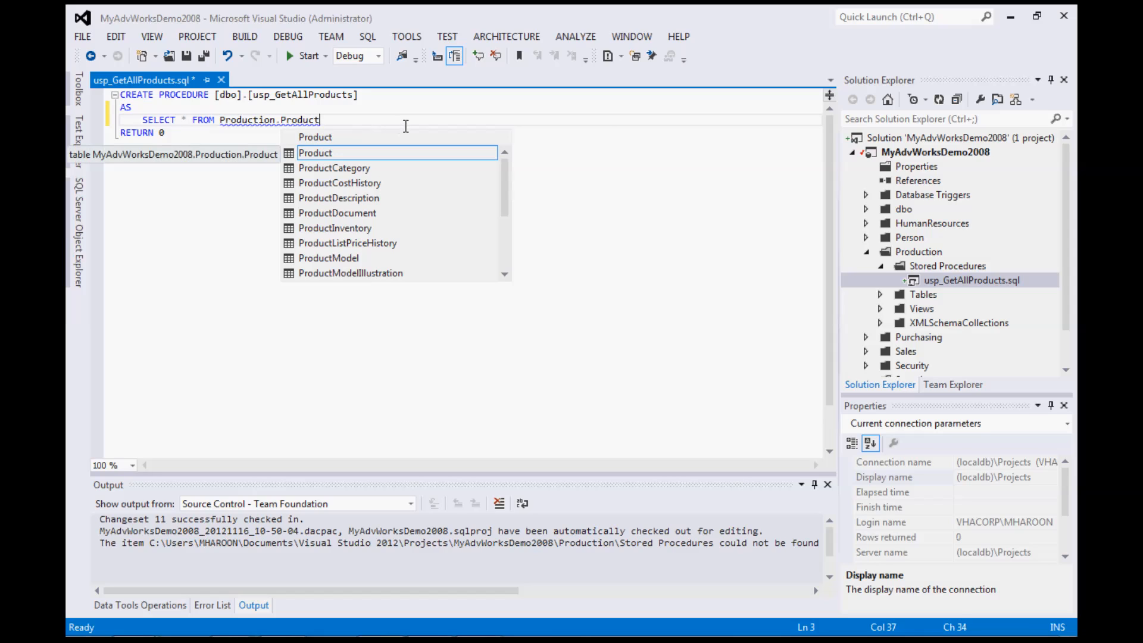
click(611, 136)
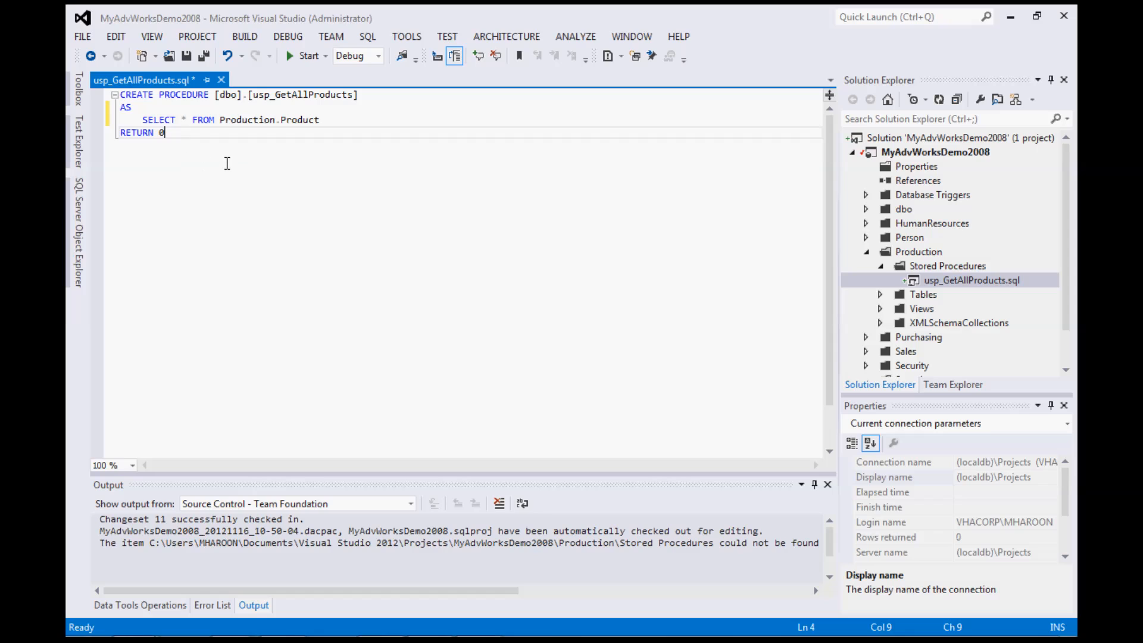
right_click(183, 122)
mouse_move(201, 134)
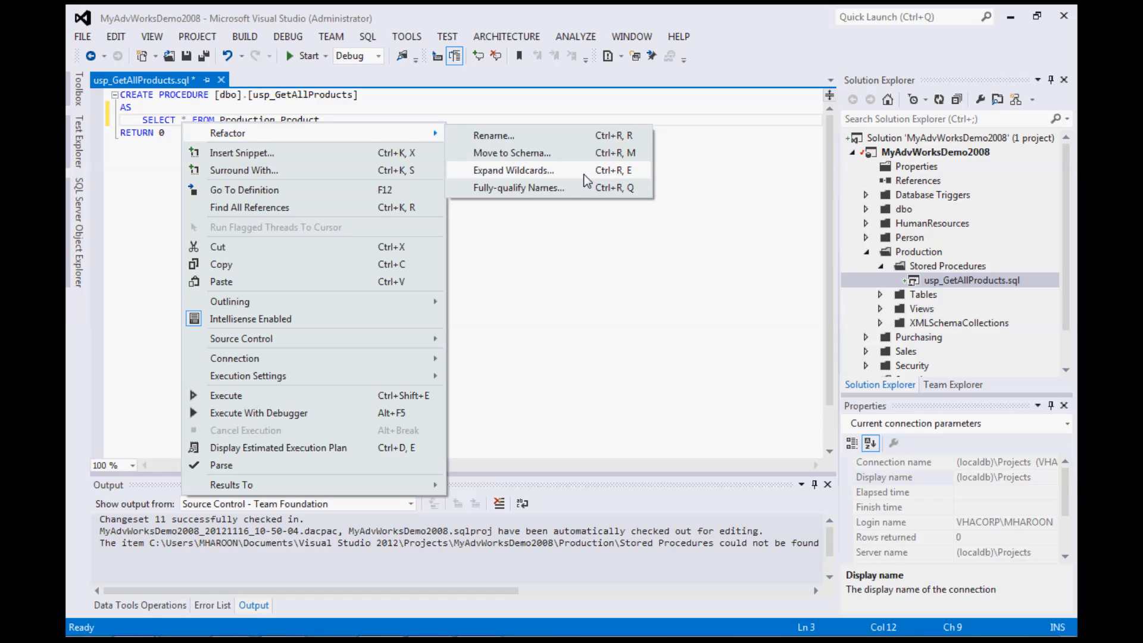
click(607, 226)
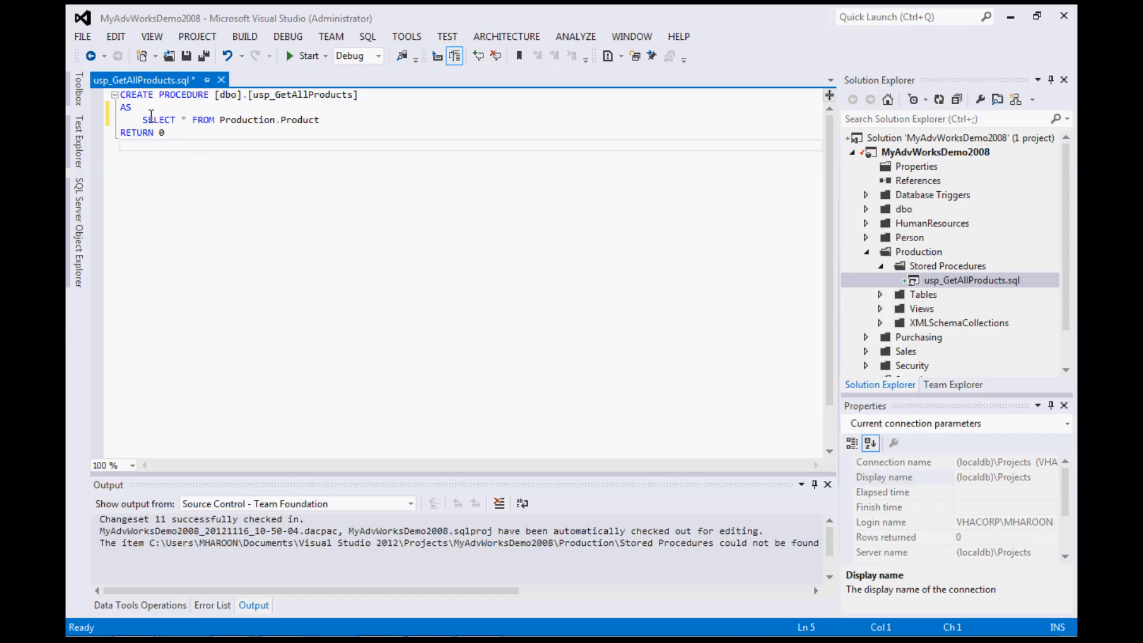
- Refactor the SELECT statement with Expand Wildcards, previewing and applying the replacement of * with the Production.Product column names
drag(141, 120, 336, 121)
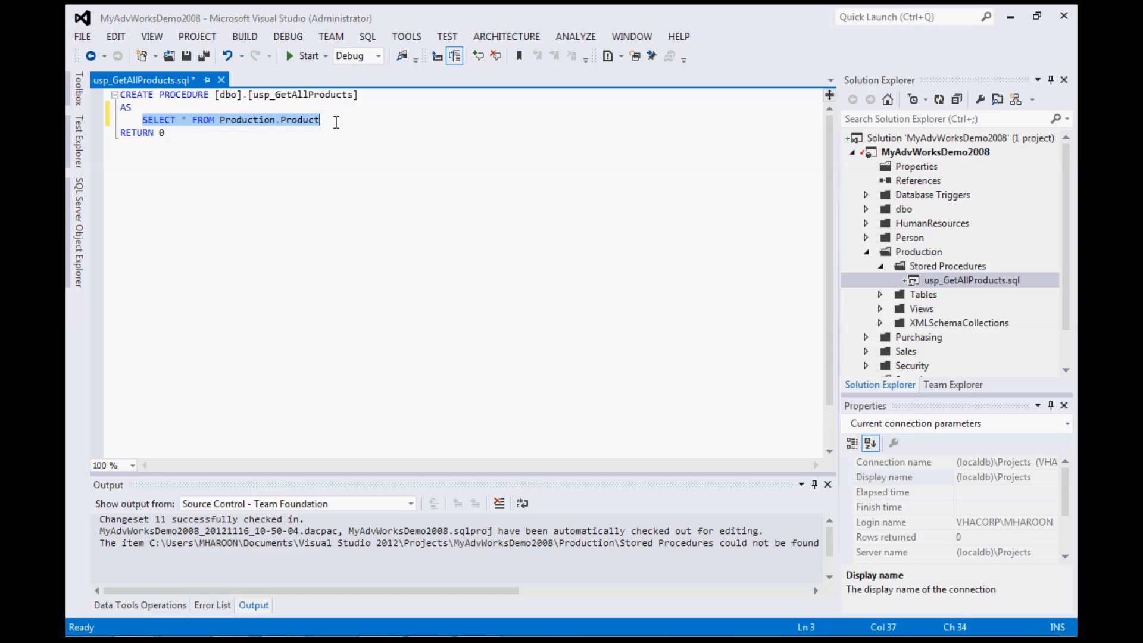
right_click(201, 116)
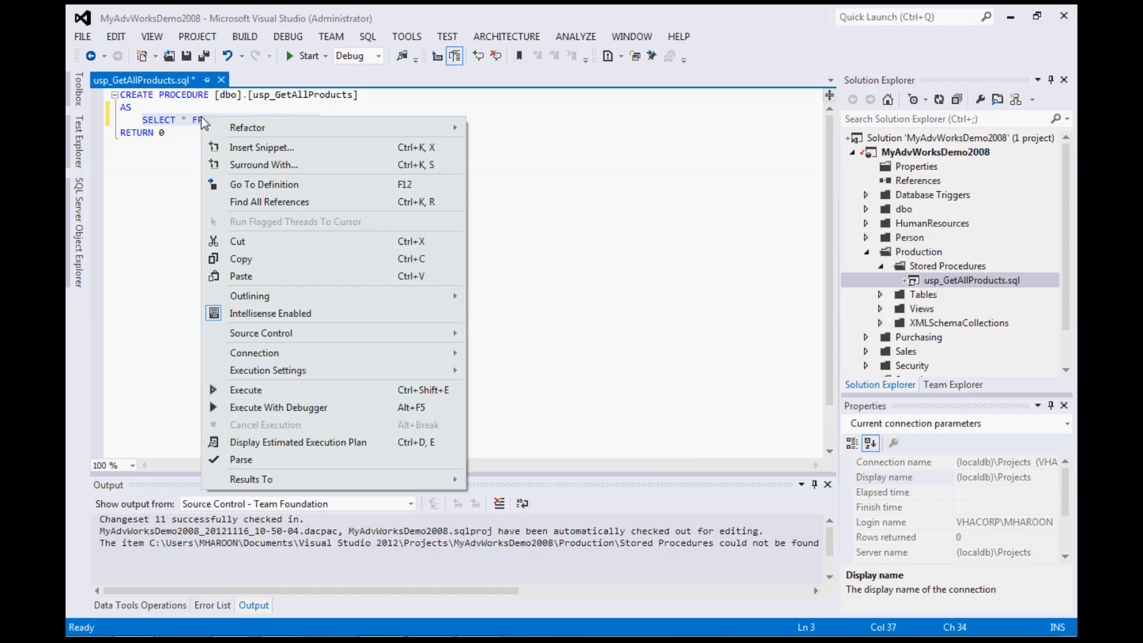
mouse_move(248, 127)
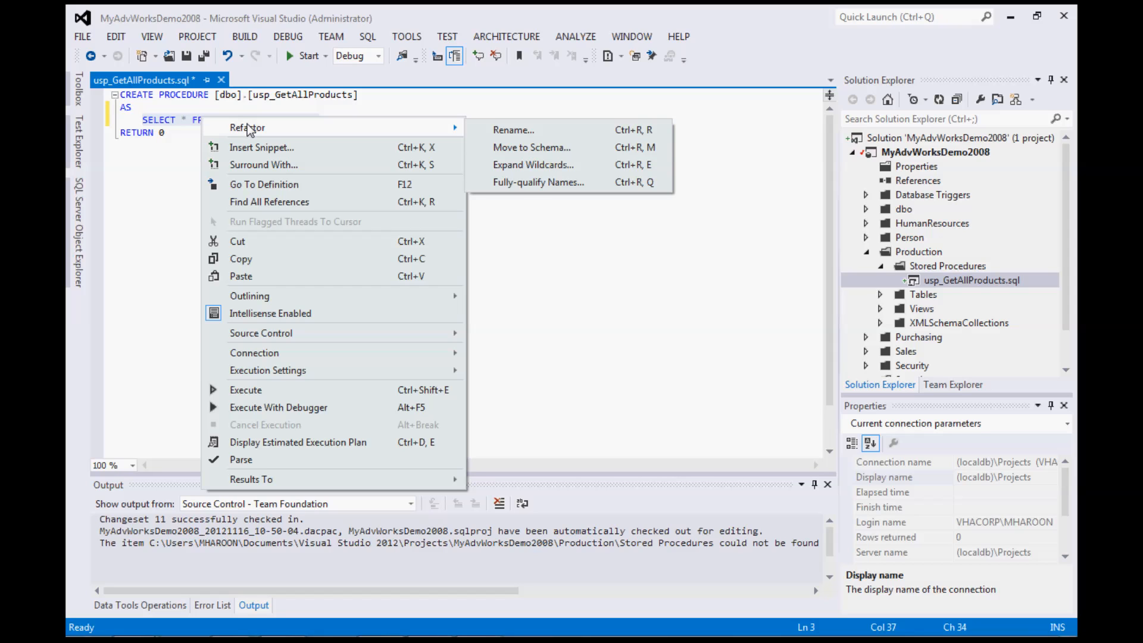
click(533, 167)
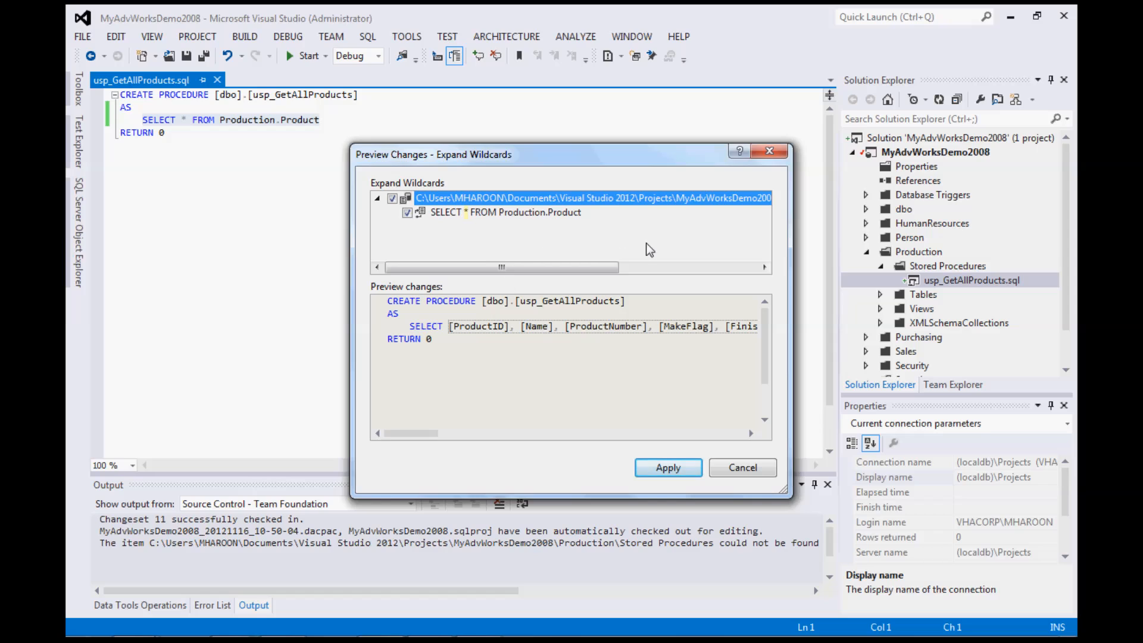
mouse_move(405, 435)
mouse_down()
mouse_move(592, 427)
mouse_move(394, 438)
mouse_up()
click(670, 467)
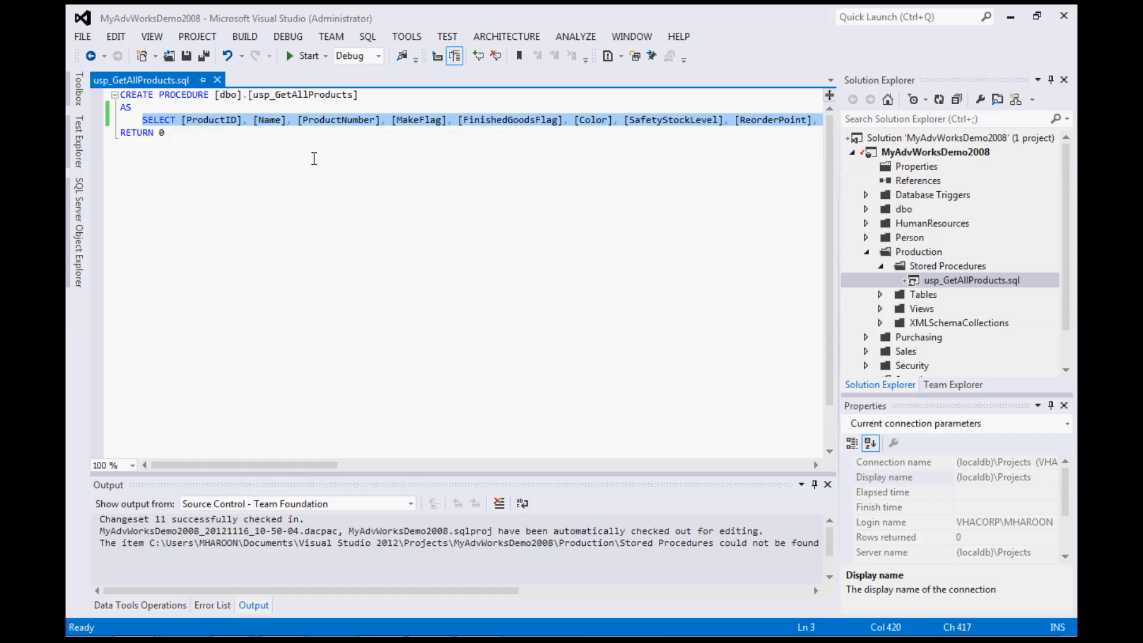
click(312, 133)
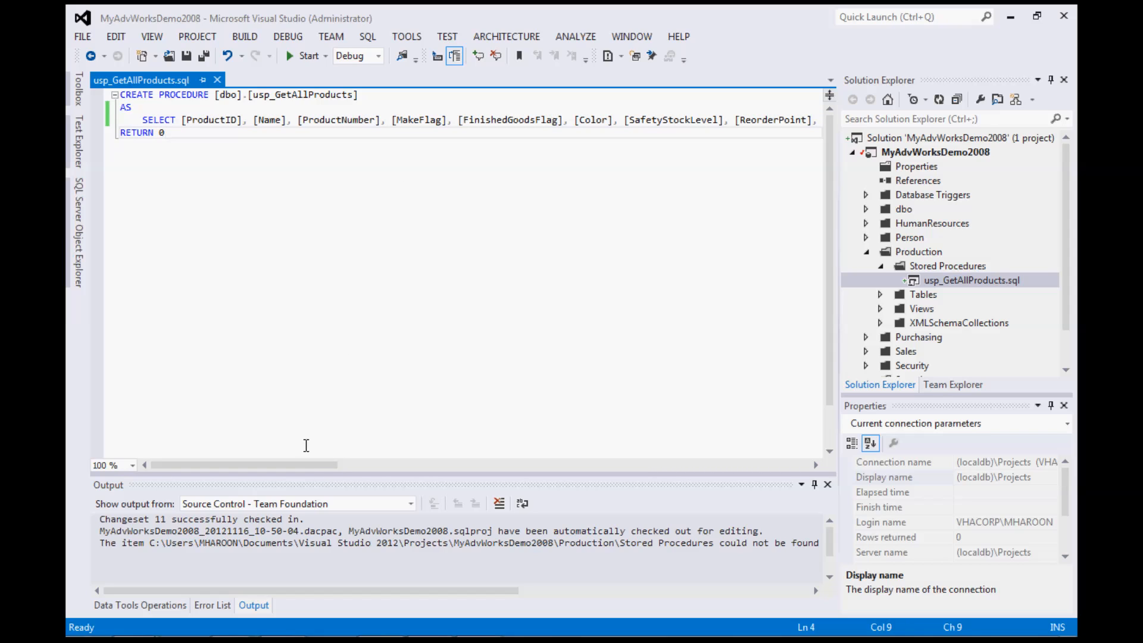
- Look over the expanded column list, then save and close usp_GetAllProducts.sql
drag(304, 462, 269, 481)
click(187, 58)
click(217, 80)
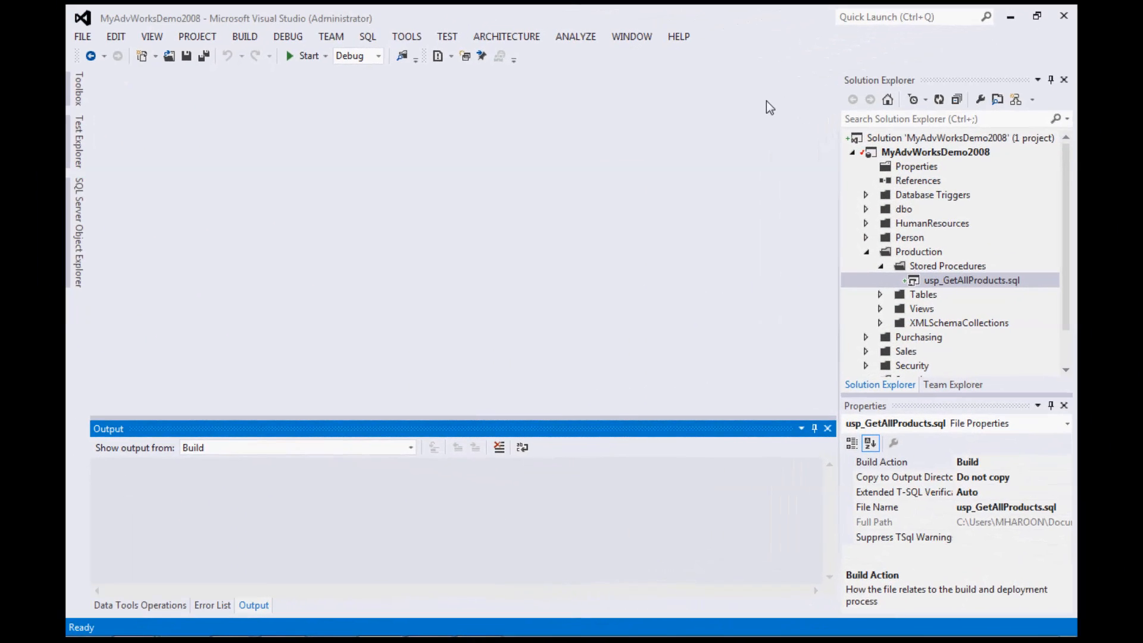
- Build the MyAdvWorksDemo2008 solution and enlarge the build output for a brief check
click(245, 36)
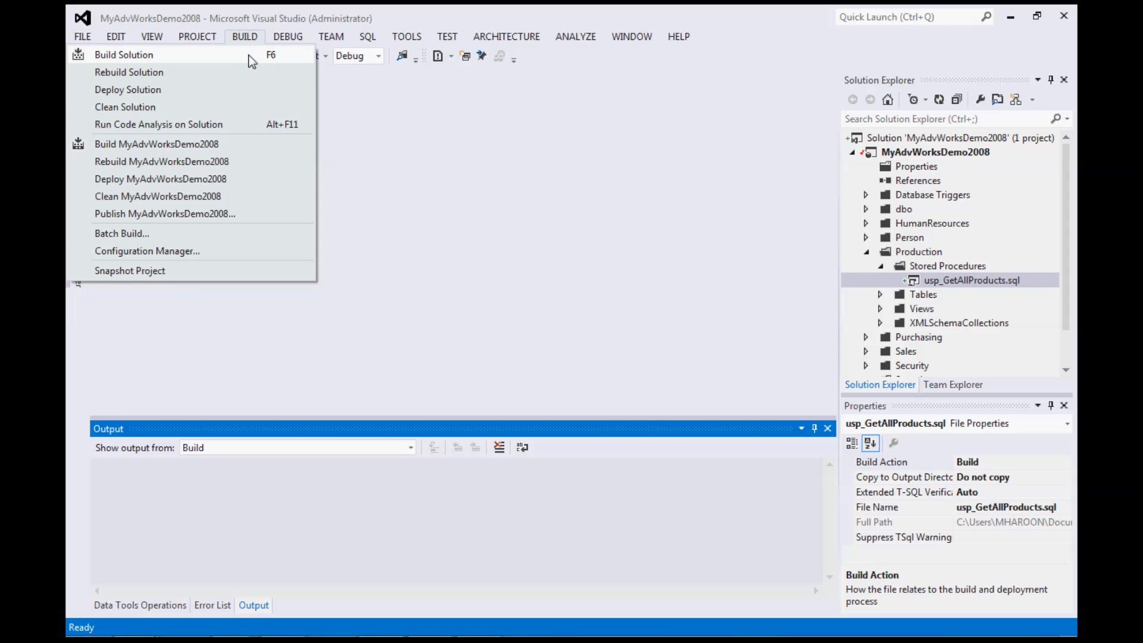
click(248, 54)
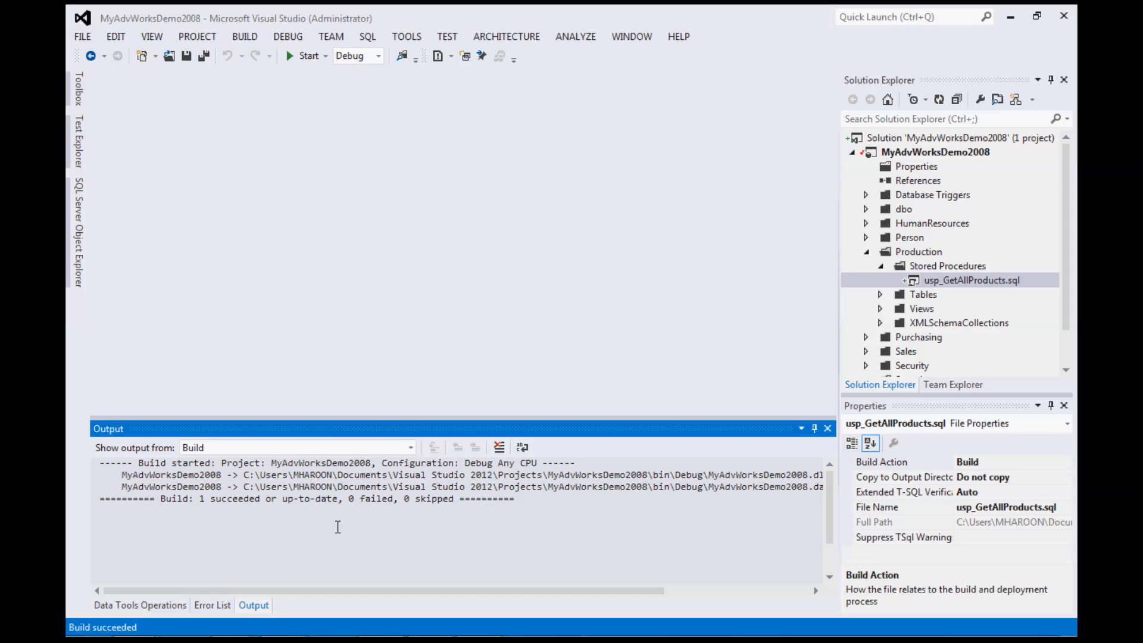
drag(378, 421, 409, 306)
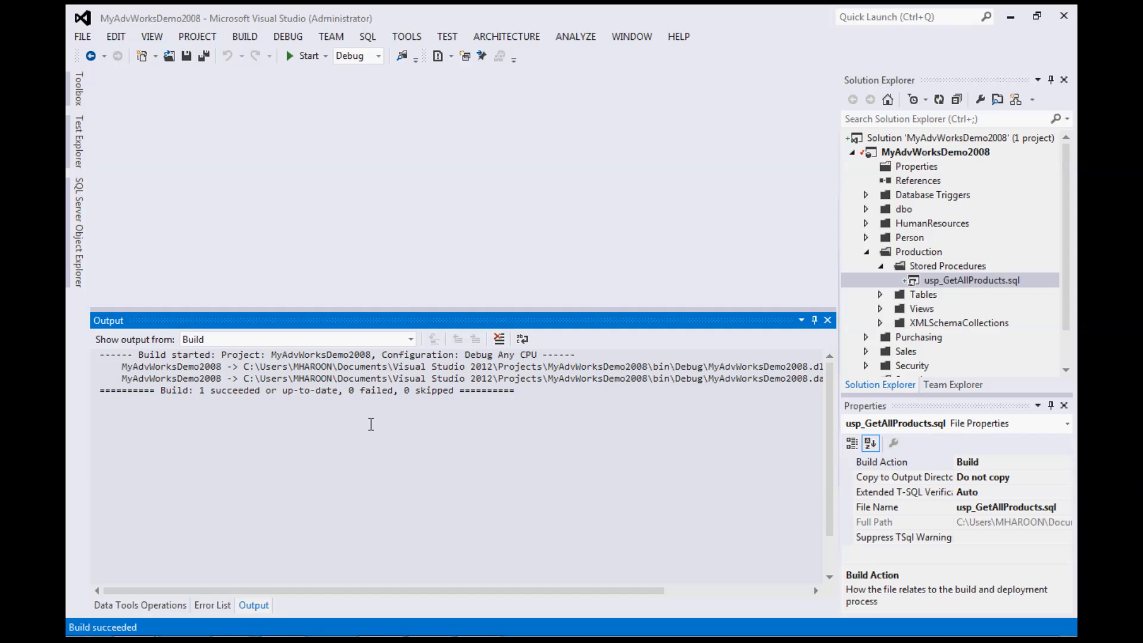
drag(531, 307, 527, 394)
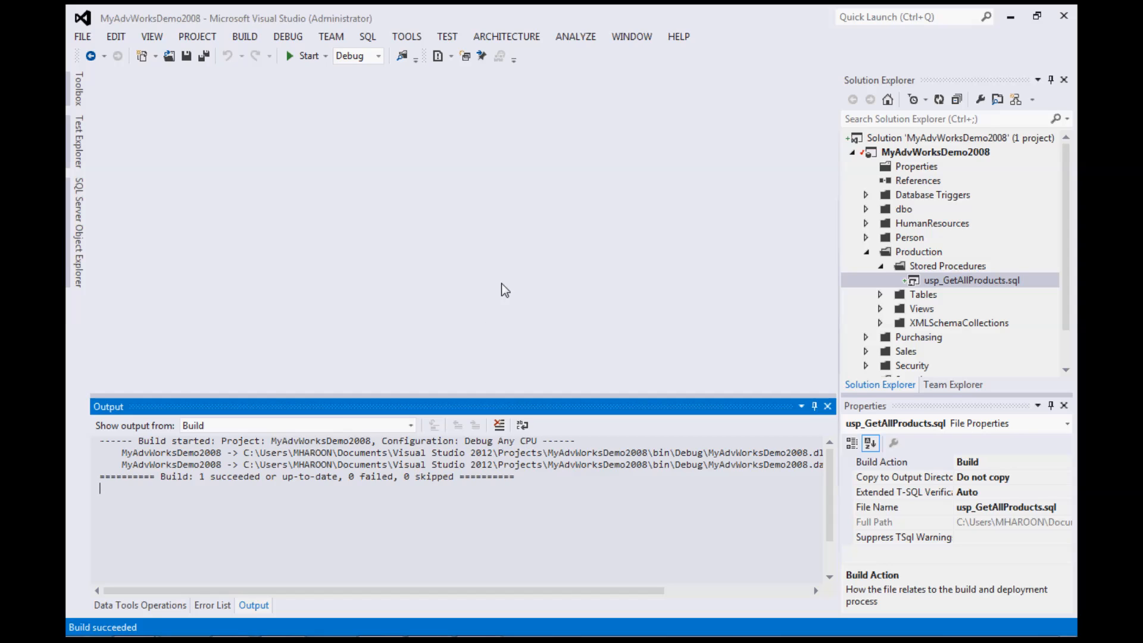
- Start debugging the MyAdvWorksDemo2008 project to deploy it to the local database, and check the deploy summary in the output
click(294, 54)
click(293, 77)
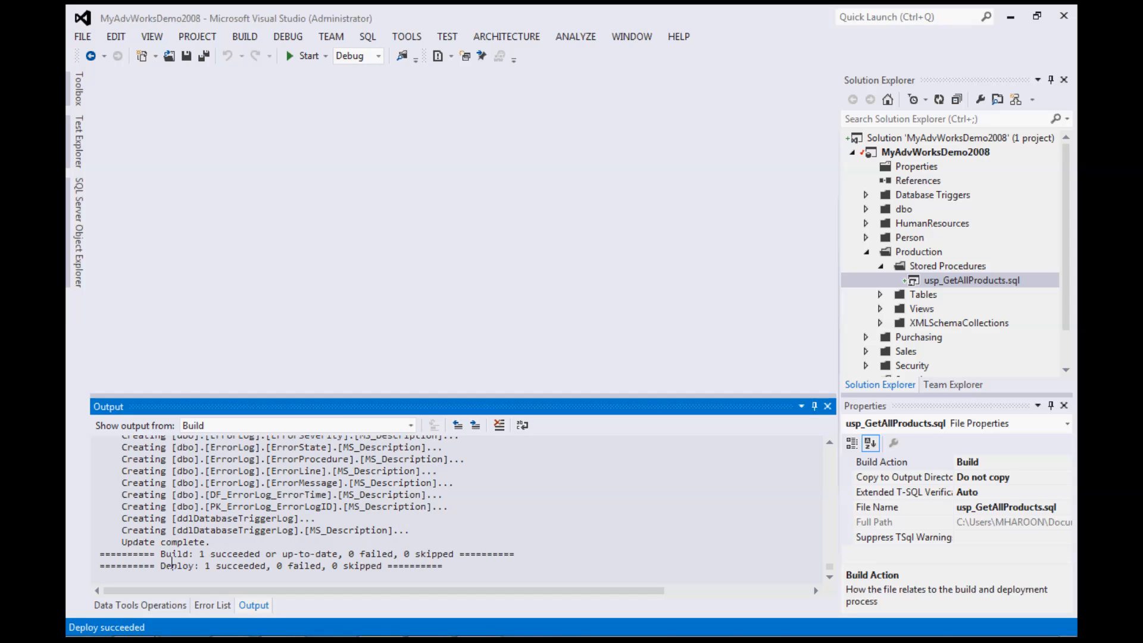
drag(160, 564, 387, 567)
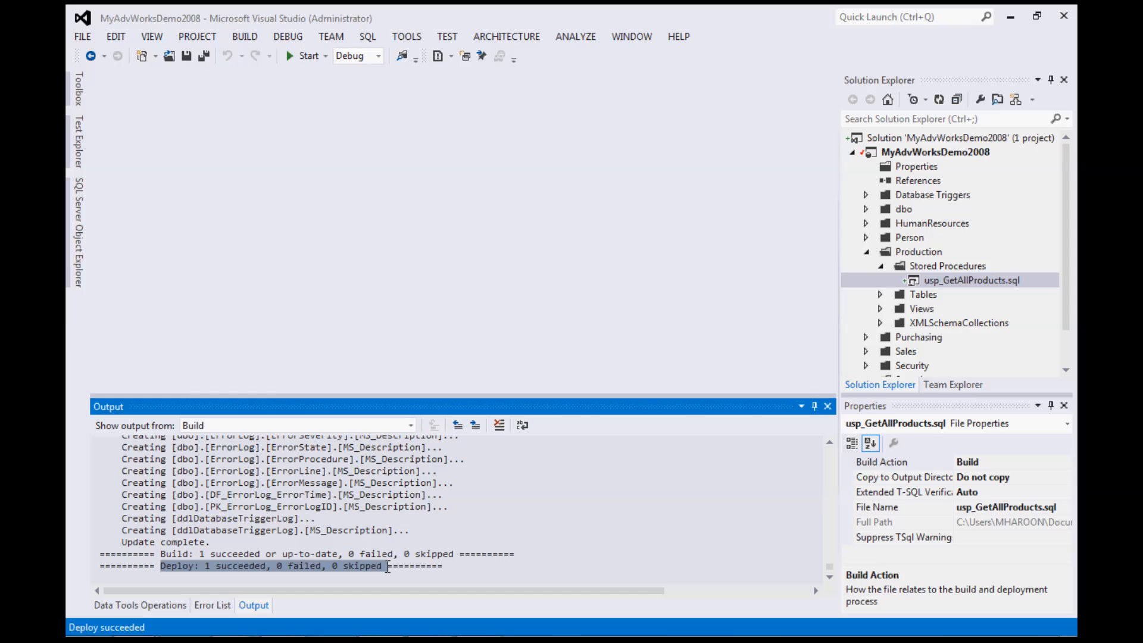
- Expand the (localdb)\Projects server in SQL Server Object Explorer and refresh its Databases folder
click(78, 249)
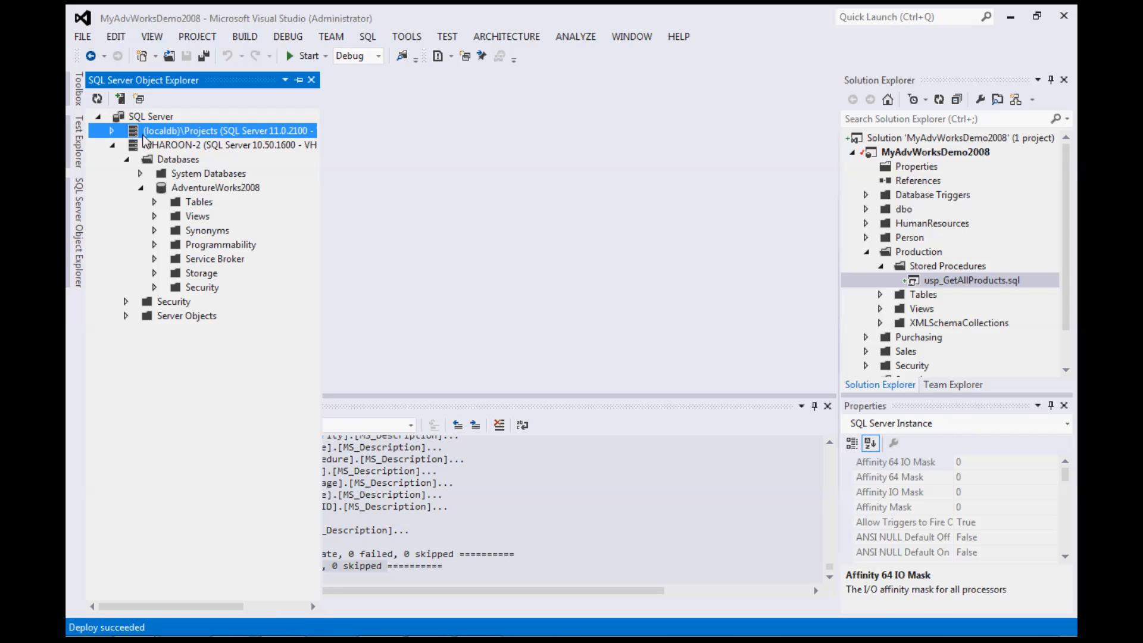
click(115, 131)
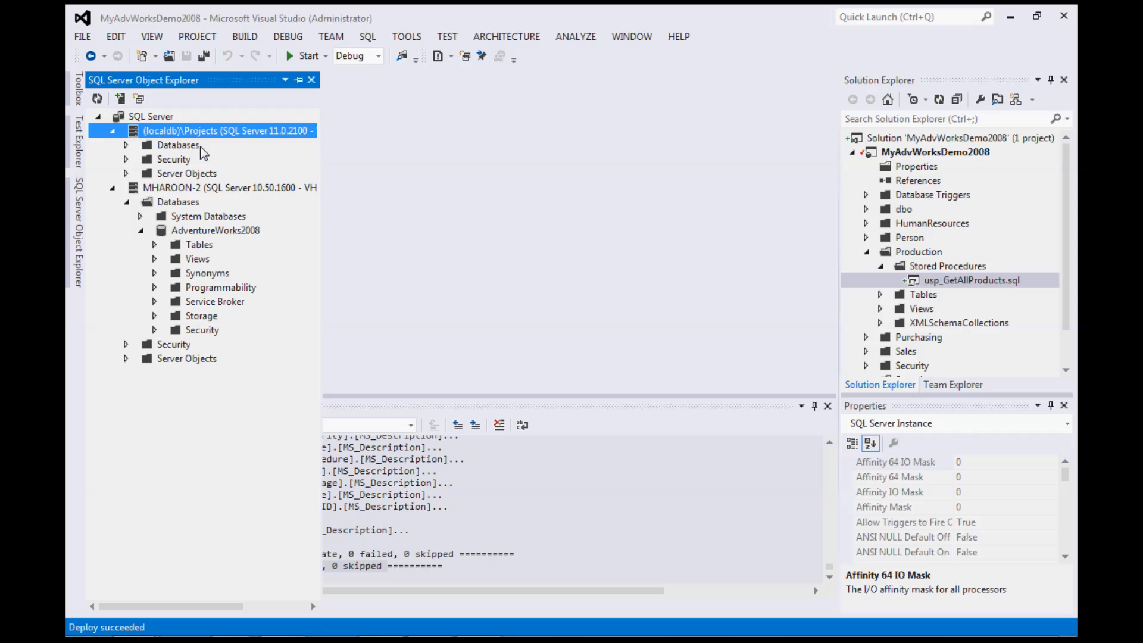
click(127, 146)
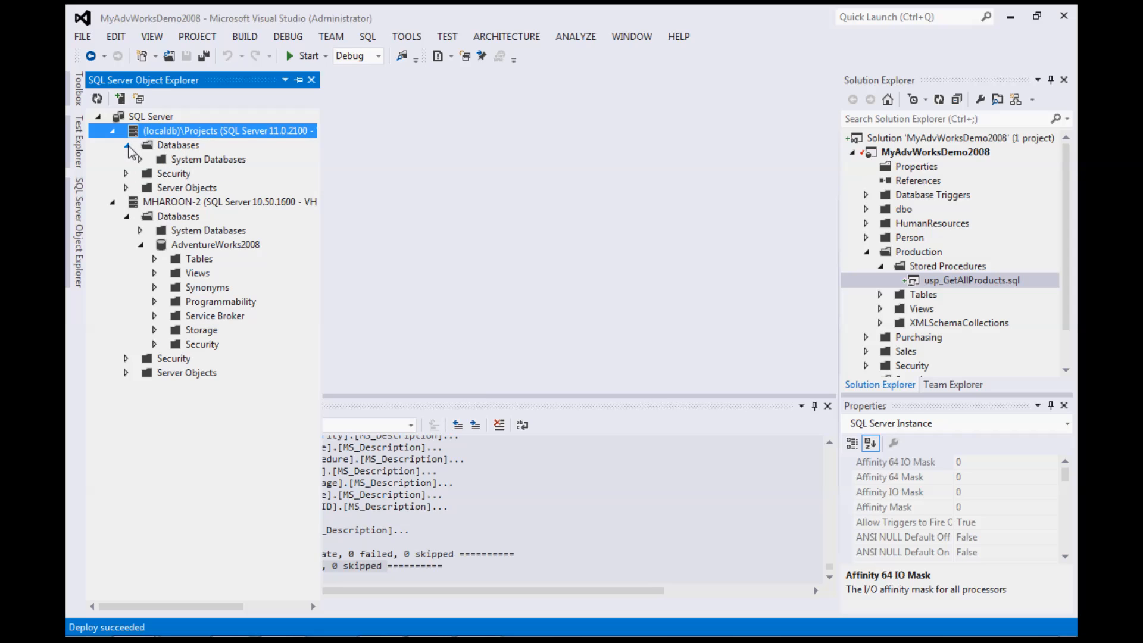
right_click(165, 146)
click(210, 174)
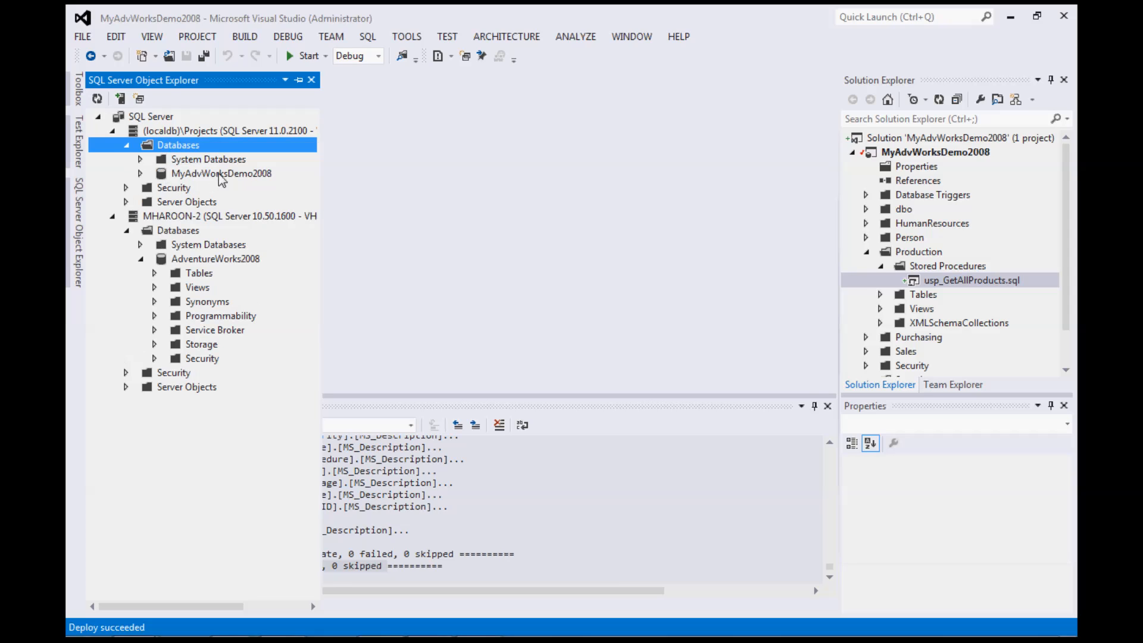
- Examine the tables and stored procedures of the MyAdvWorksDemo2008 database deployed on (localdb)\Projects
click(142, 173)
click(154, 188)
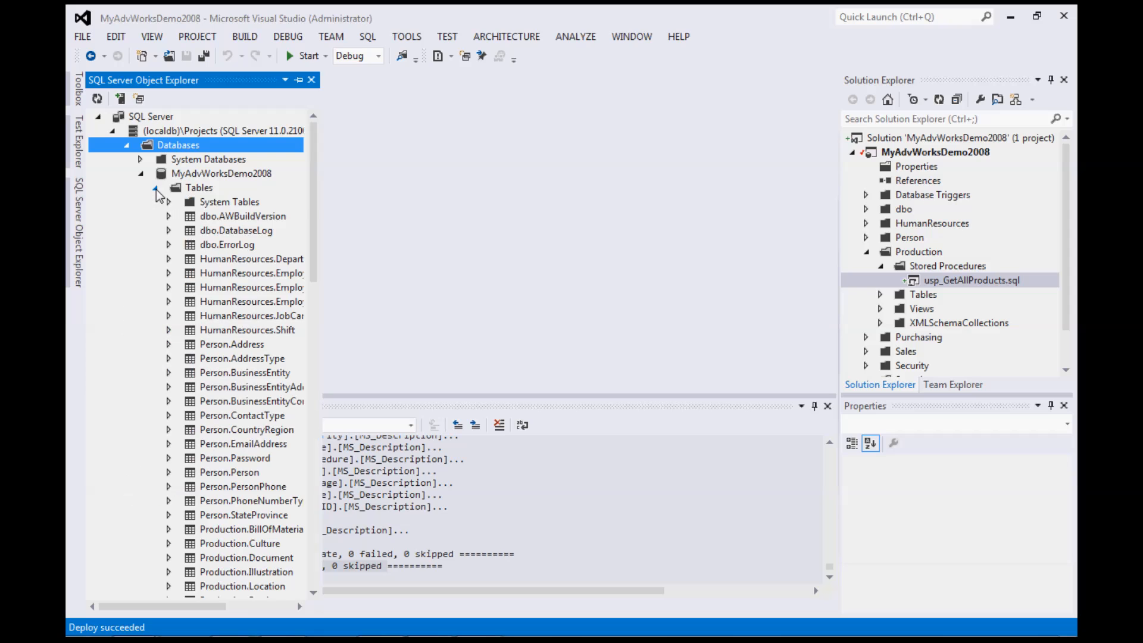
click(155, 189)
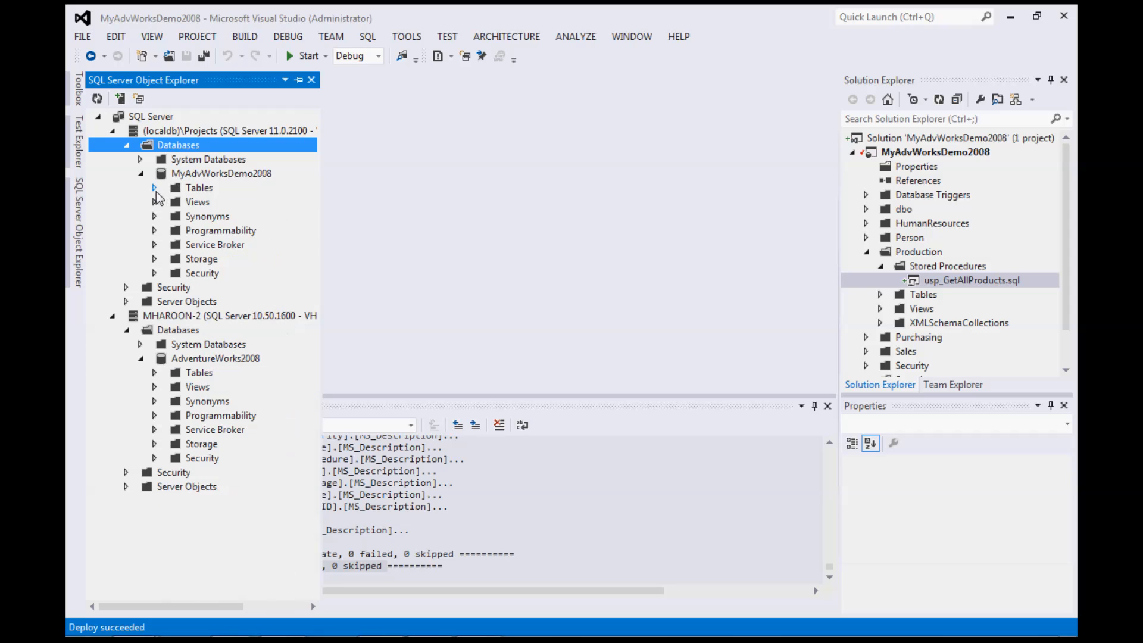
double_click(203, 236)
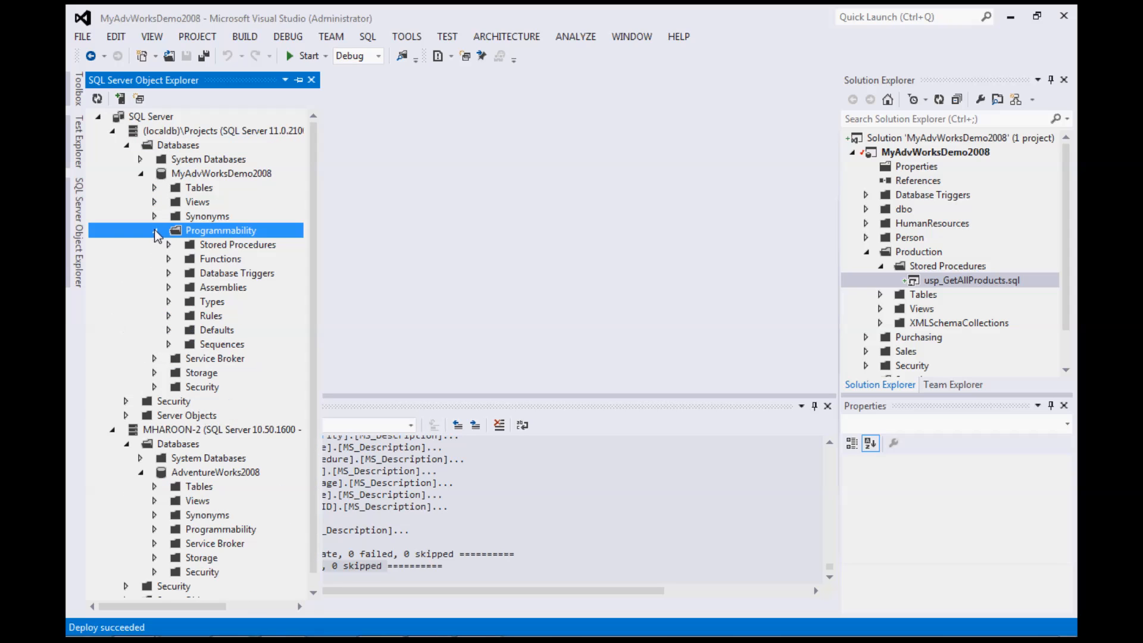
click(168, 245)
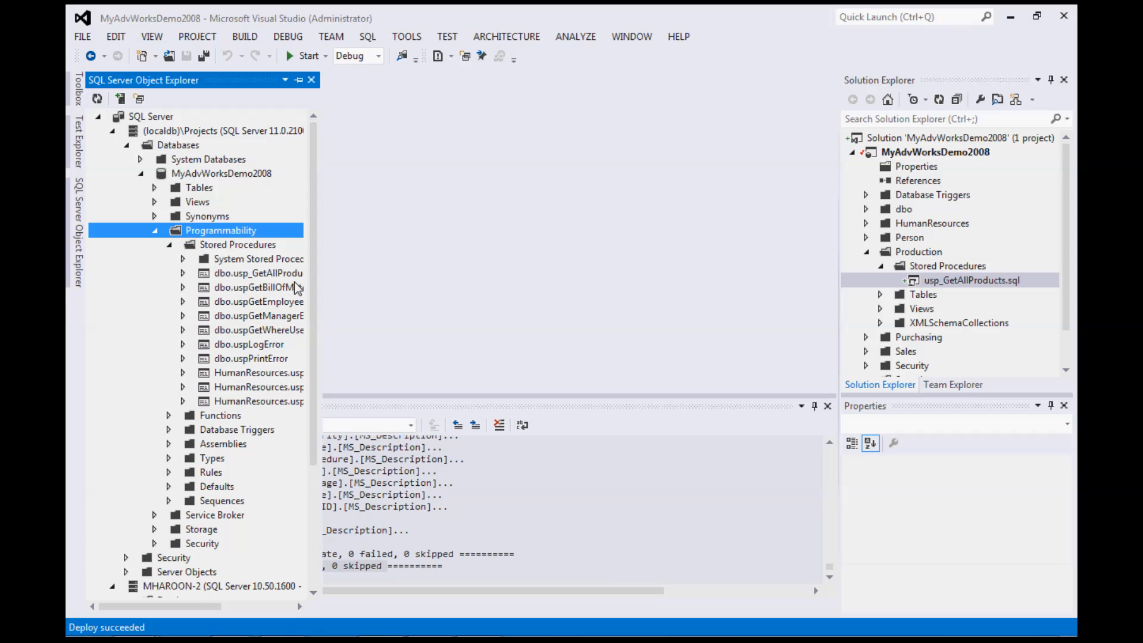
- Open the deployed dbo.usp_GetAllProducts procedure, look over its code, and close it
click(286, 277)
double_click(286, 279)
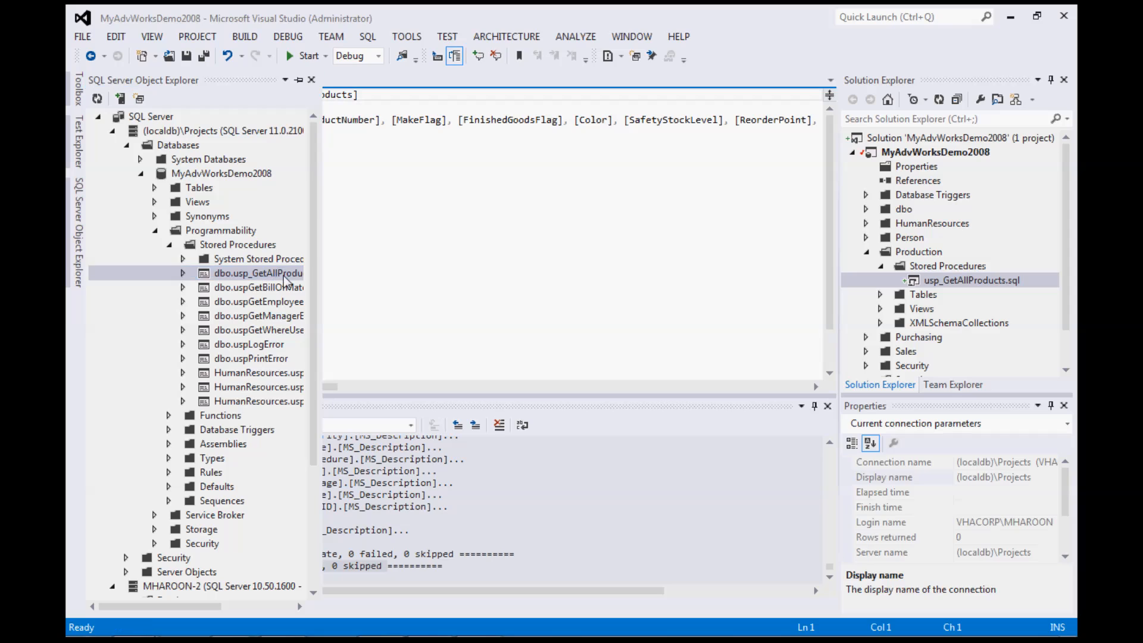
click(455, 360)
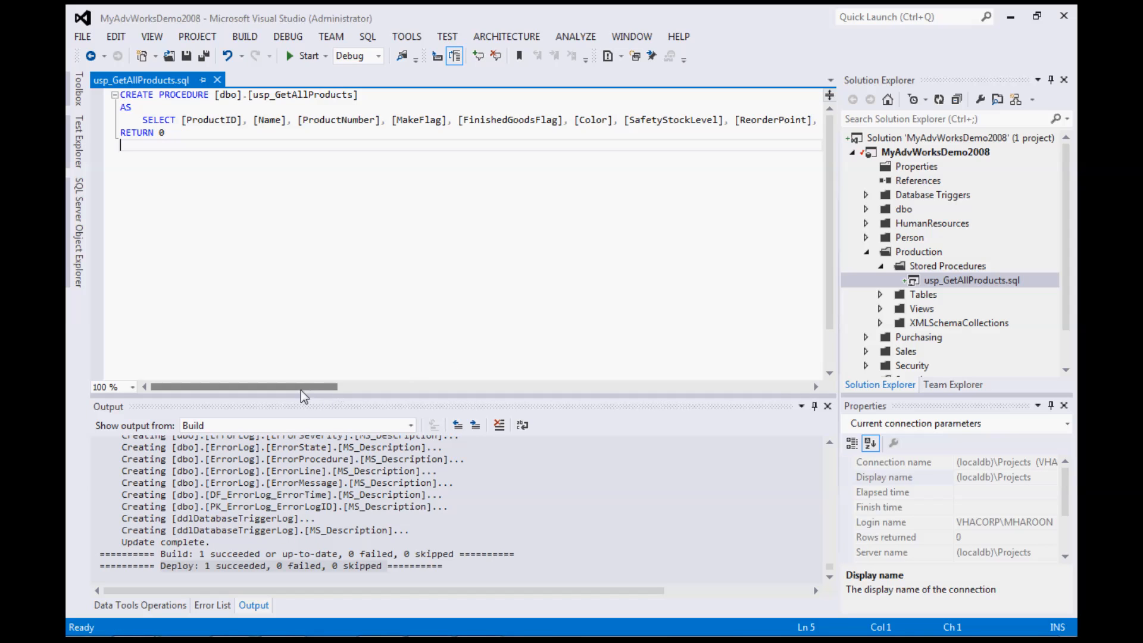
drag(298, 388, 274, 402)
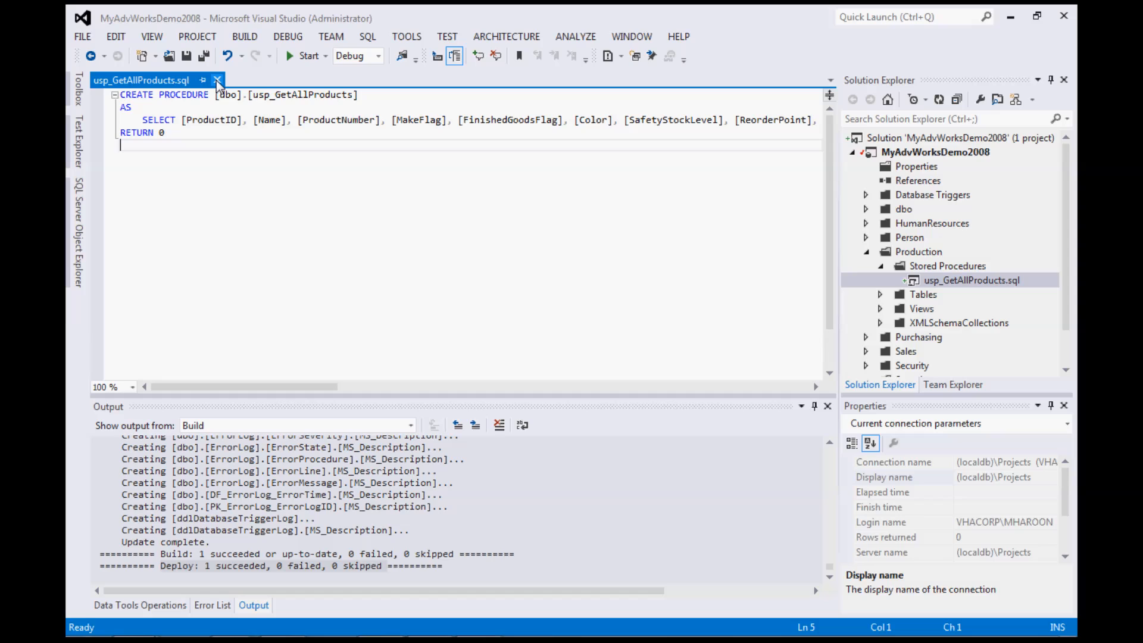
click(217, 80)
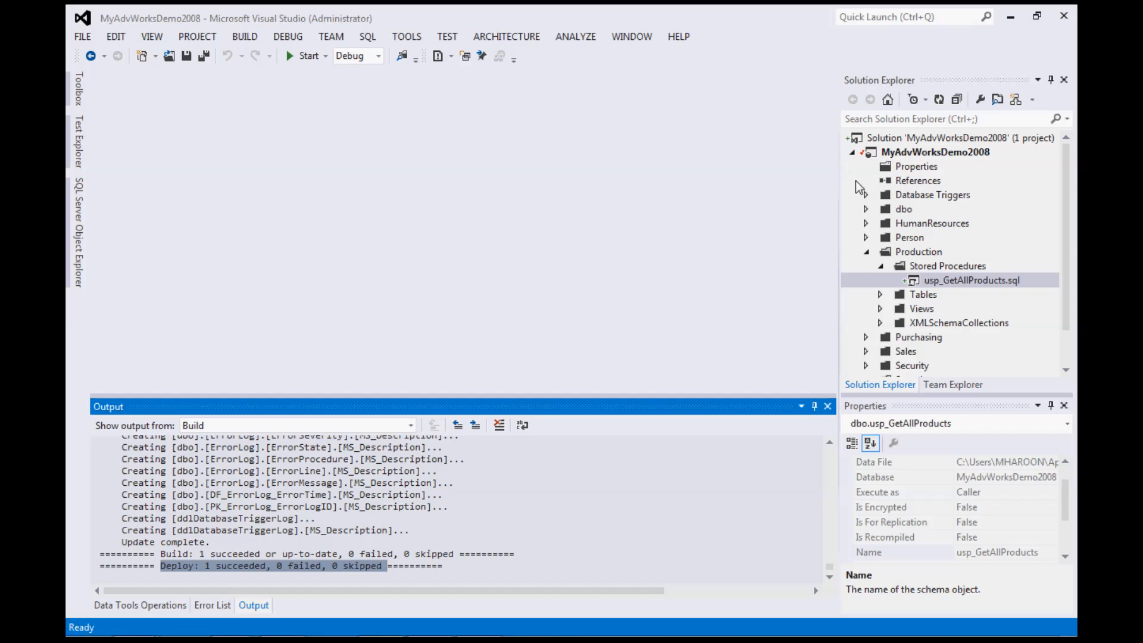
- Start publishing the MyAdvWorksDemo2008 project and set the target connection to the AdventureWorks2008 database on server (local)
drag(1070, 204, 1078, 173)
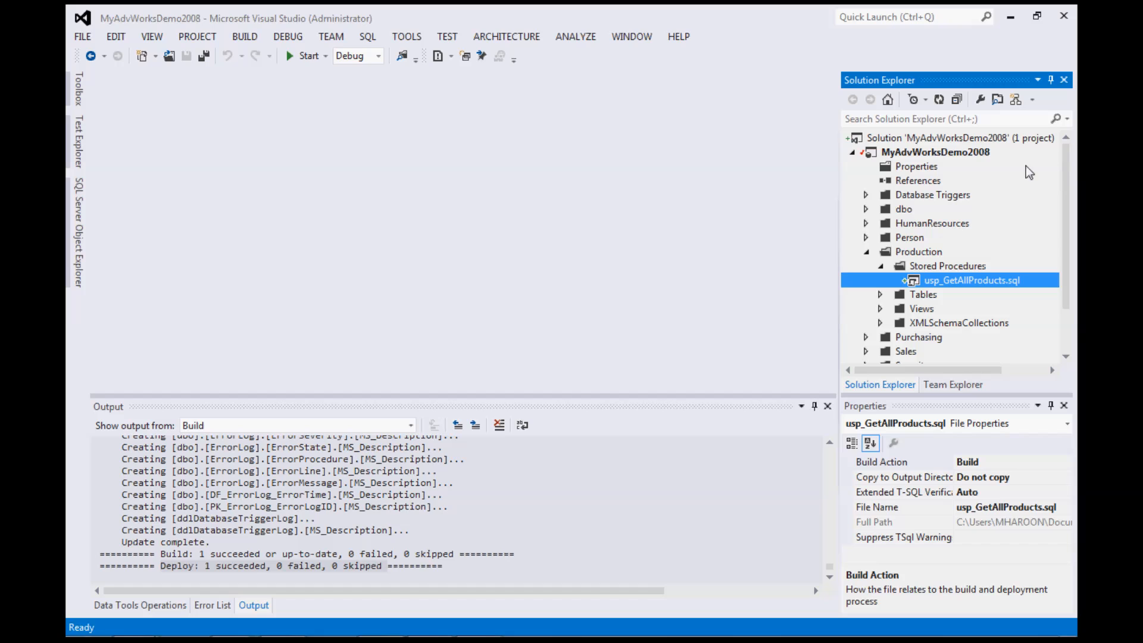
click(984, 156)
right_click(984, 156)
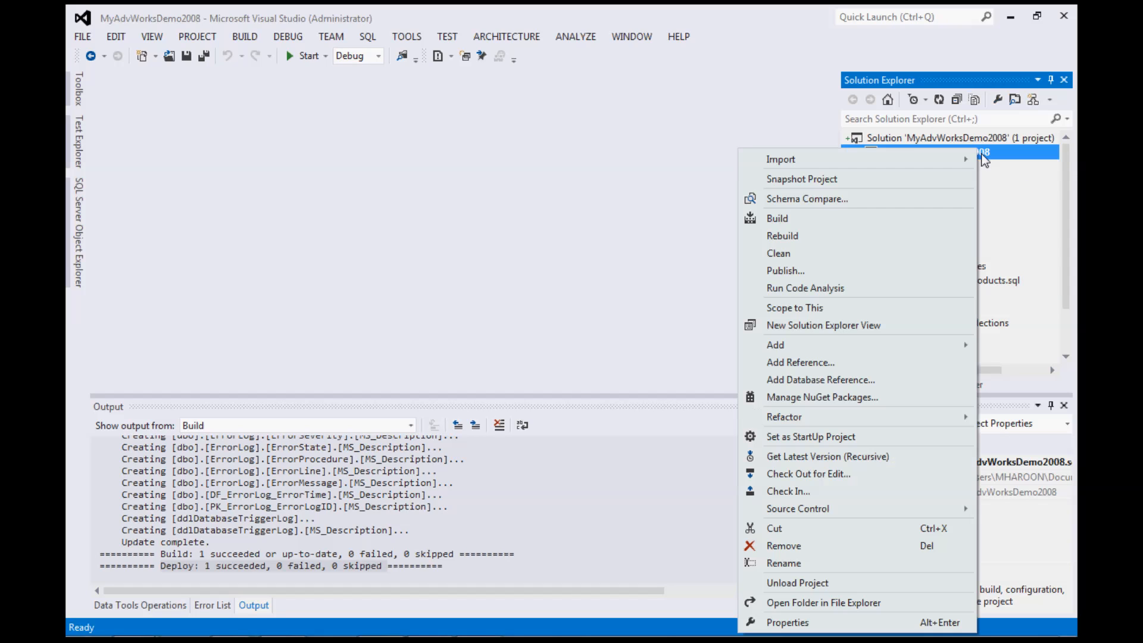
click(883, 272)
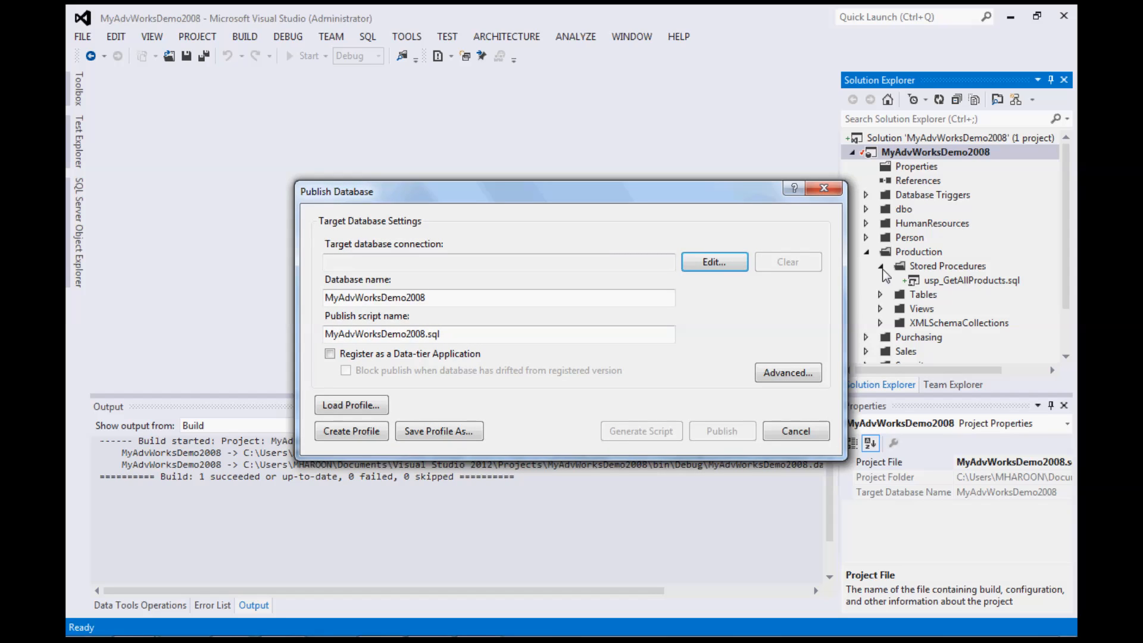
click(718, 264)
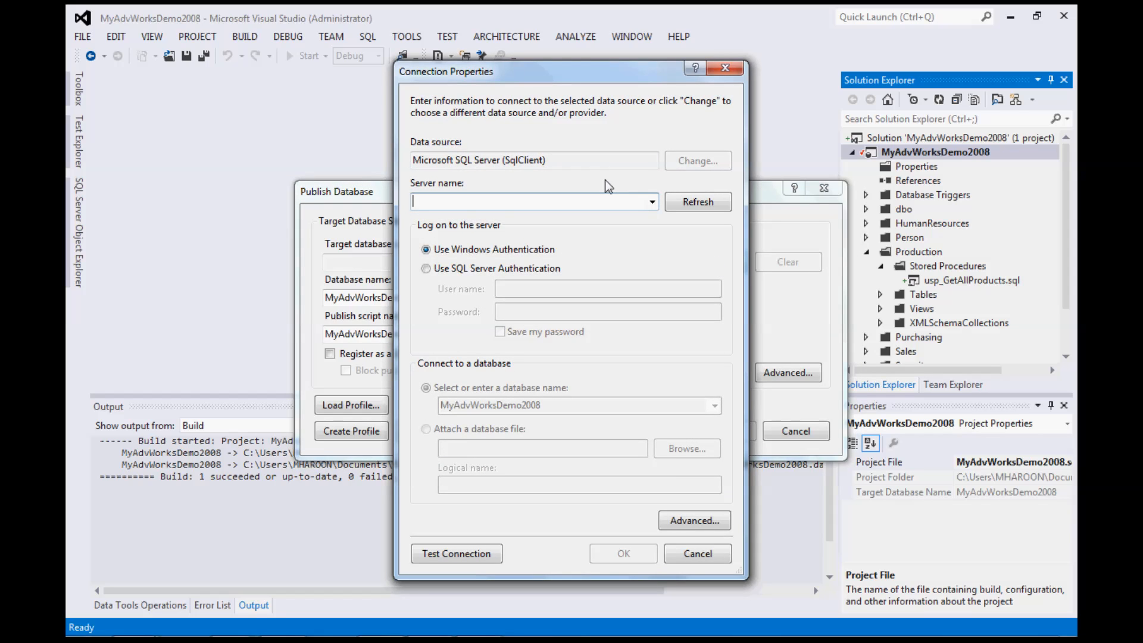
text((local))
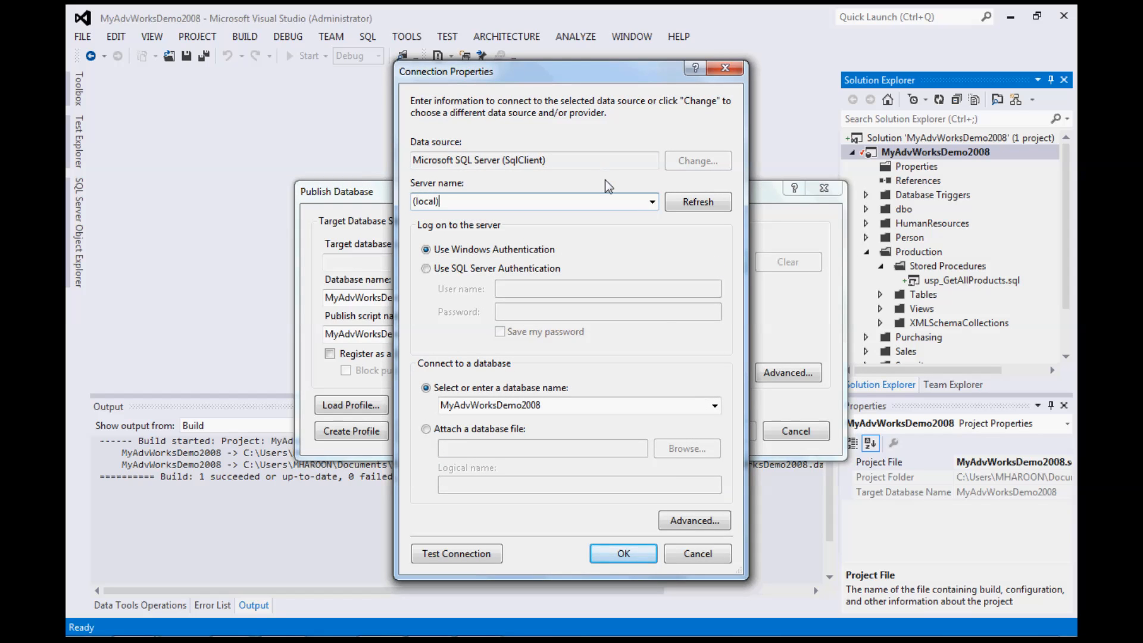
click(718, 409)
click(705, 419)
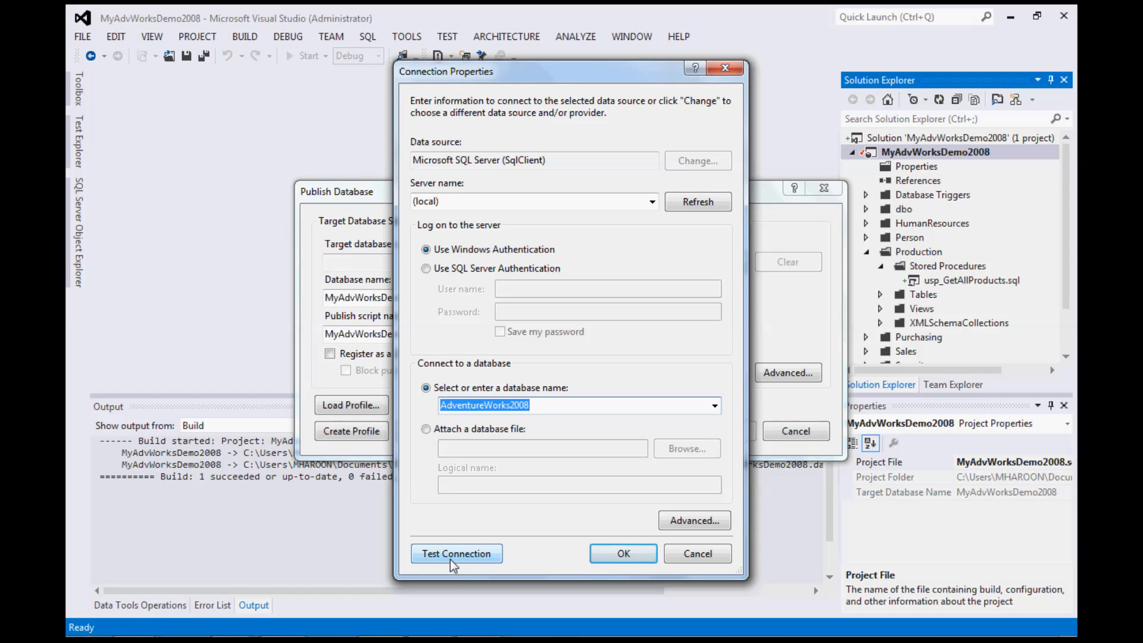
click(634, 553)
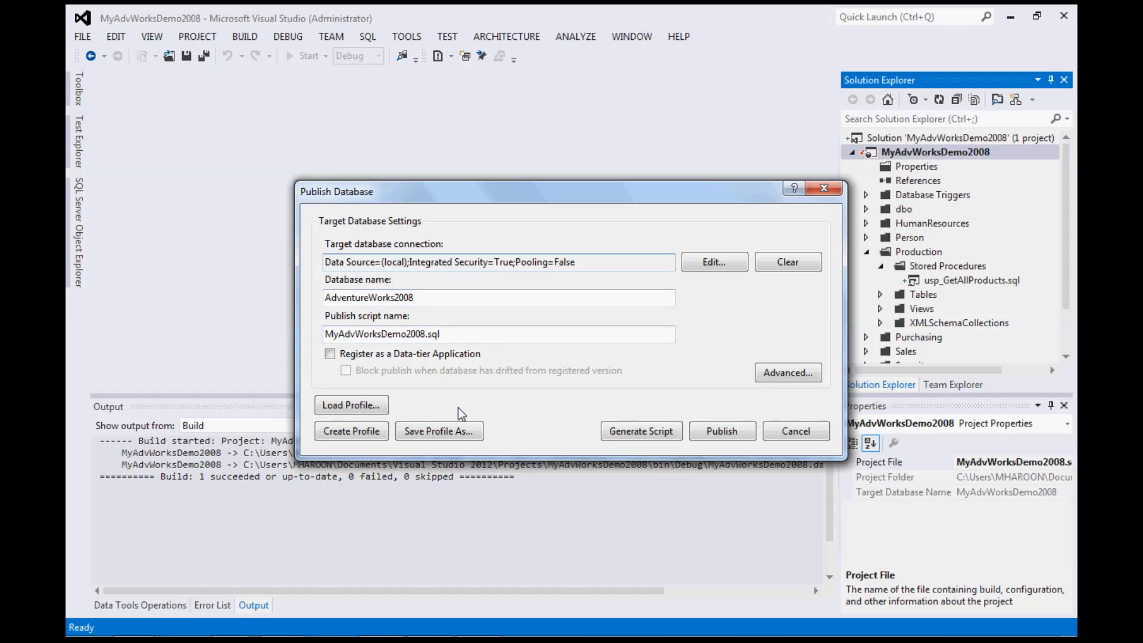
- Save the publish settings as a profile named LocalAdventureWorks2008.publish.xml in the project folder
click(456, 432)
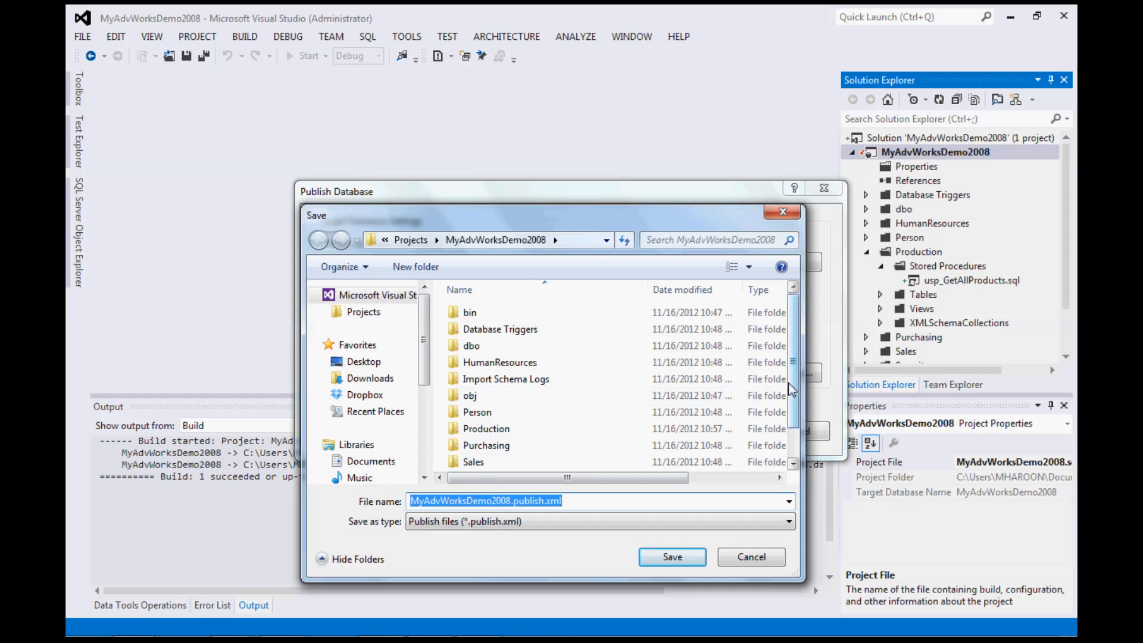
scroll(795, 402, down, 1)
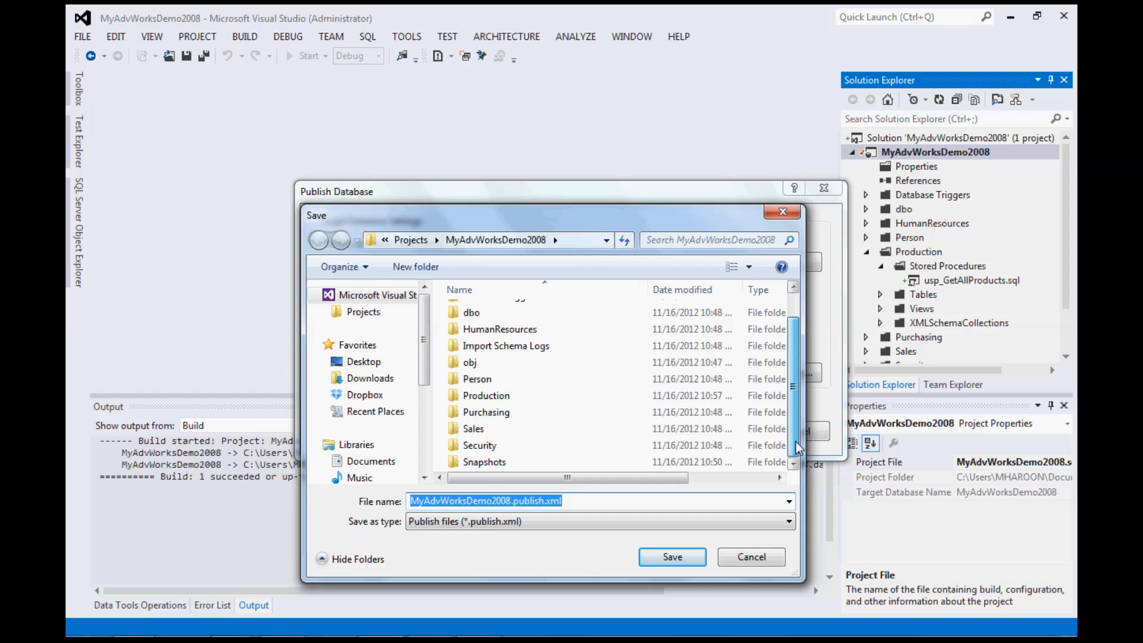
click(511, 502)
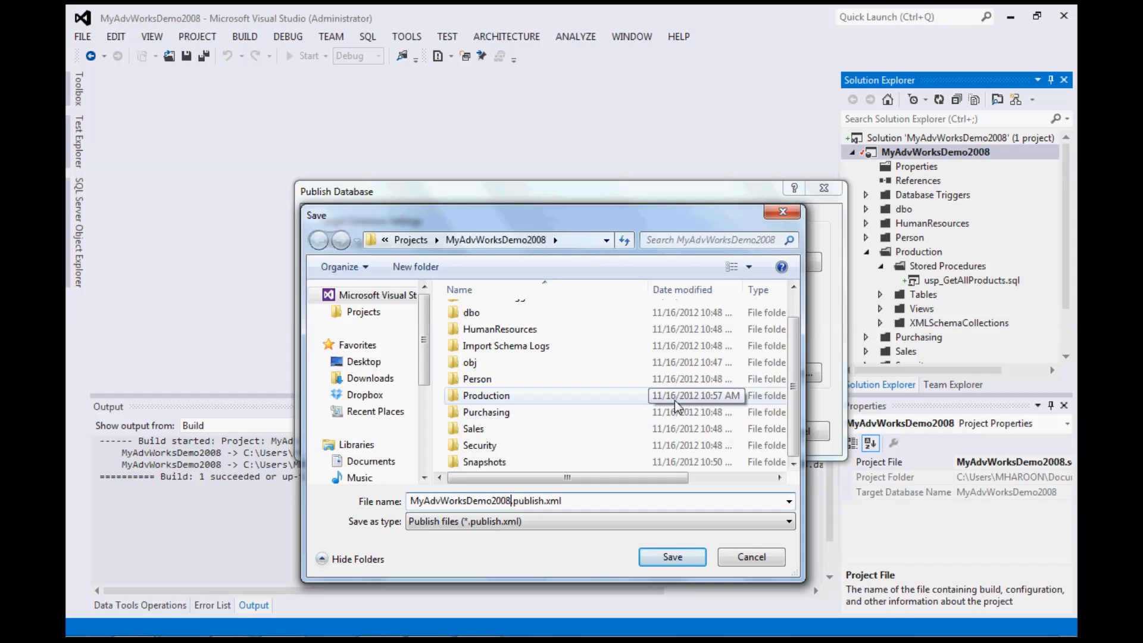
key(shift+Home)
text(LocalA)
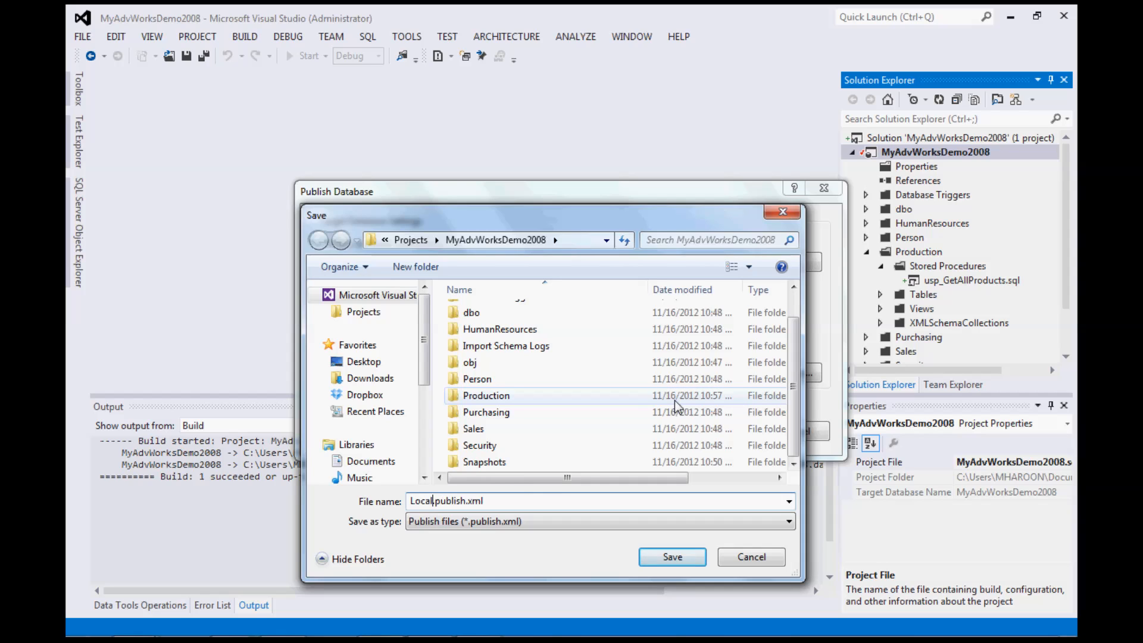
text(dventure)
text(Works2008)
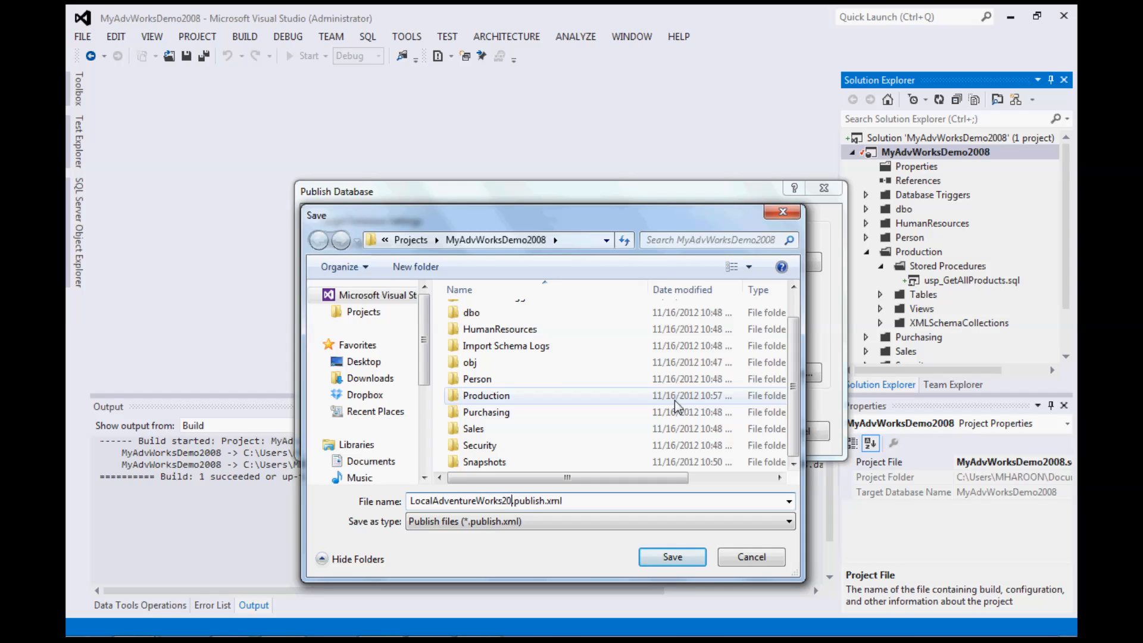
click(669, 558)
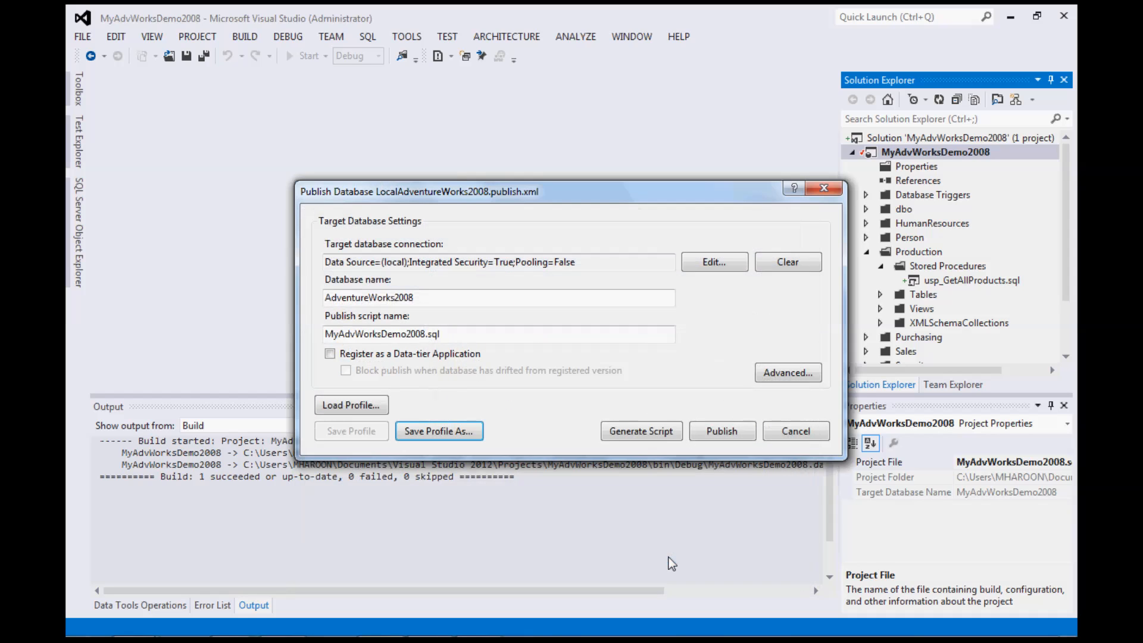
- Generate the publish script for AdventureWorks2008 and examine its setvar variable definitions
click(641, 431)
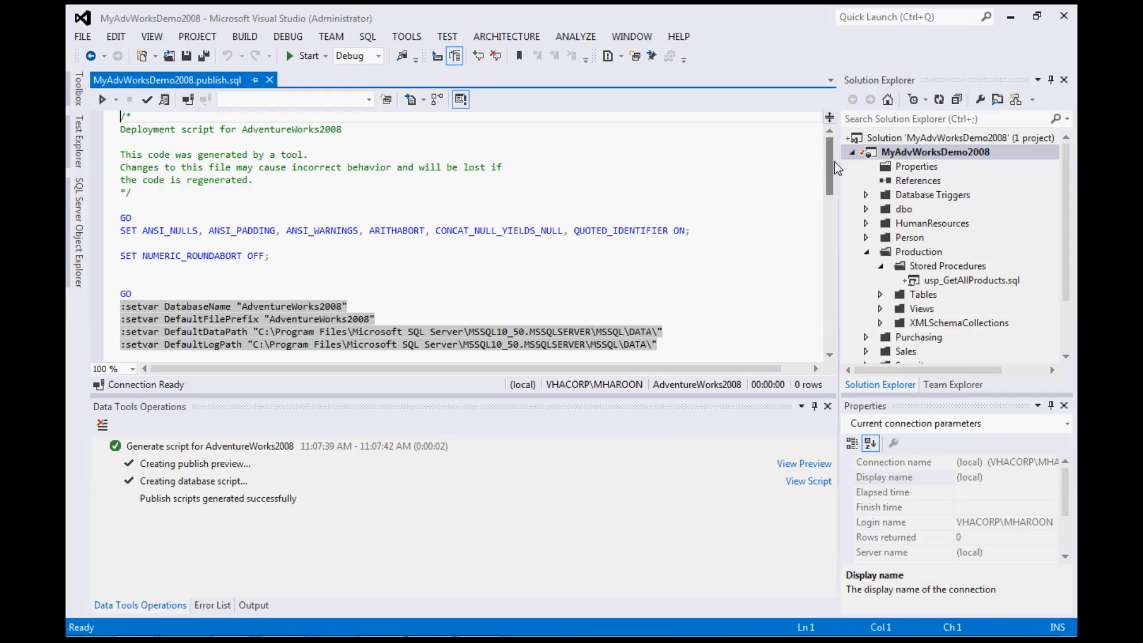
drag(832, 163, 831, 174)
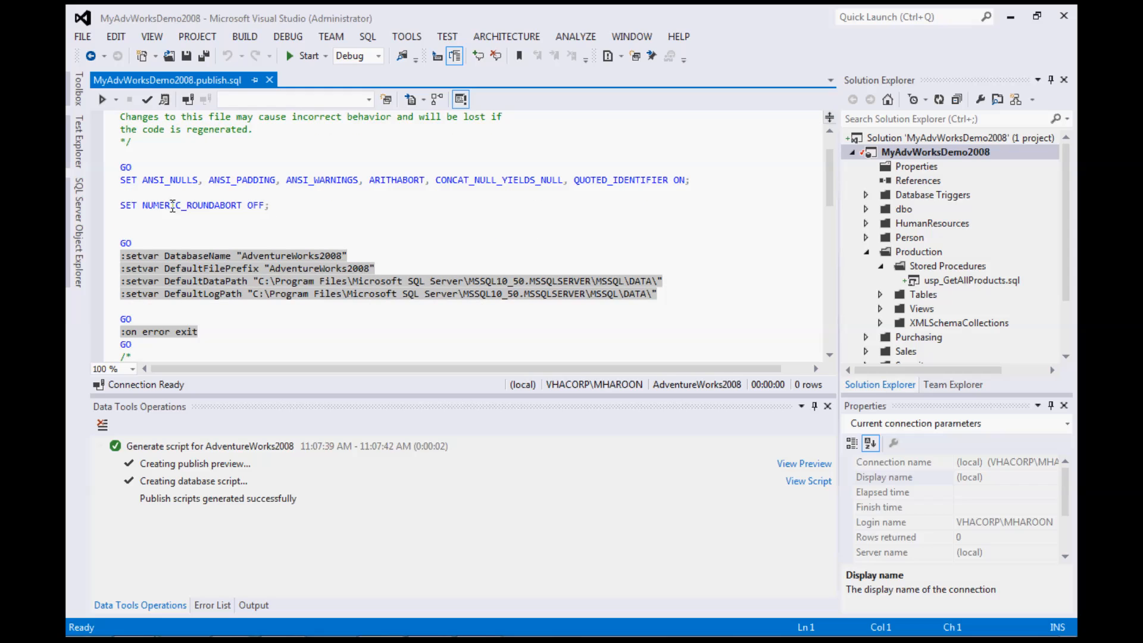
drag(121, 242, 633, 293)
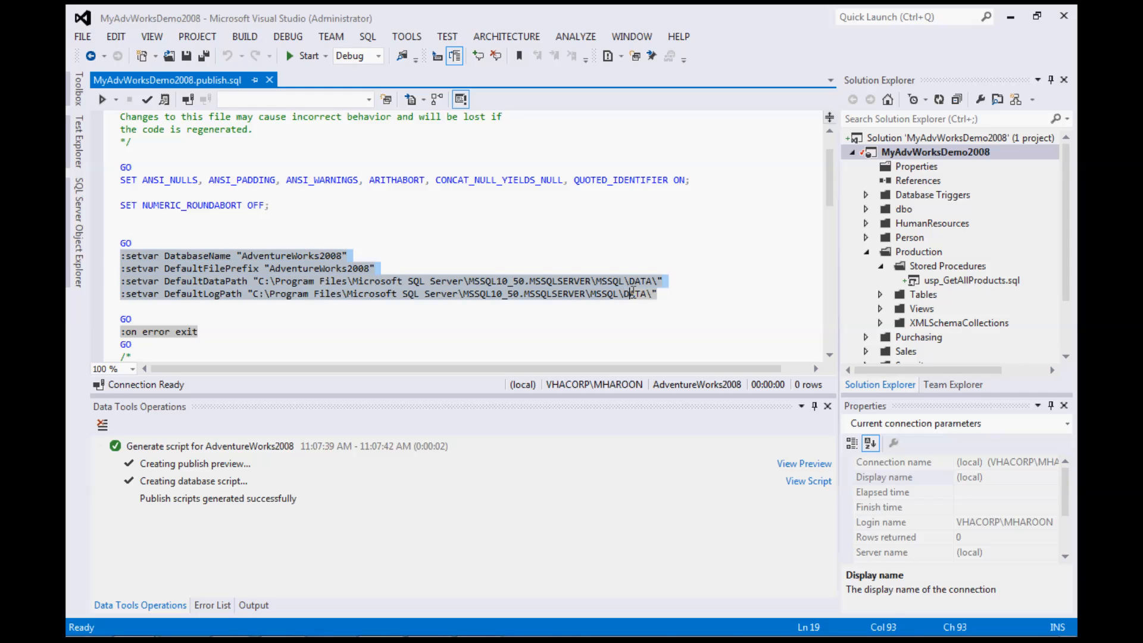
click(749, 277)
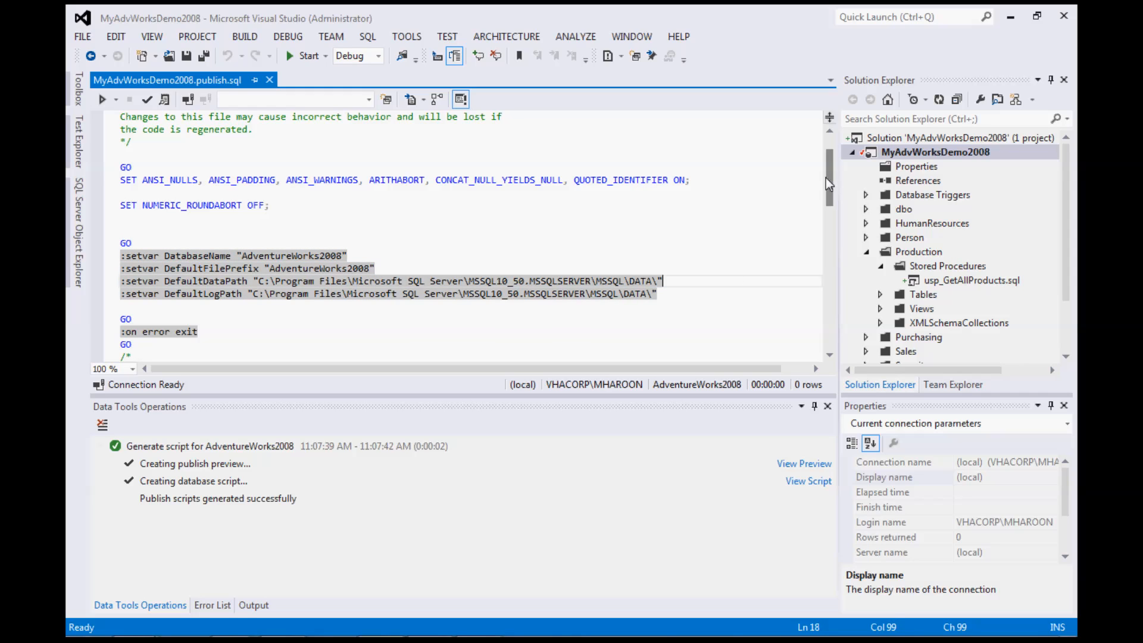
- Review the CREATE PROCEDURE code for usp_GetAllProducts at the script's end, and locate the saved publish profile in the project
drag(828, 180, 834, 290)
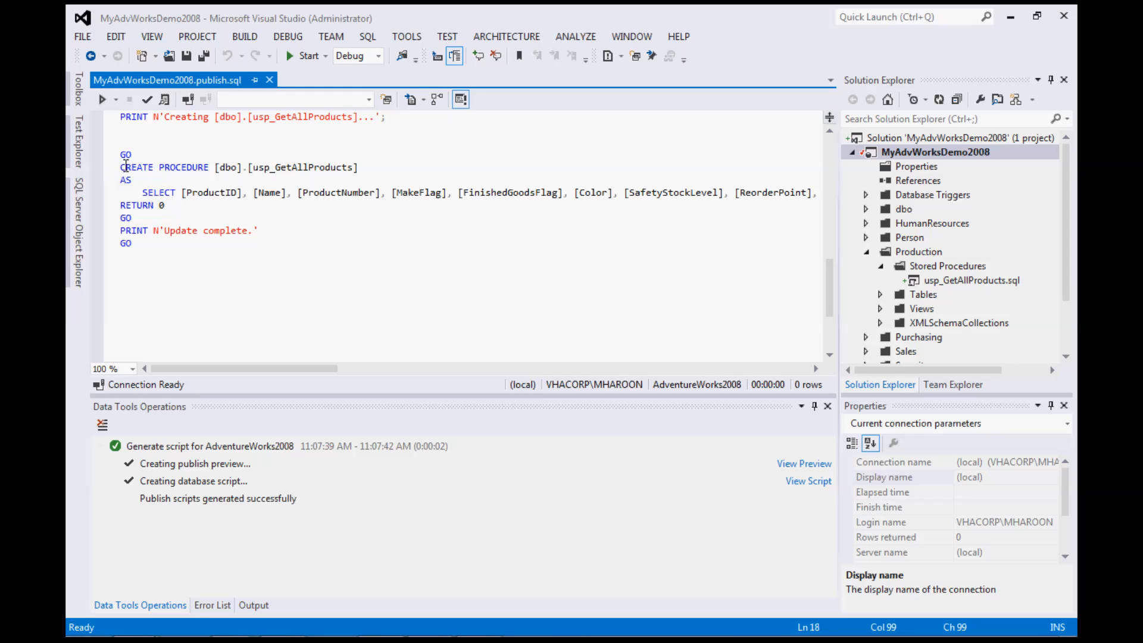
drag(121, 167, 255, 244)
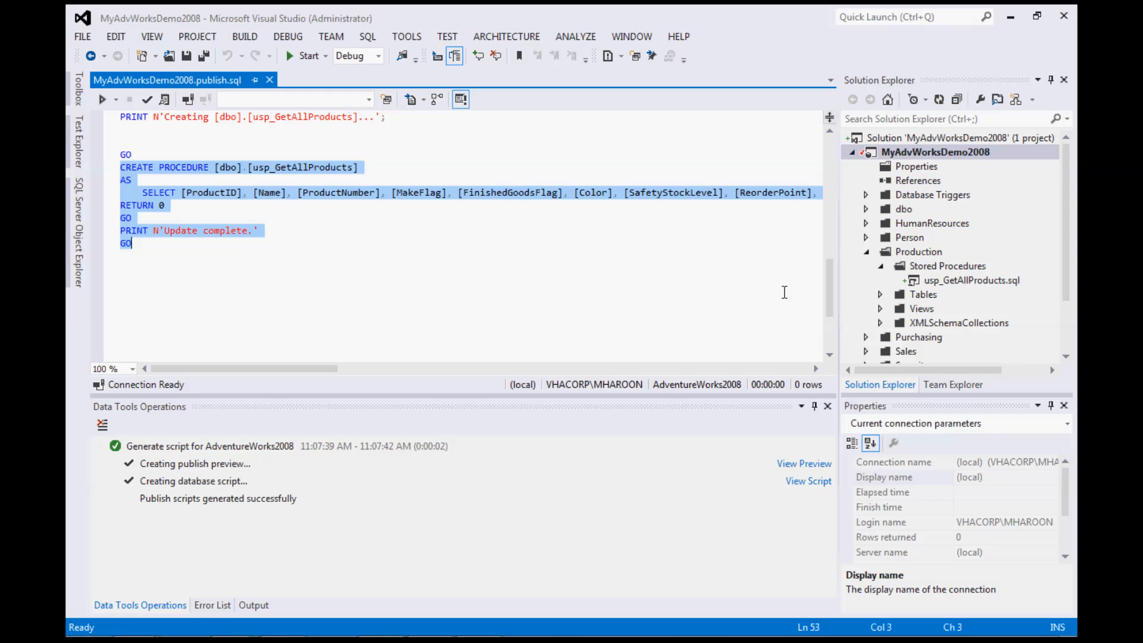
drag(832, 292, 831, 146)
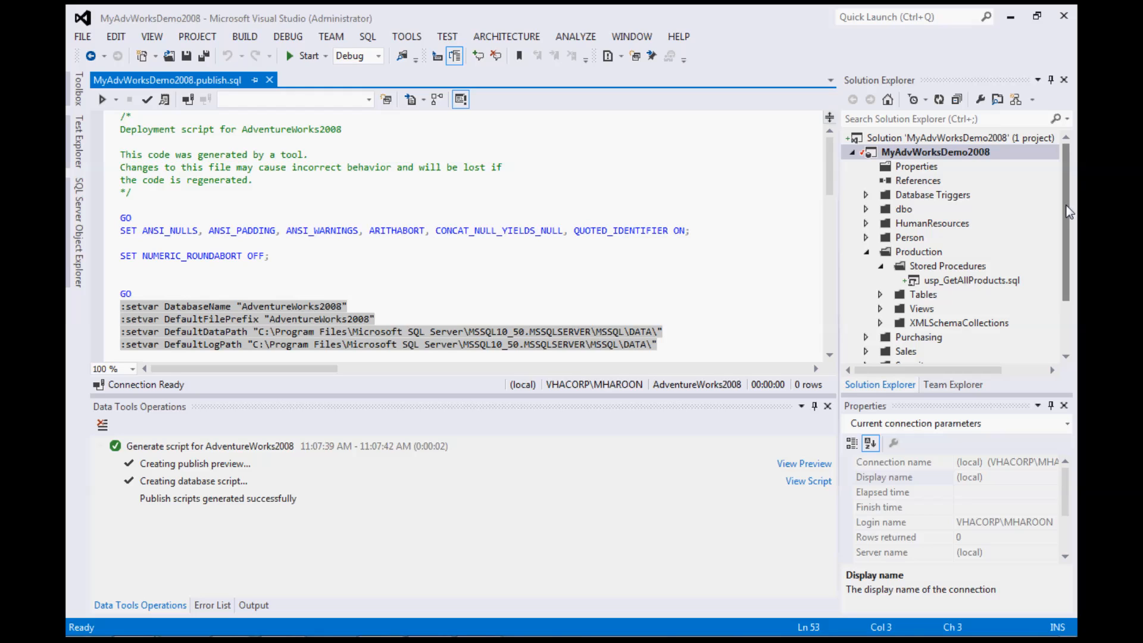
drag(1069, 212, 1067, 262)
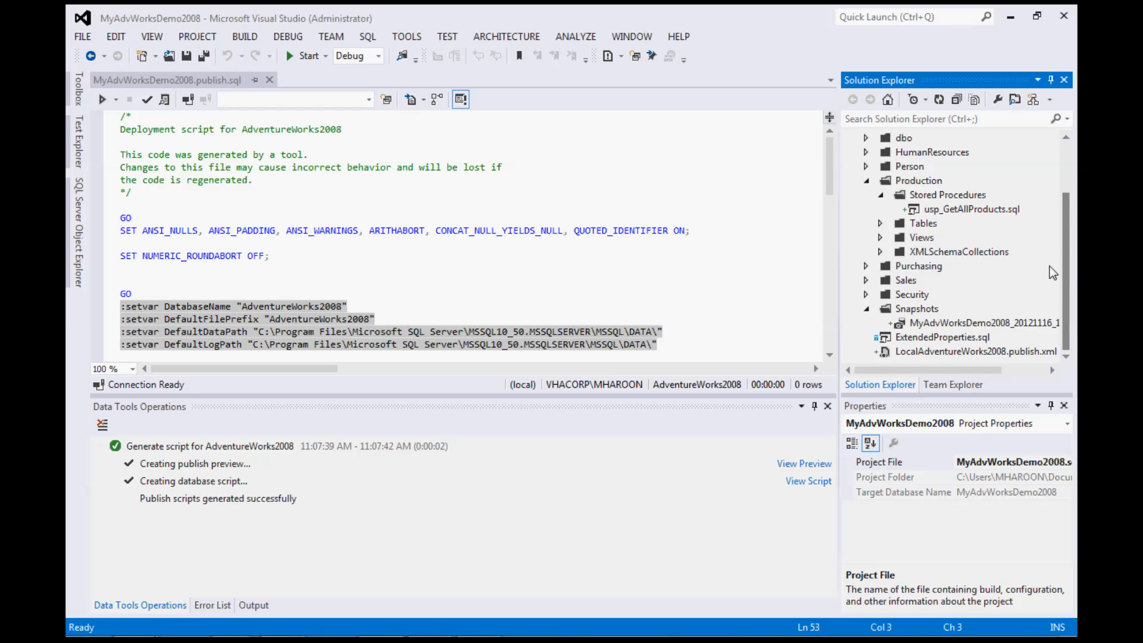
- Add a nullable ShortName column of type nvarchar(50) after Name in the Production schema's Culture table script
click(880, 224)
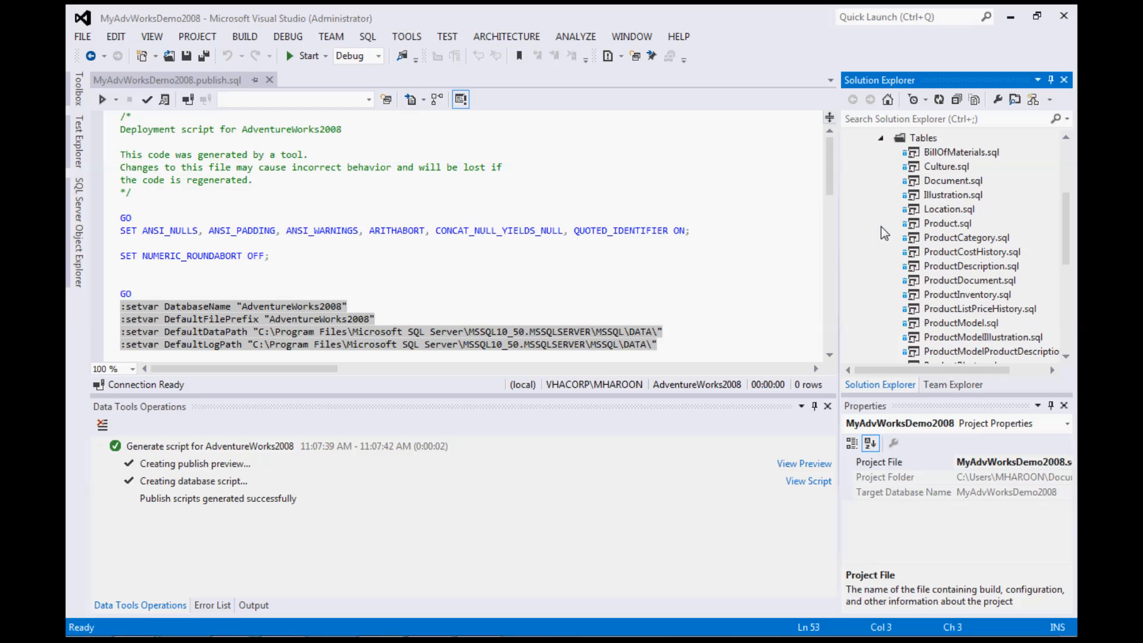
double_click(949, 167)
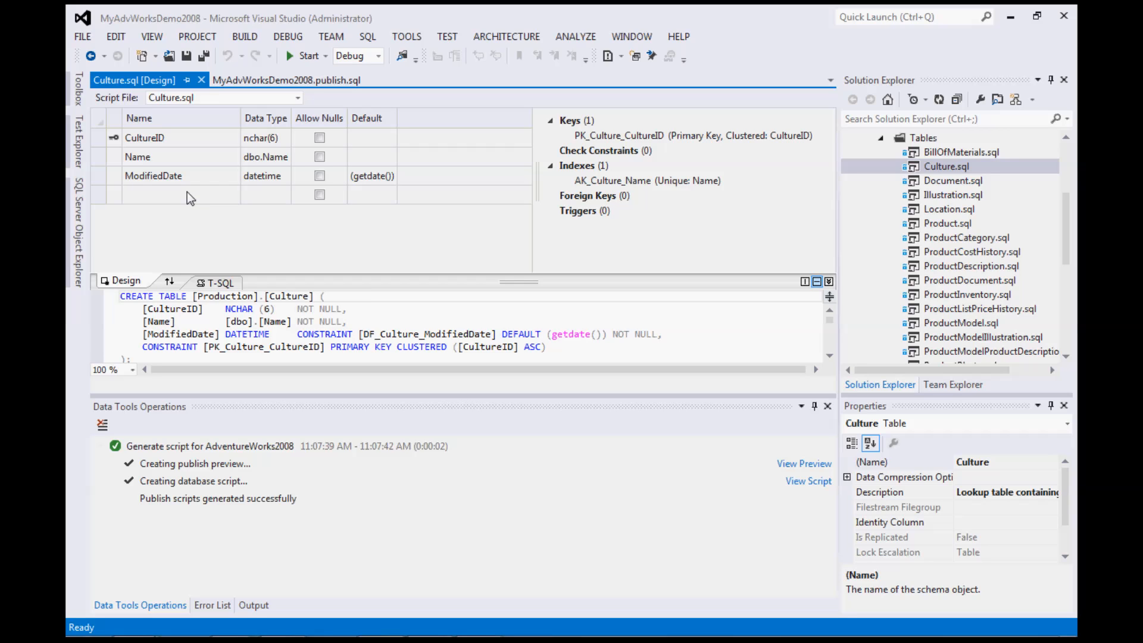
click(167, 193)
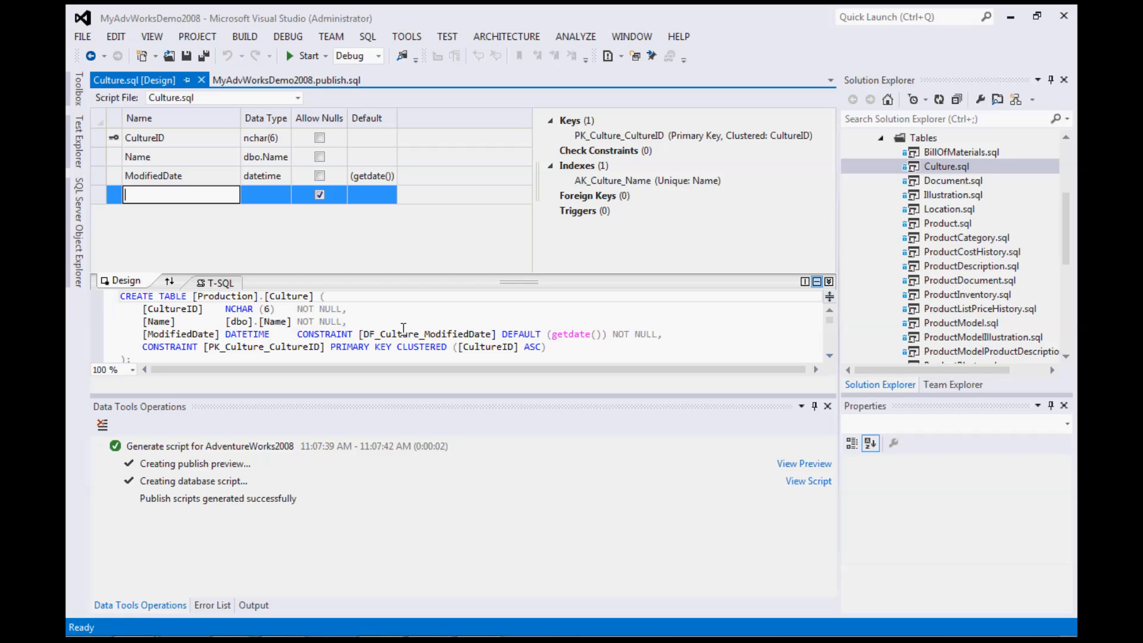
click(365, 323)
key(Return)
text([Short)
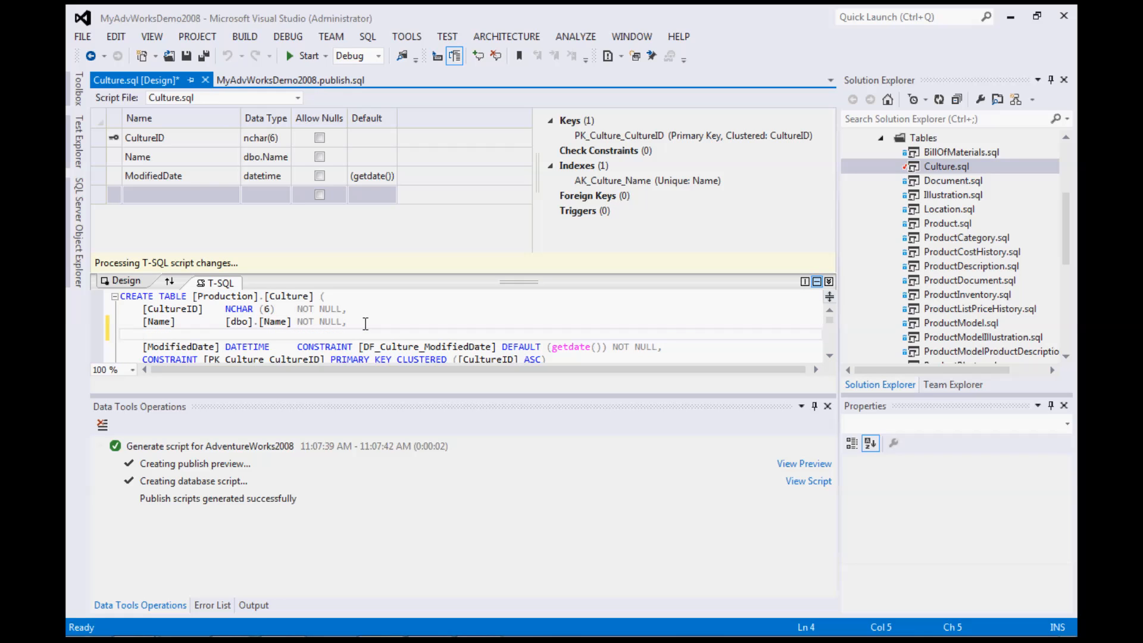
text(Name])
key(Tab)
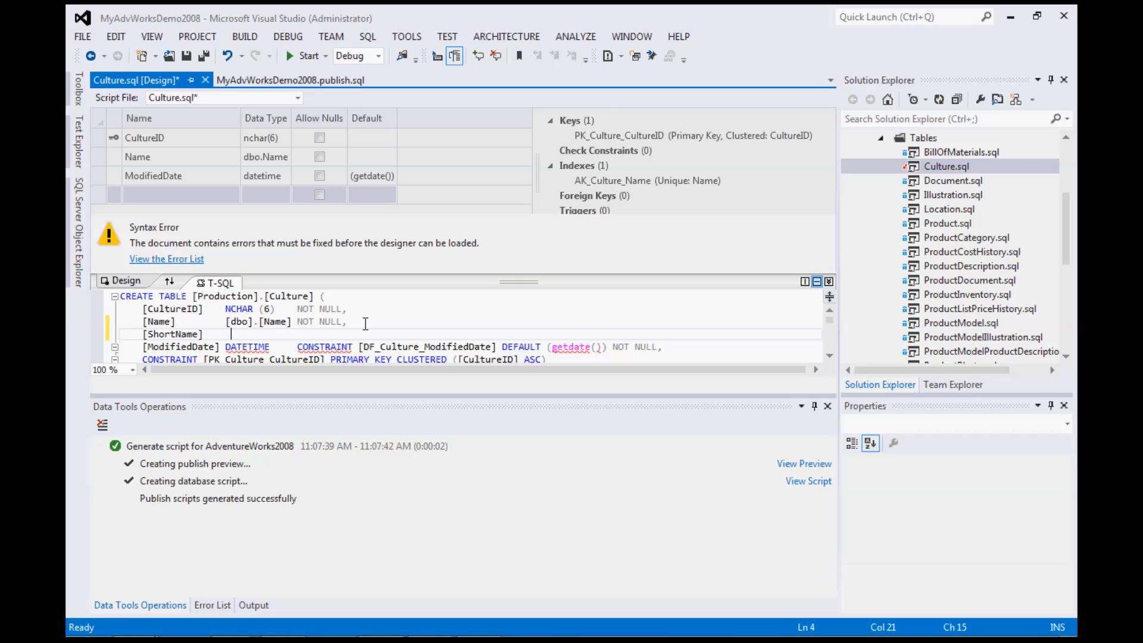
text(nvarchar(50))
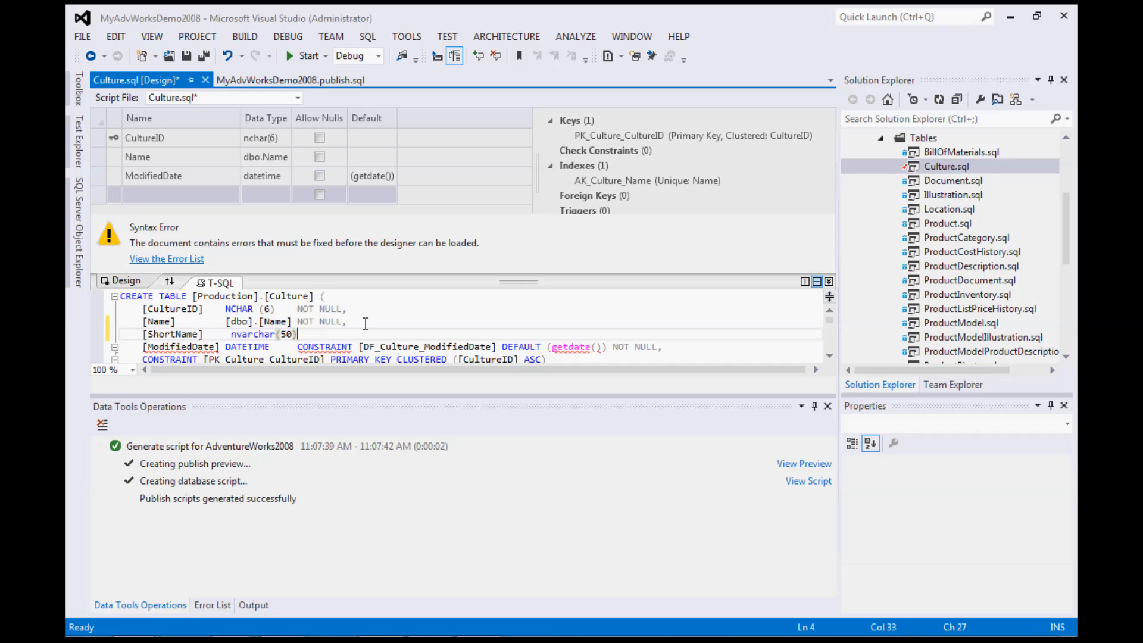
text( NULL,)
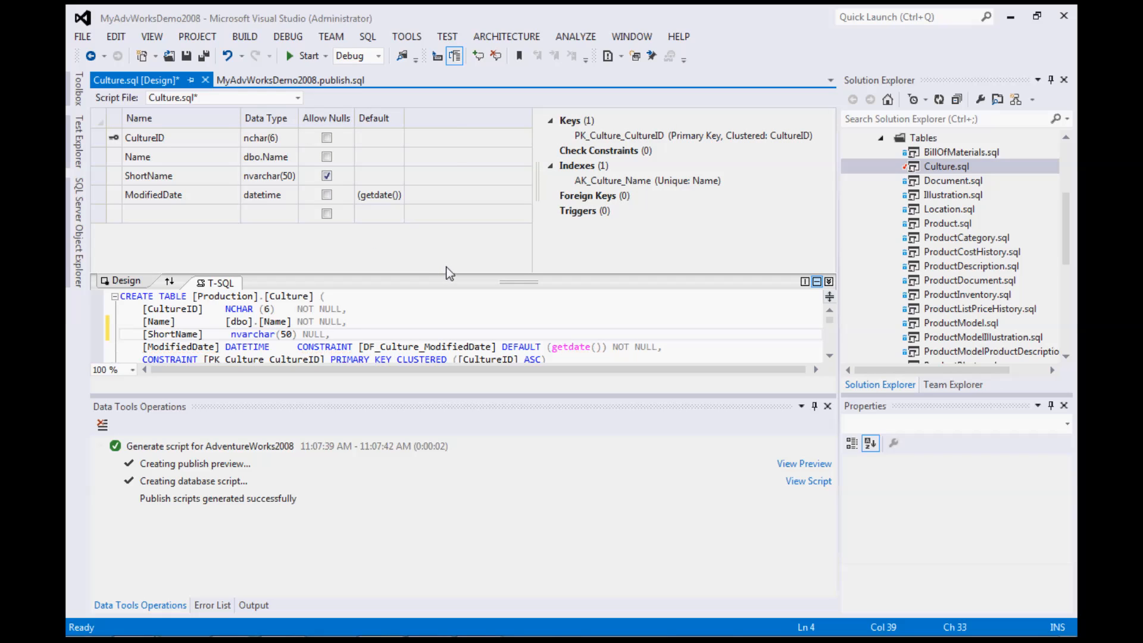
click(426, 251)
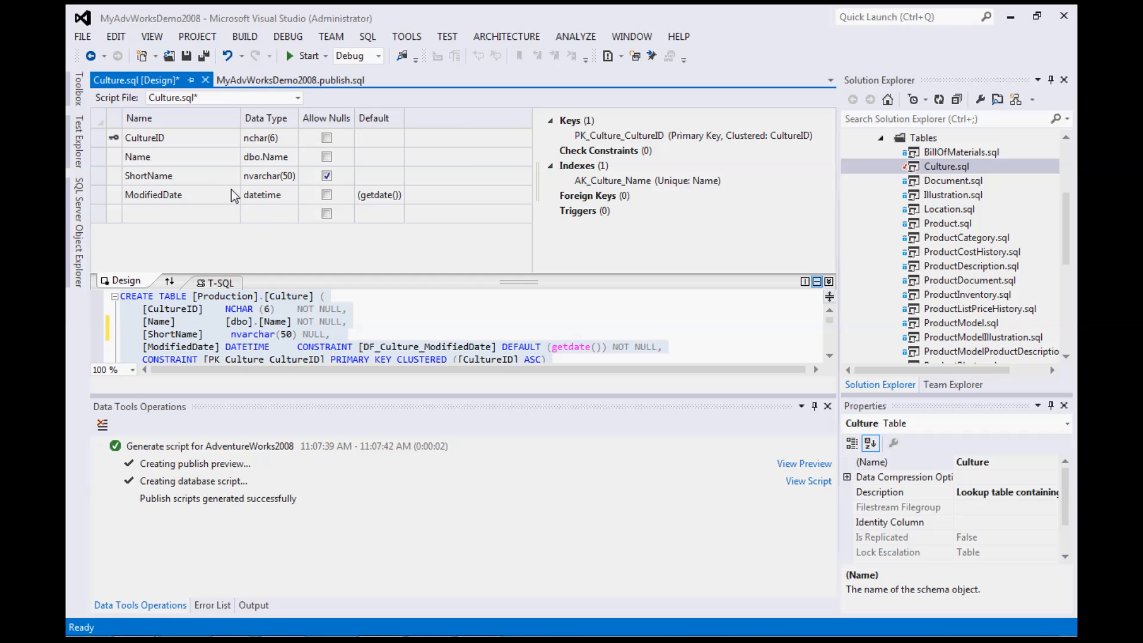
- Save the Culture table definition, and close both it and the earlier publish script
click(187, 57)
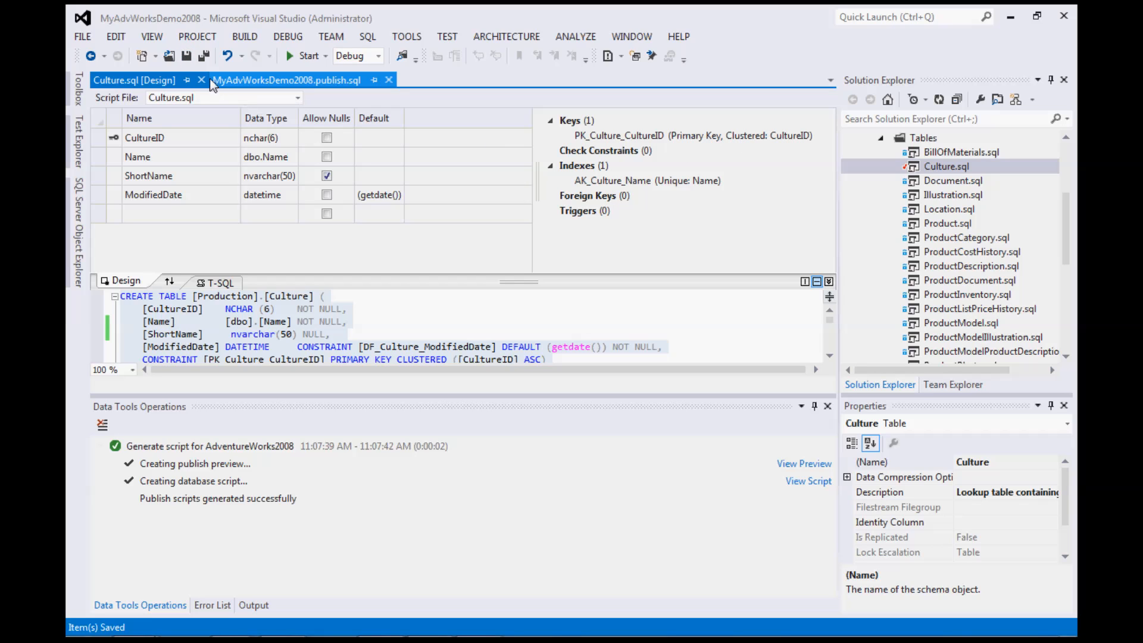
click(200, 79)
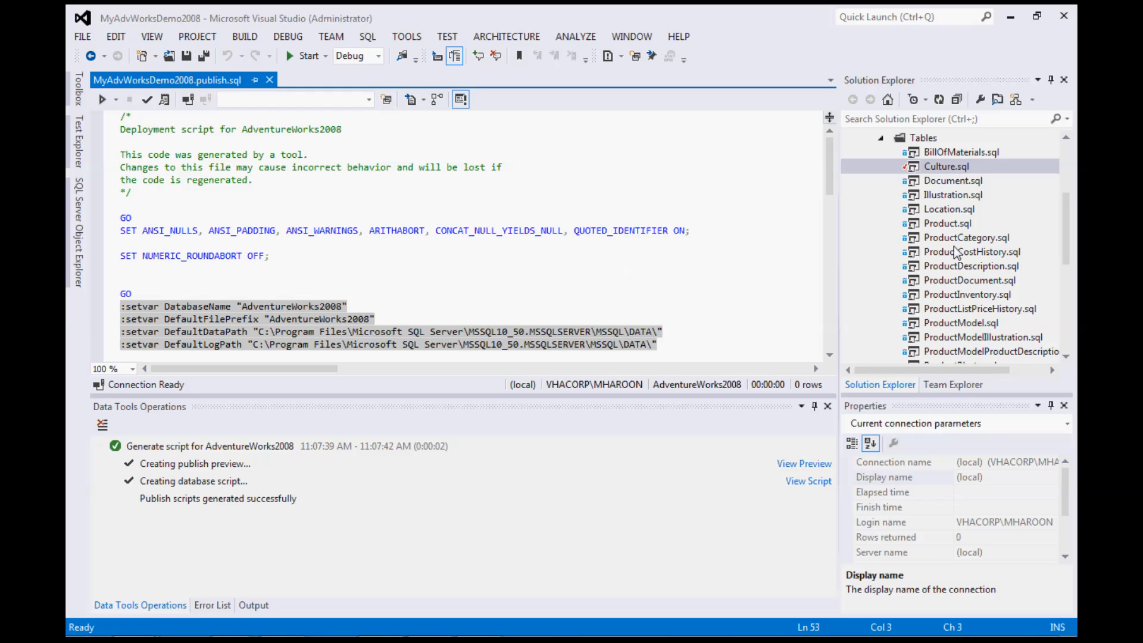
click(270, 78)
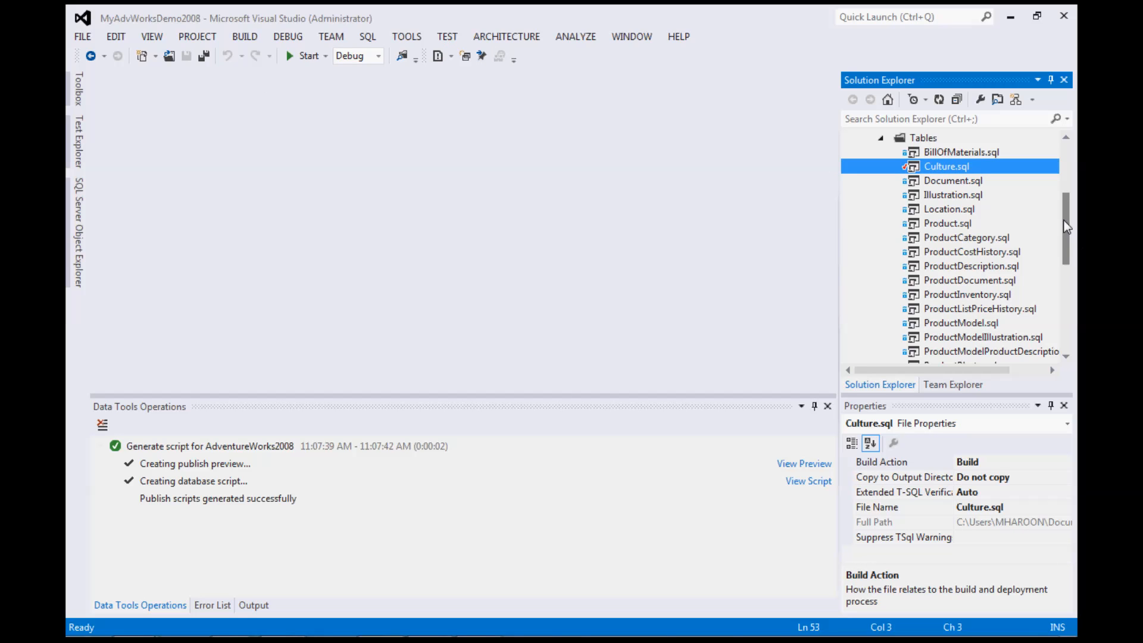
- Start publishing the MyAdvWorksDemo2008 project and load the saved profile LocalAdventureWorks2008.publish.xml
drag(1063, 220, 1063, 169)
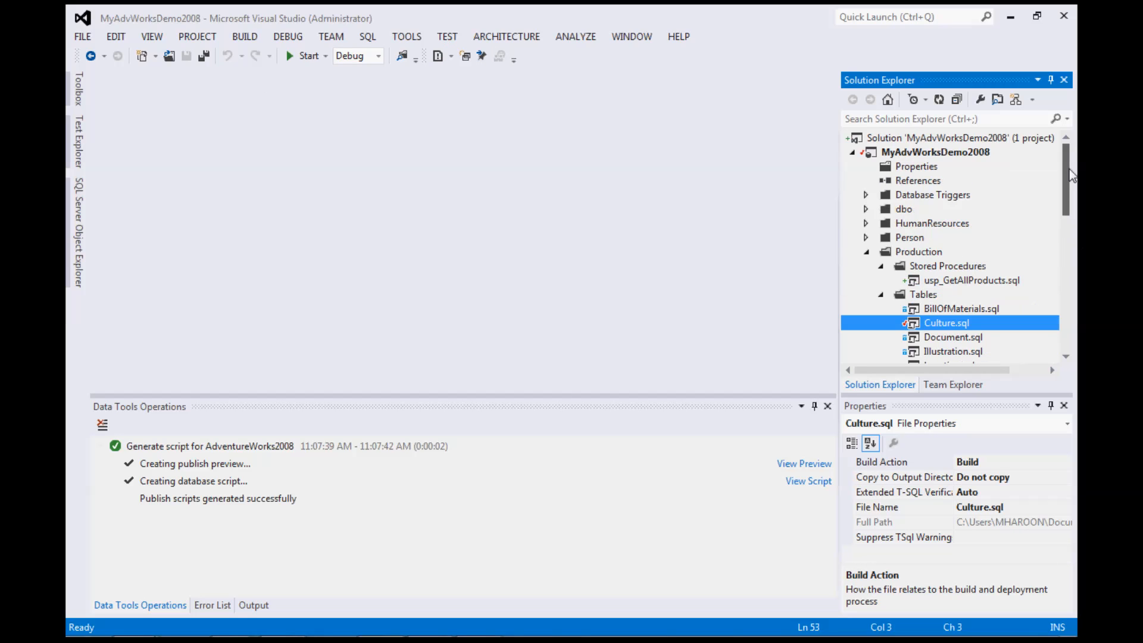
click(966, 153)
right_click(965, 153)
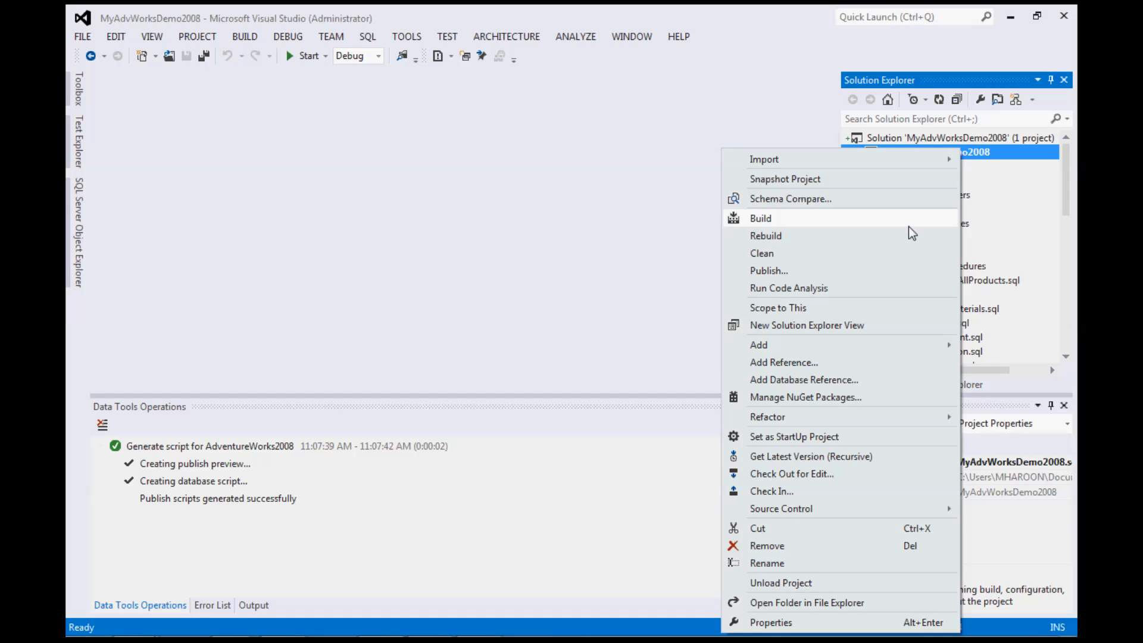
click(856, 272)
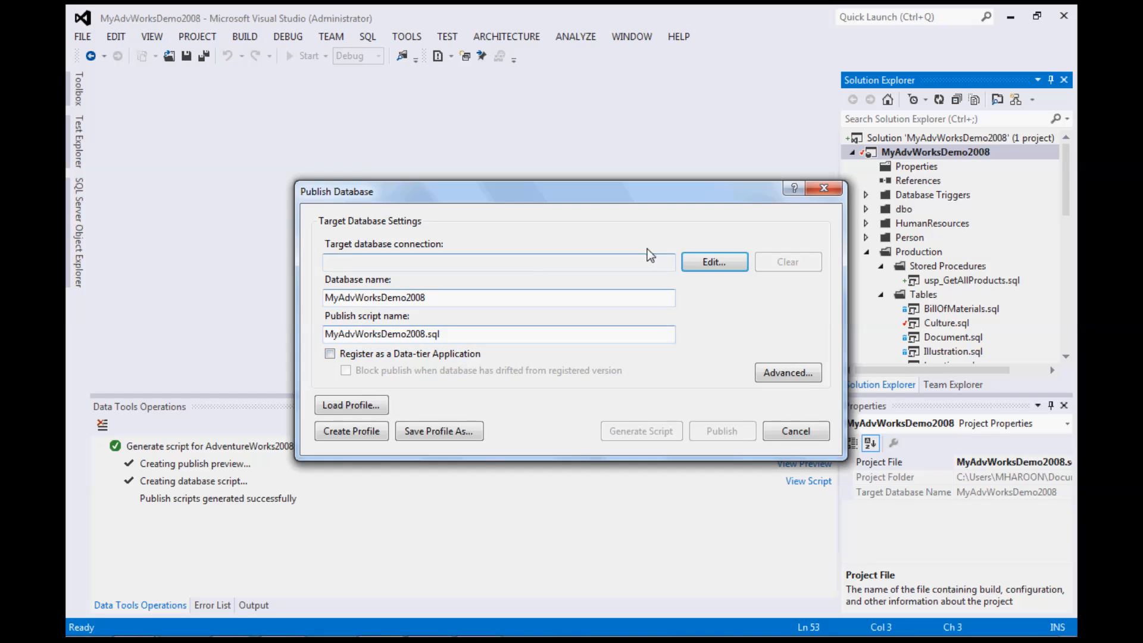
click(379, 407)
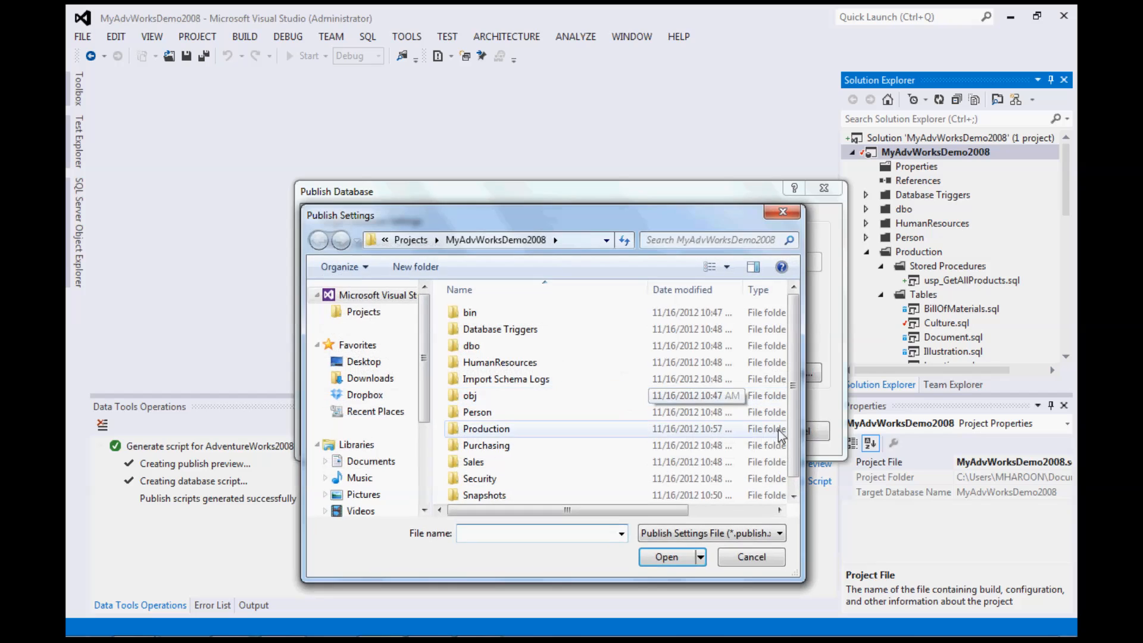
scroll(793, 485, down, 1)
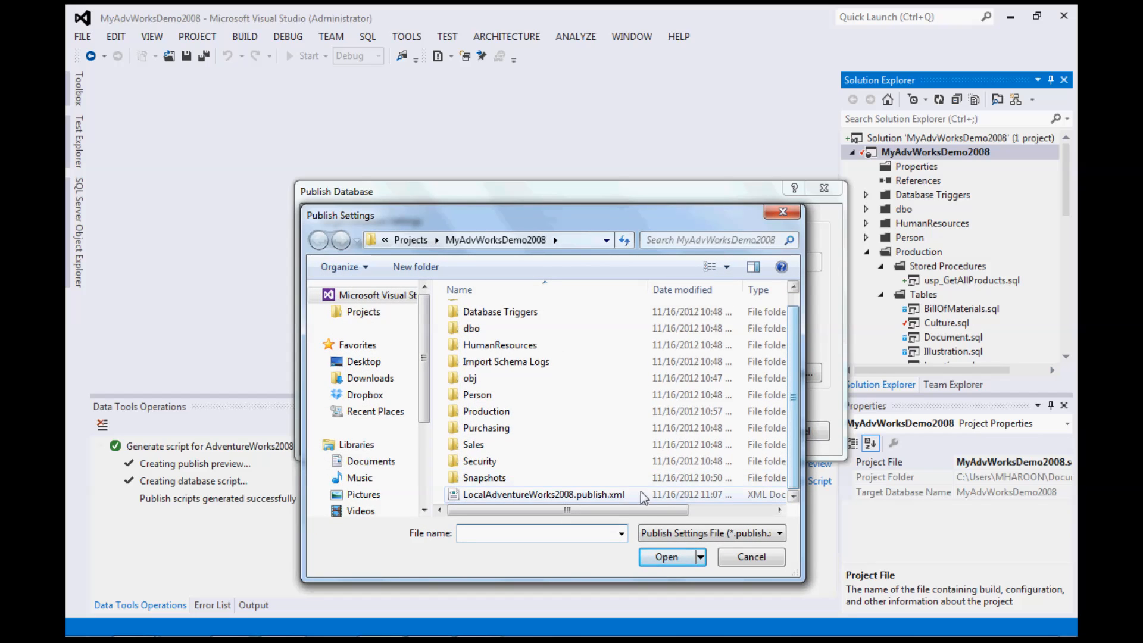
double_click(617, 497)
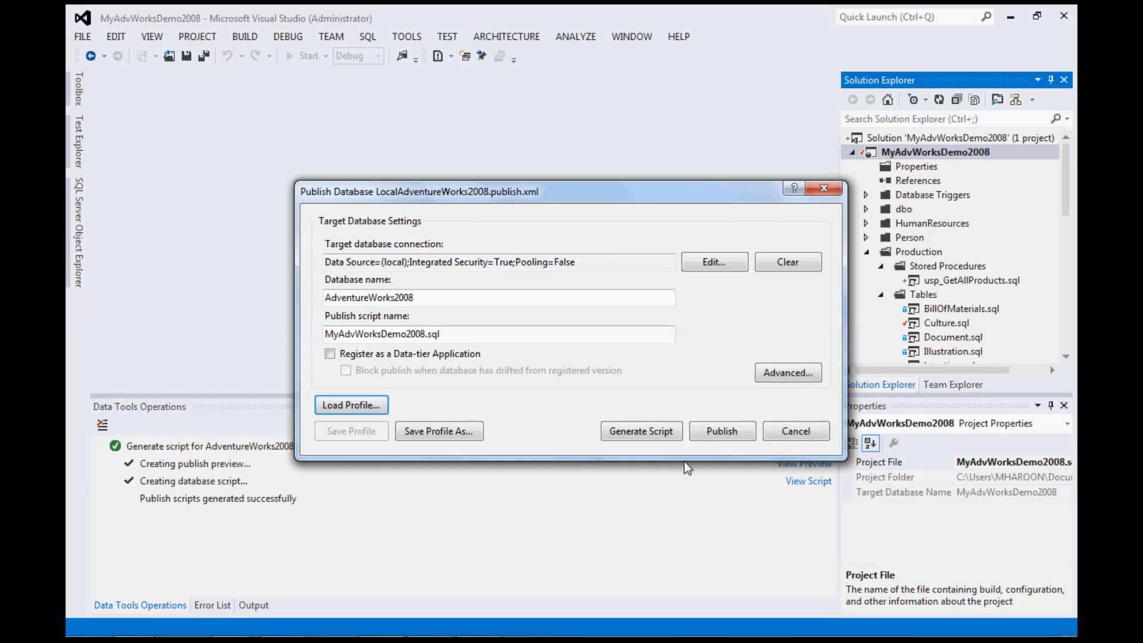
- Generate a new publish script for AdventureWorks2008, review its statements from beginning to end, and close it
click(653, 431)
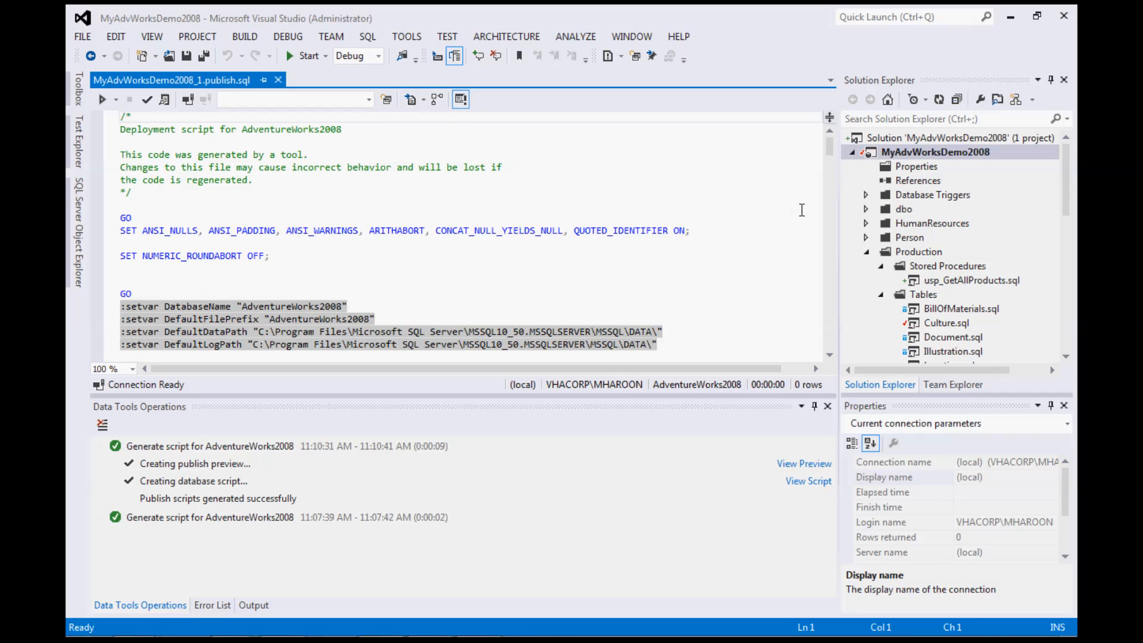
drag(831, 149, 848, 248)
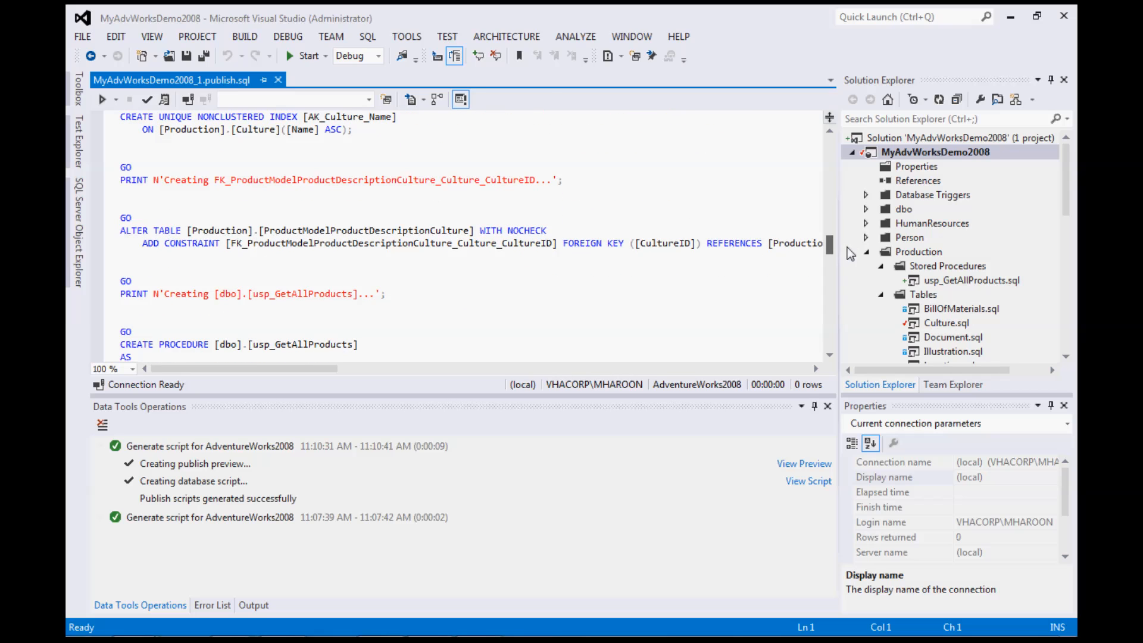
drag(848, 248, 848, 331)
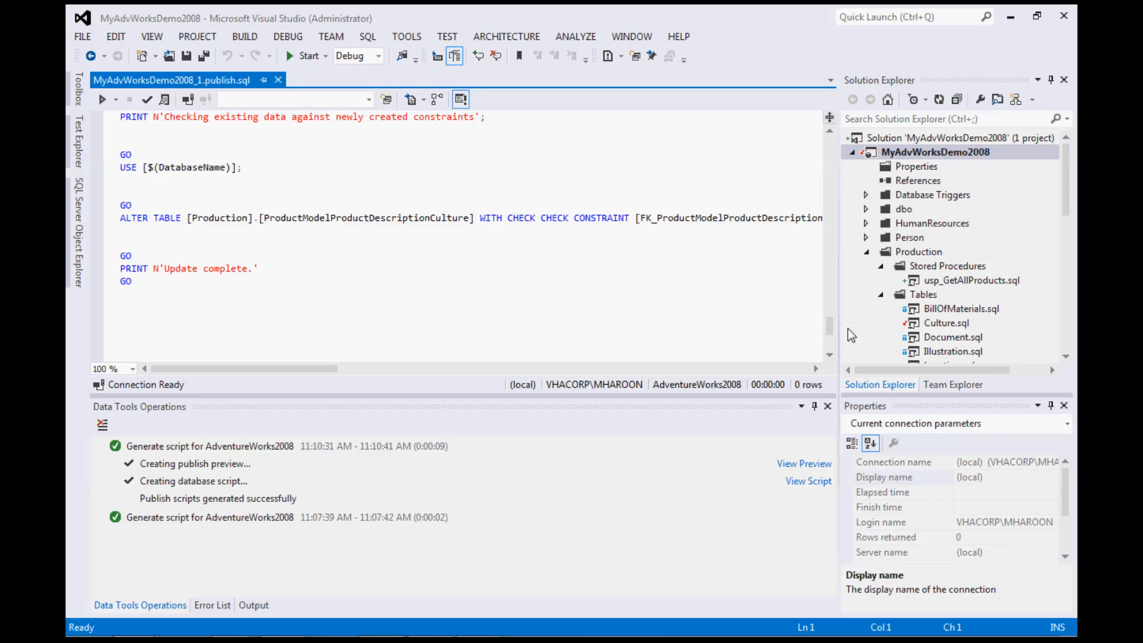
drag(831, 327, 829, 154)
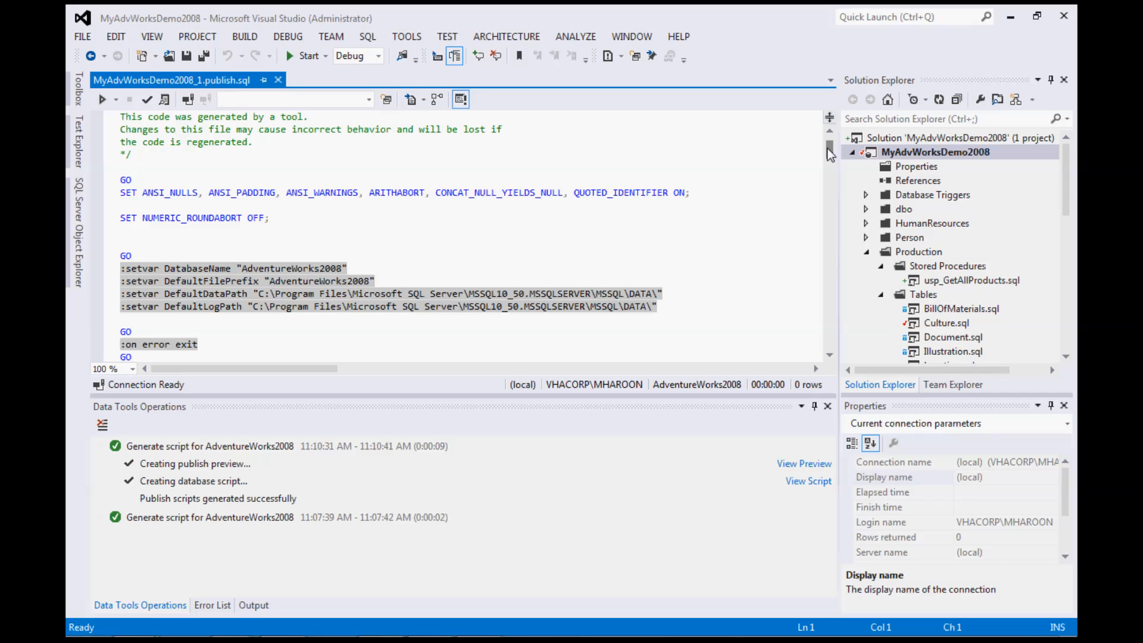
mouse_move(831, 154)
mouse_down()
mouse_move(834, 227)
mouse_move(833, 141)
mouse_up()
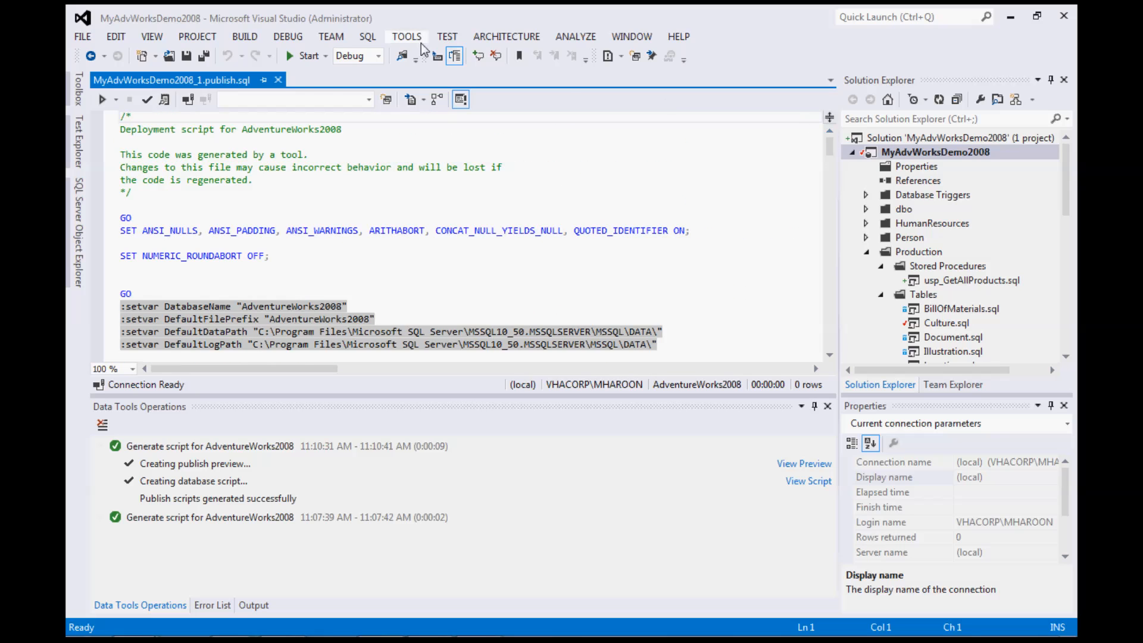
click(278, 81)
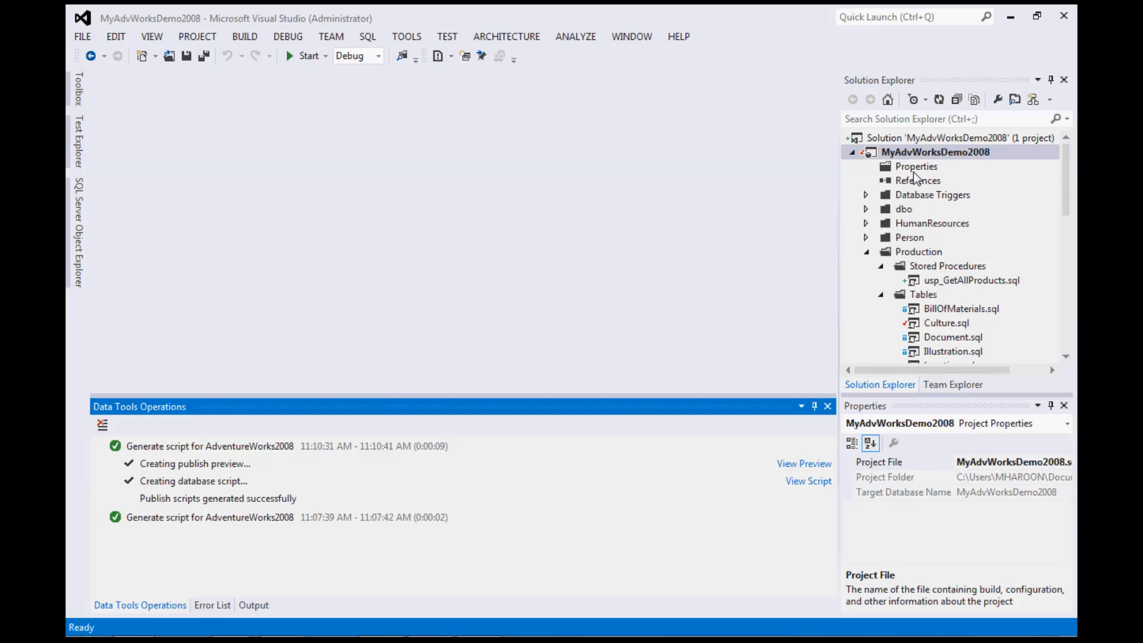
- Publish the MyAdvWorksDemo2008 project to AdventureWorks2008 on server (local) using the LocalAdventureWorks2008.publish.xml profile
right_click(941, 156)
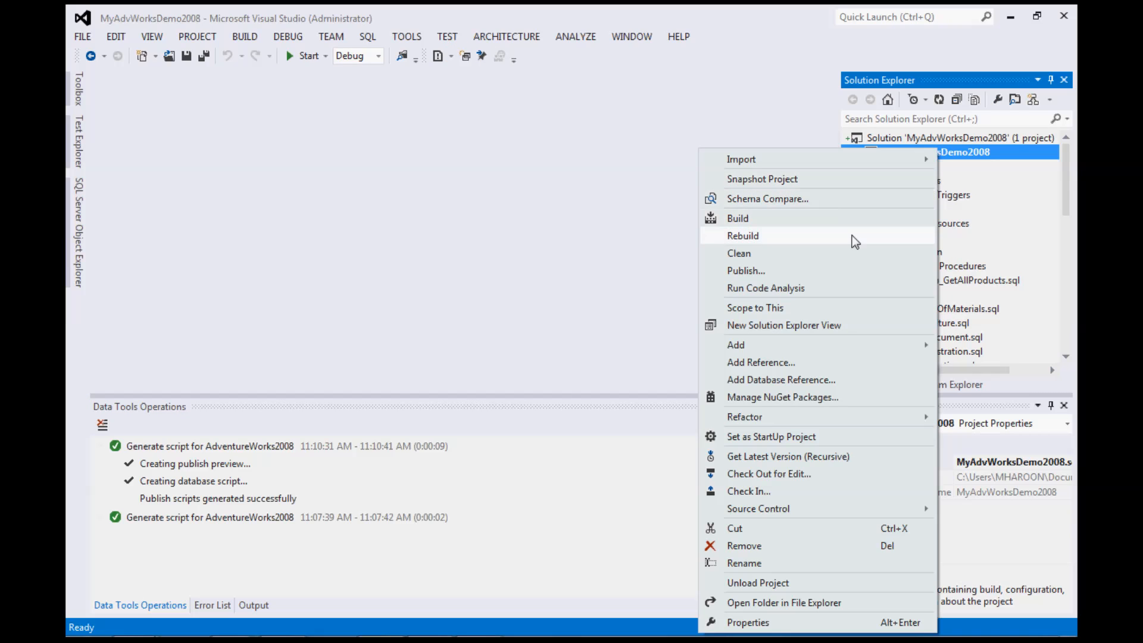
click(827, 269)
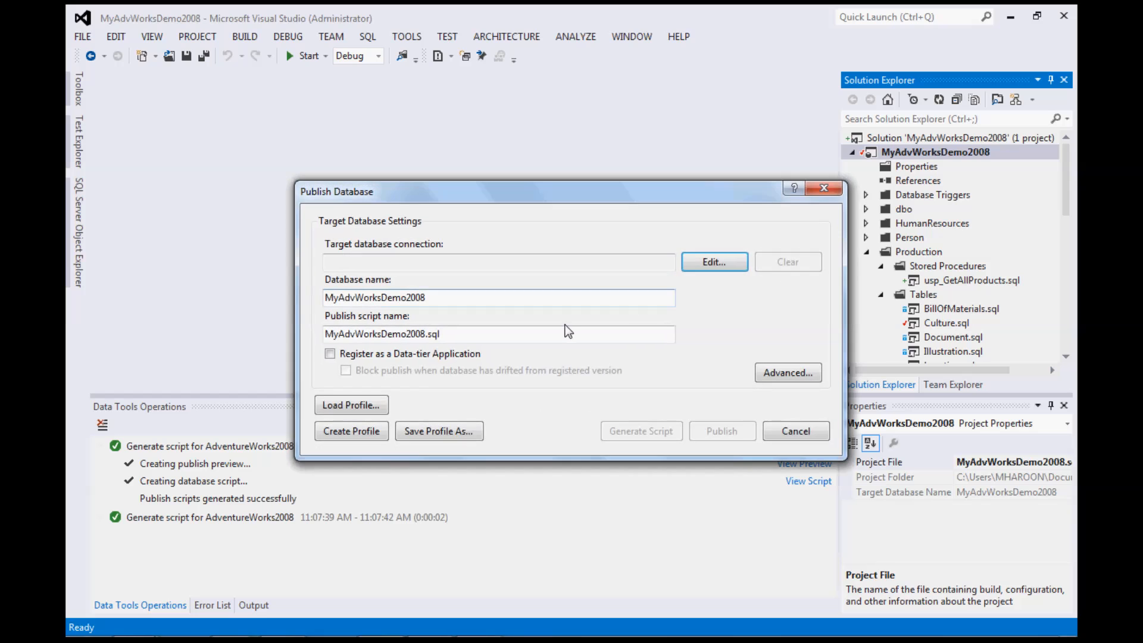
click(351, 406)
scroll(792, 488, down, 1)
click(618, 500)
double_click(619, 502)
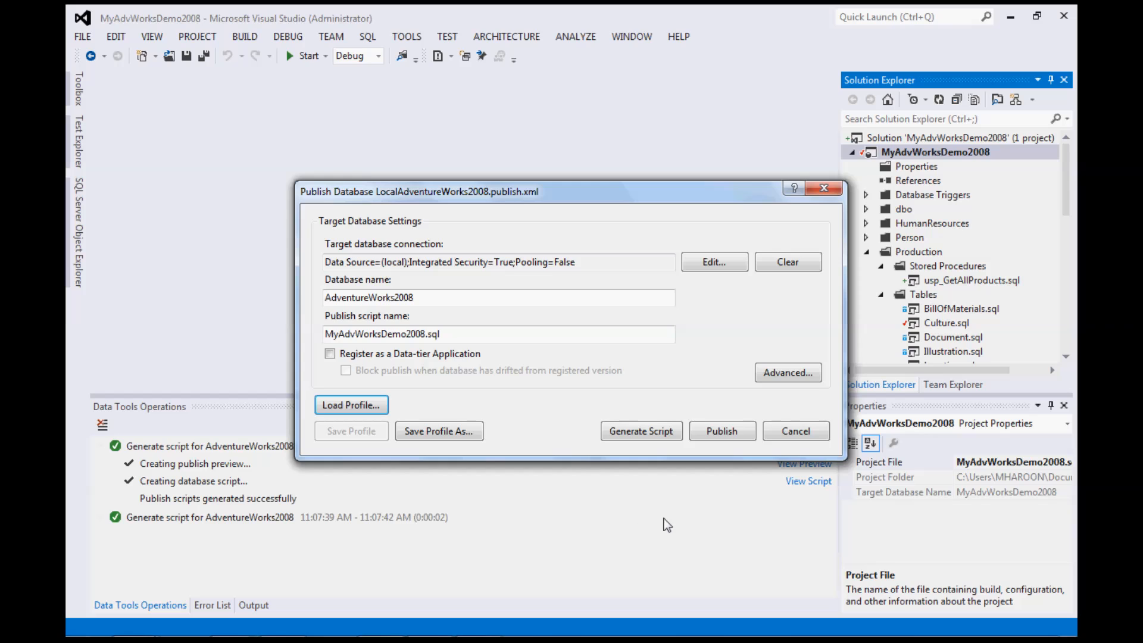
click(717, 431)
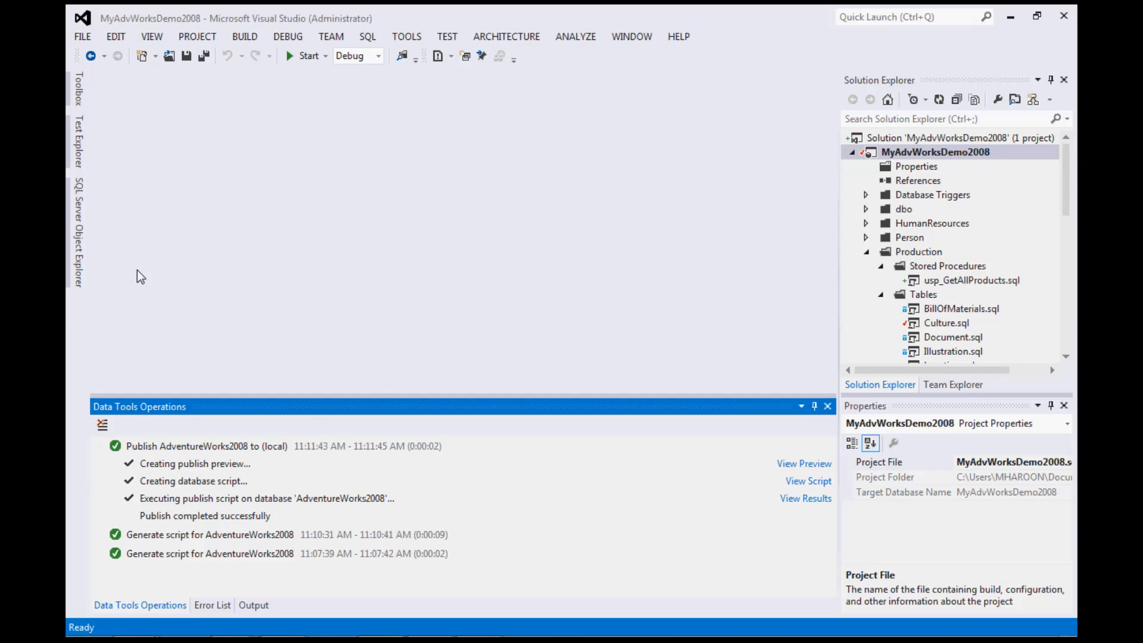
- Refresh the MyAdvWorksDemo2008 database under (localdb)\Projects and inspect the ShortName column in its Production.Culture table
click(78, 259)
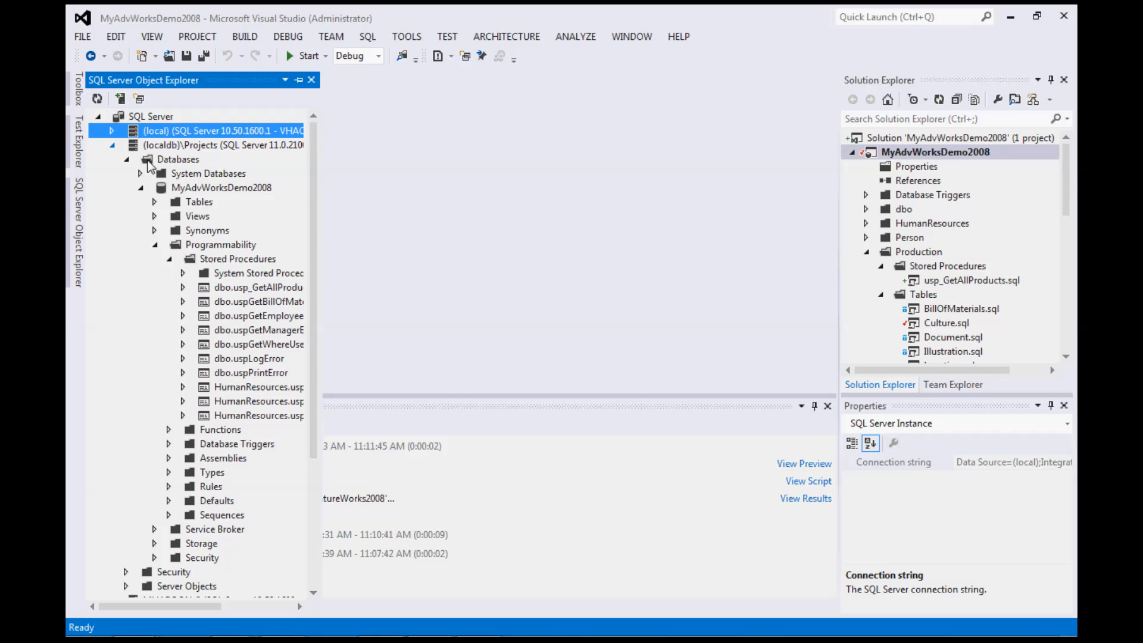
right_click(219, 188)
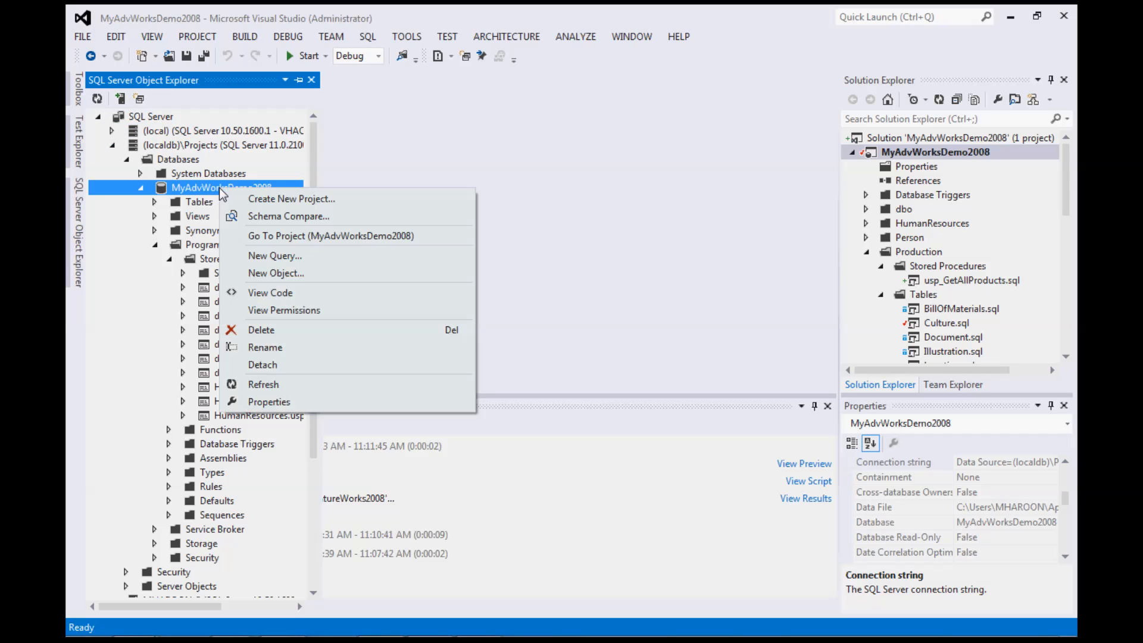
click(290, 384)
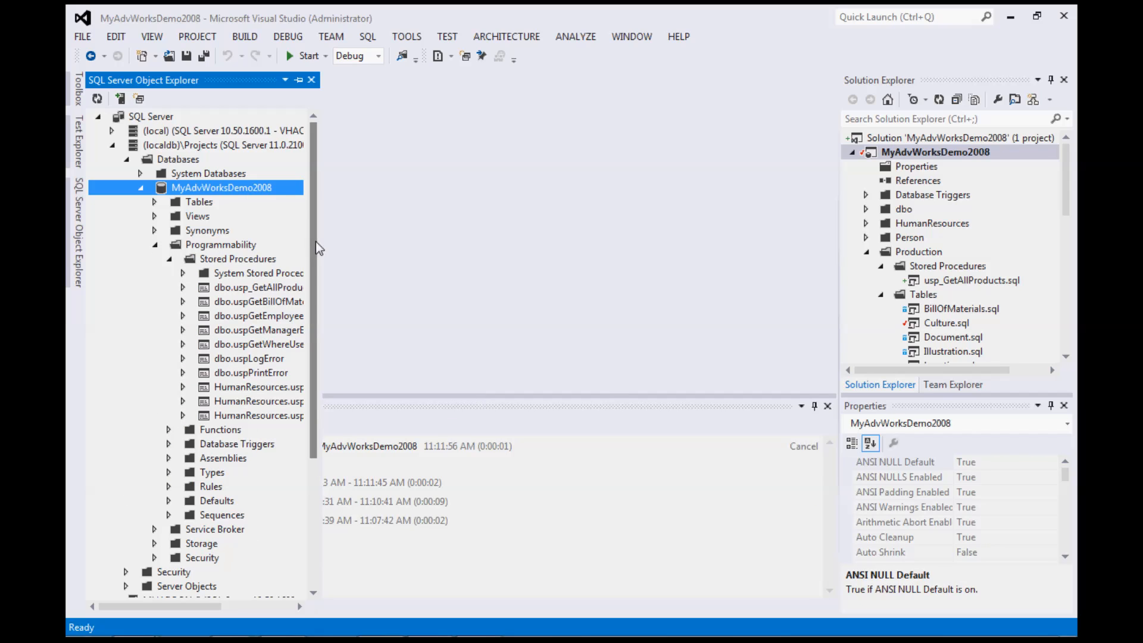
click(155, 203)
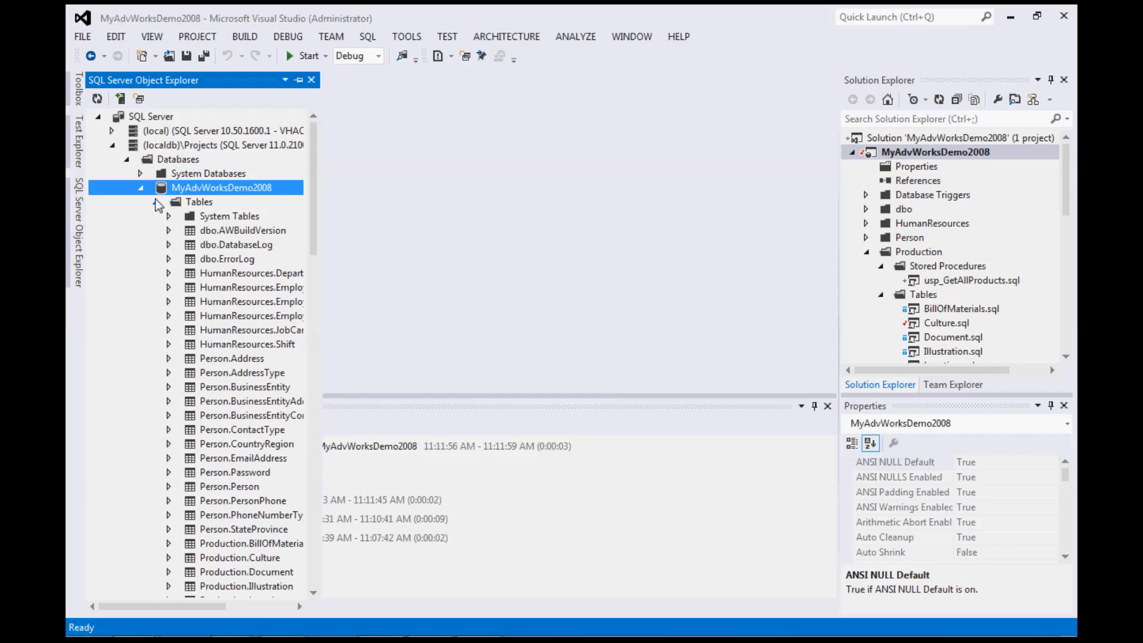
drag(314, 244, 318, 309)
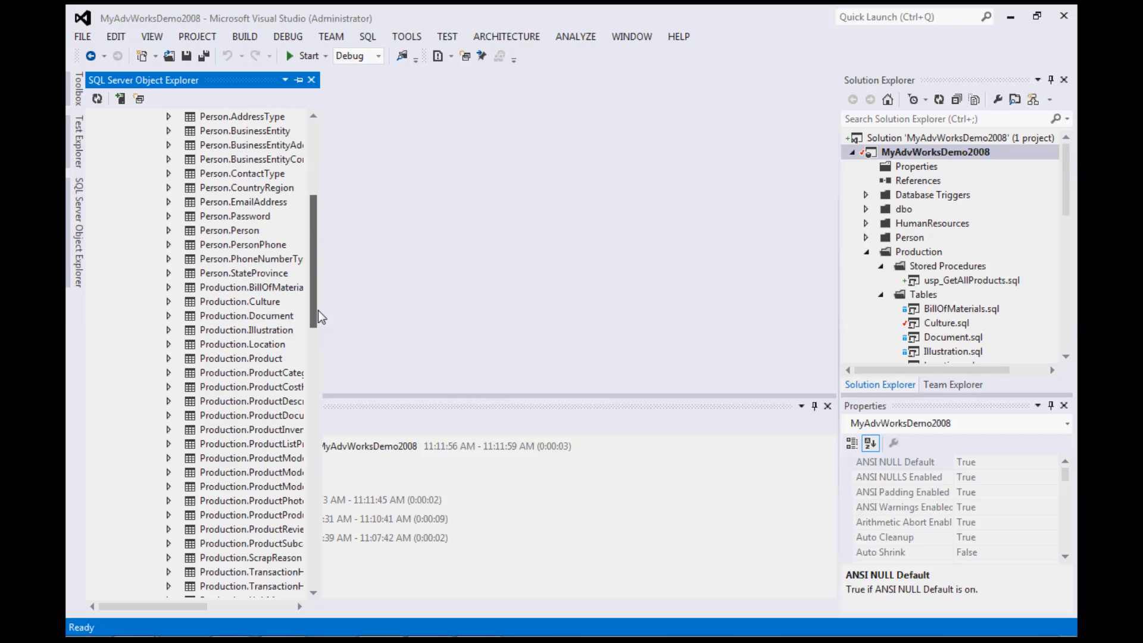
click(257, 304)
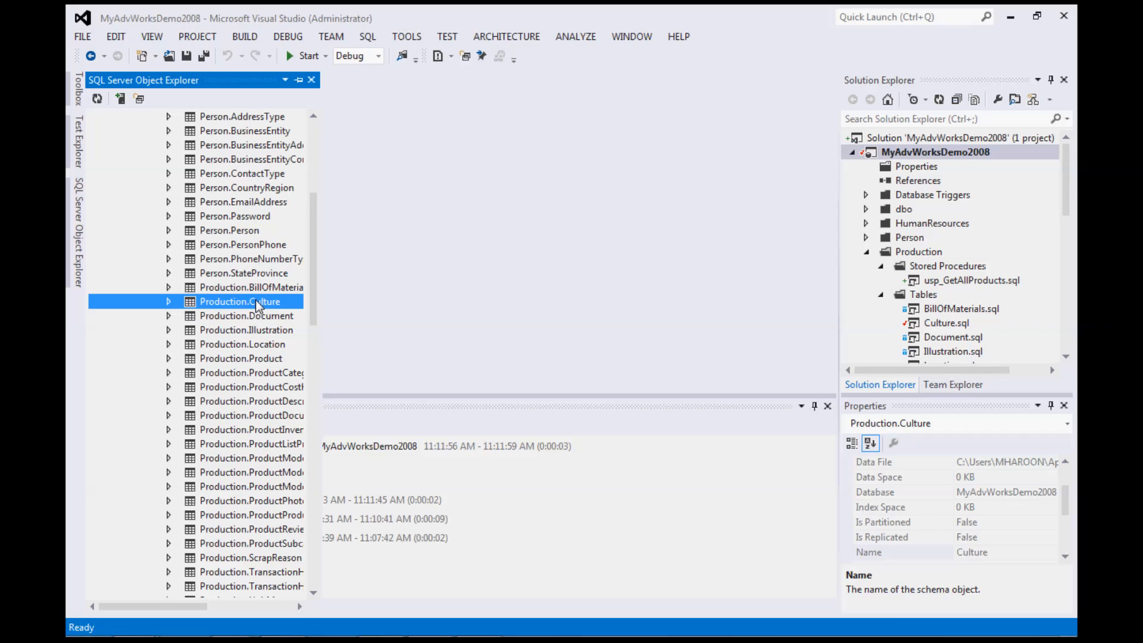
double_click(256, 302)
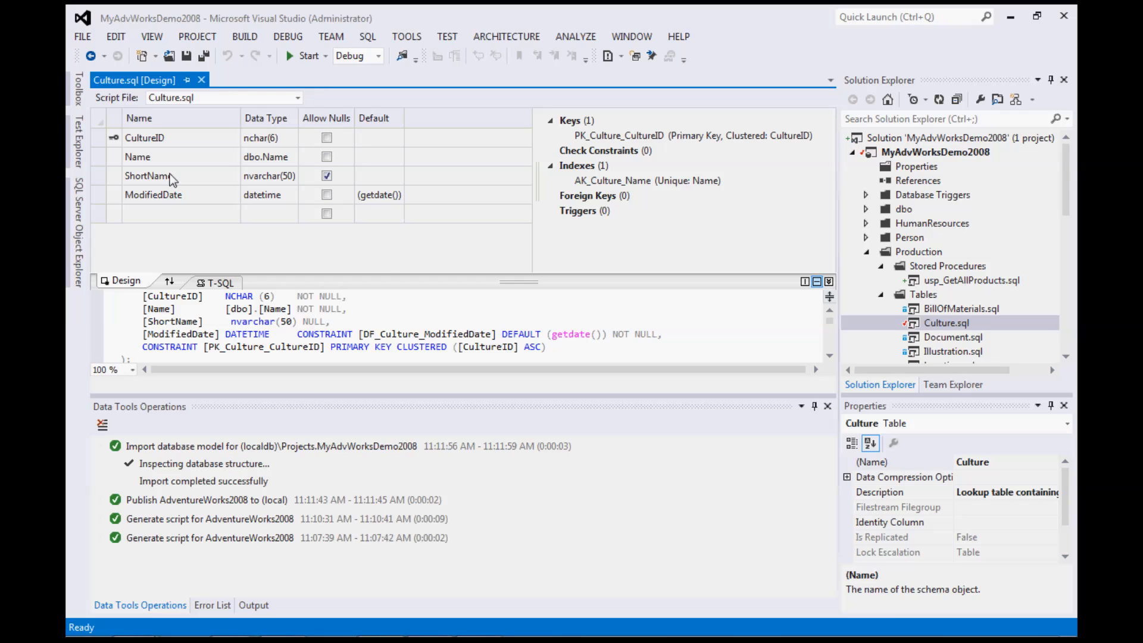
click(98, 175)
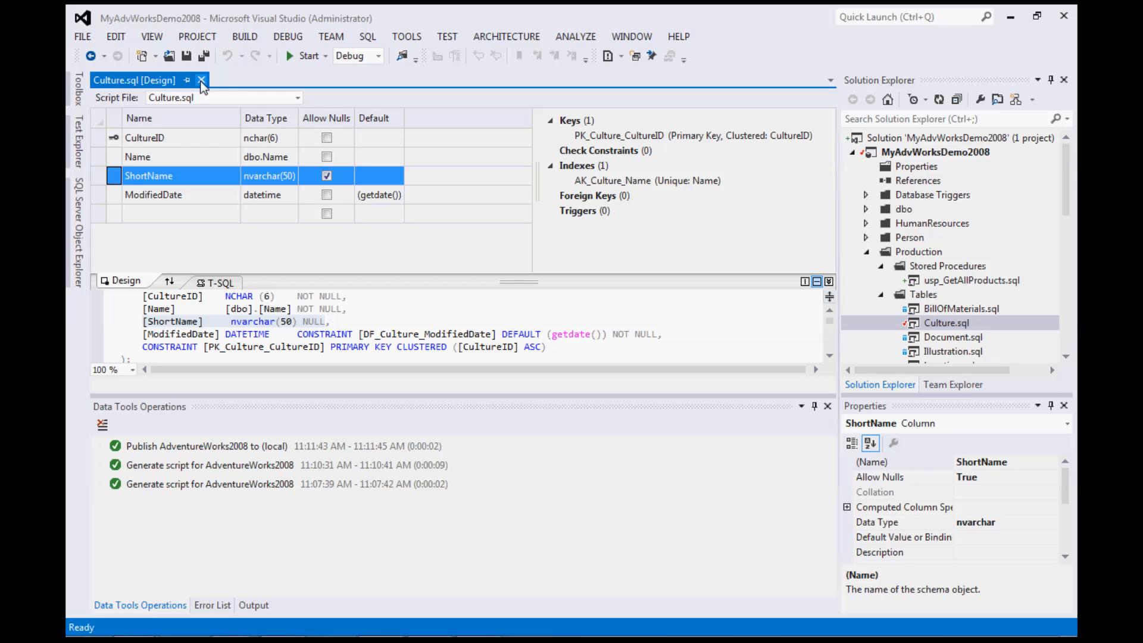
- Reopen Culture.sql from the project and add a new line for a CreatedDate column after ShortName in its T-SQL script
click(201, 80)
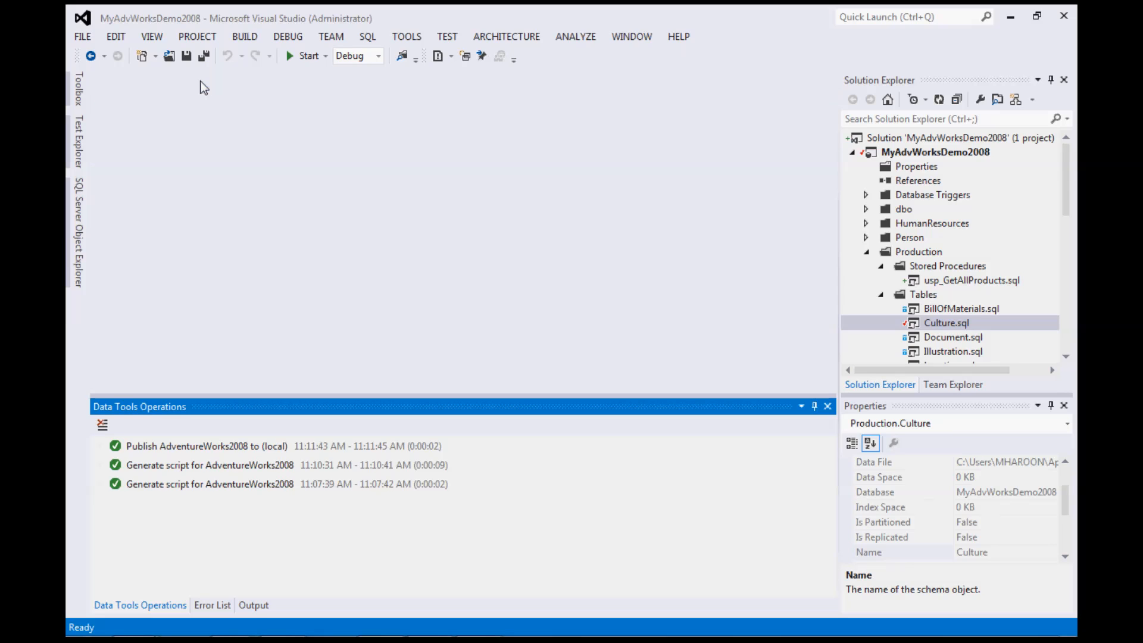
double_click(959, 323)
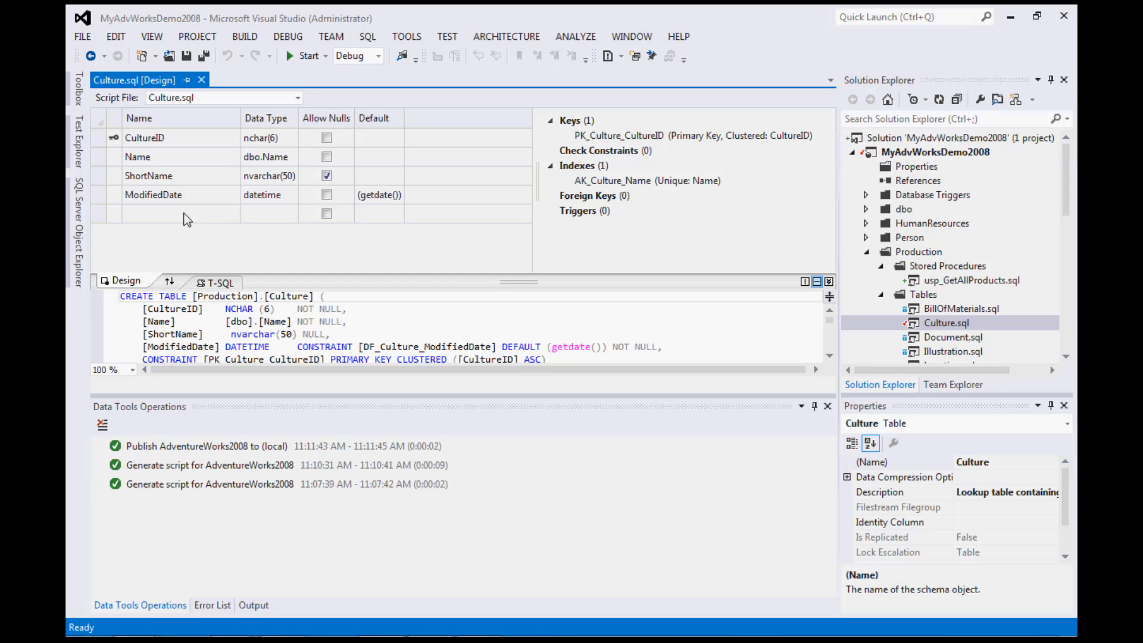
click(829, 357)
click(830, 357)
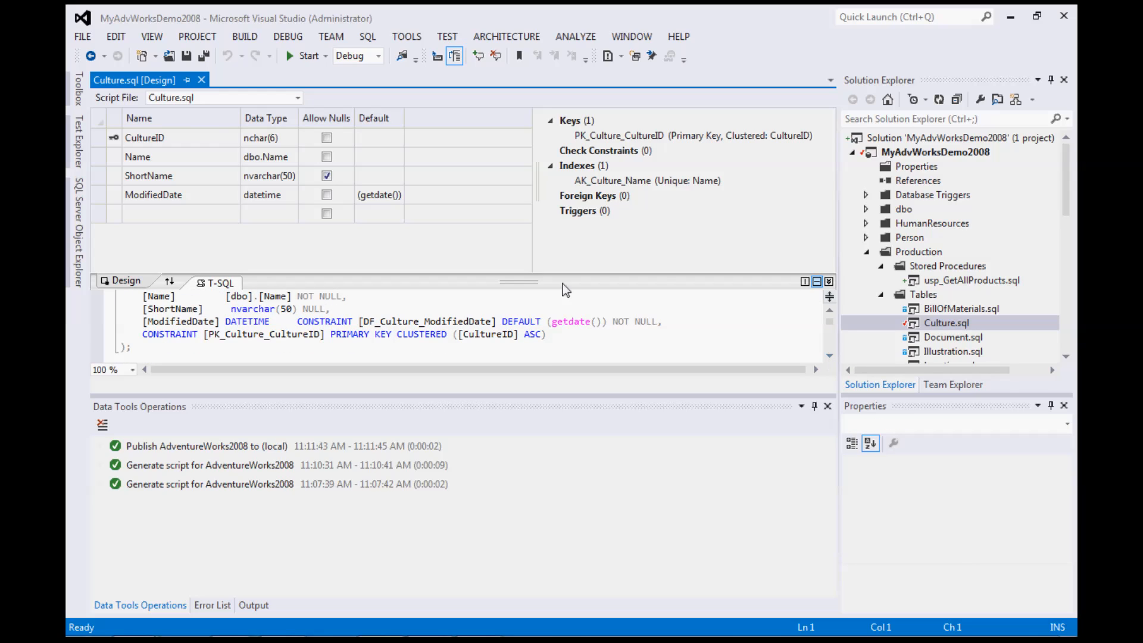
click(344, 309)
key(Return)
text([)
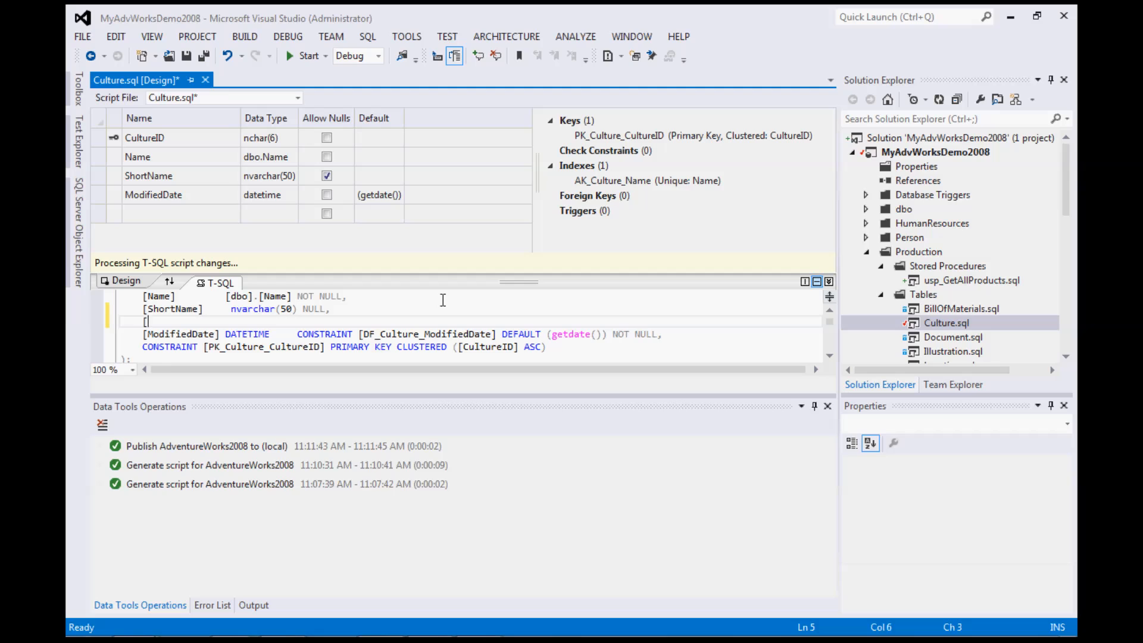
text(CreatedDate])
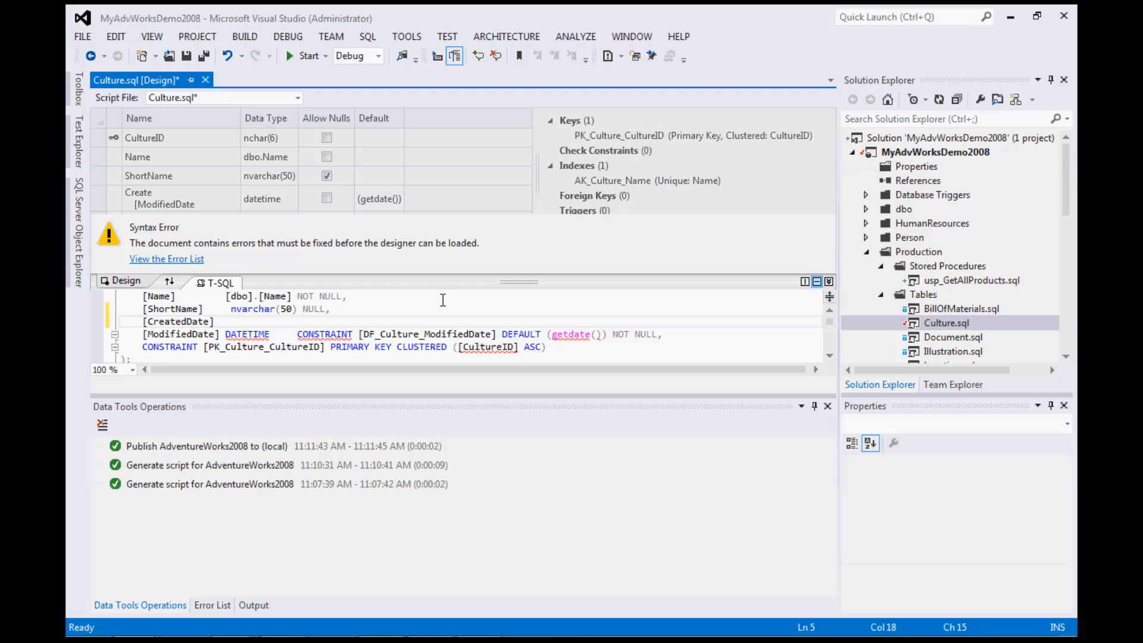
- Define the CreatedDate column as DATETIME DEFAULT (gatedate()) NOT NULL, then save and close Culture.sql
key(Tab)
text(DATETIME DEFAULT (gatedat)
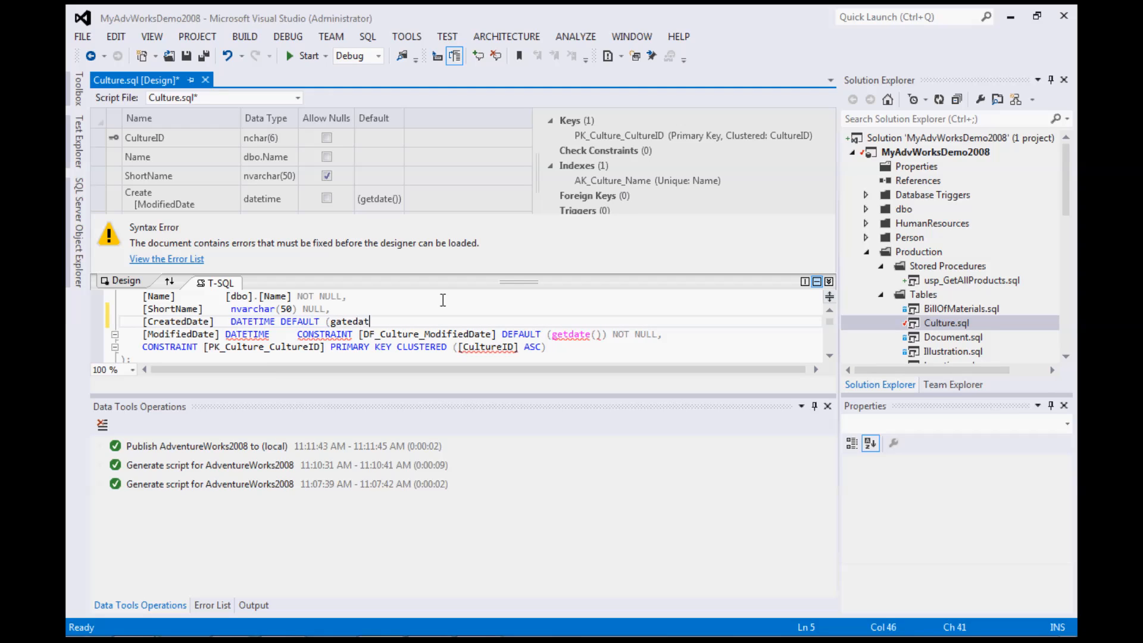
text(e()))
key(BackSpace)
text(NOT NULL,)
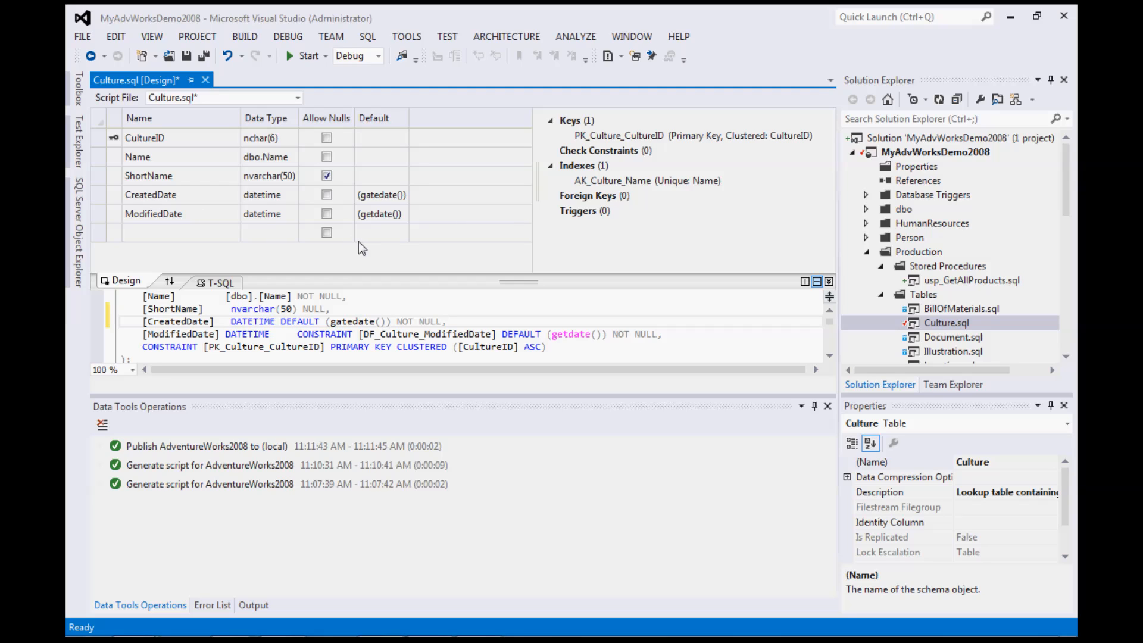
click(191, 58)
click(202, 78)
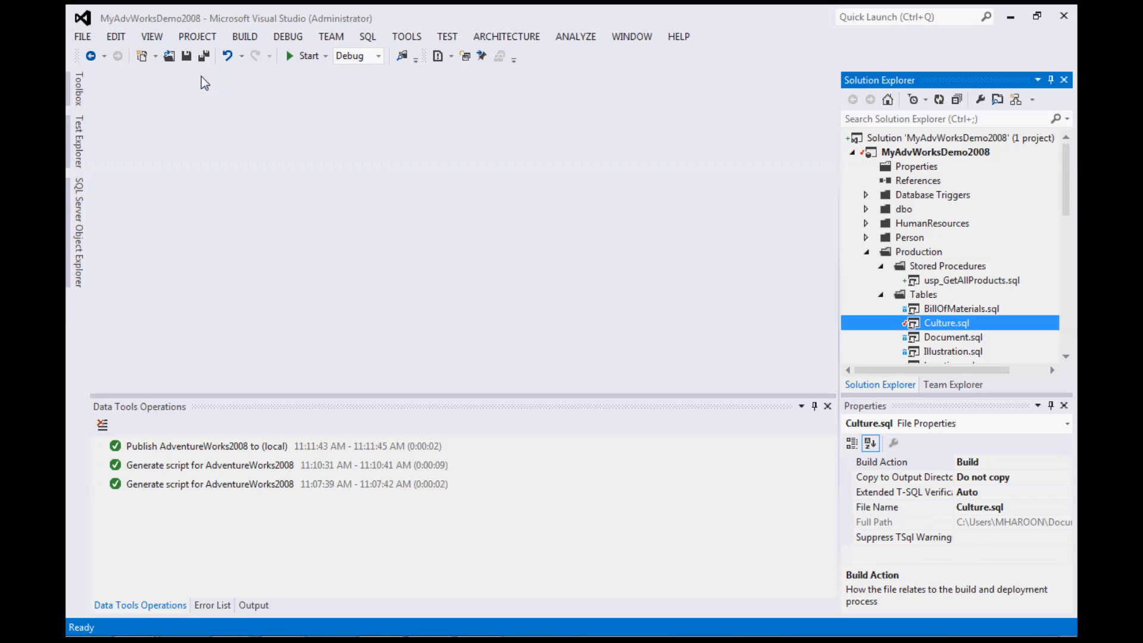
- Try to deploy the project by starting debugging, continue past the deployment errors, and examine the error list
click(303, 60)
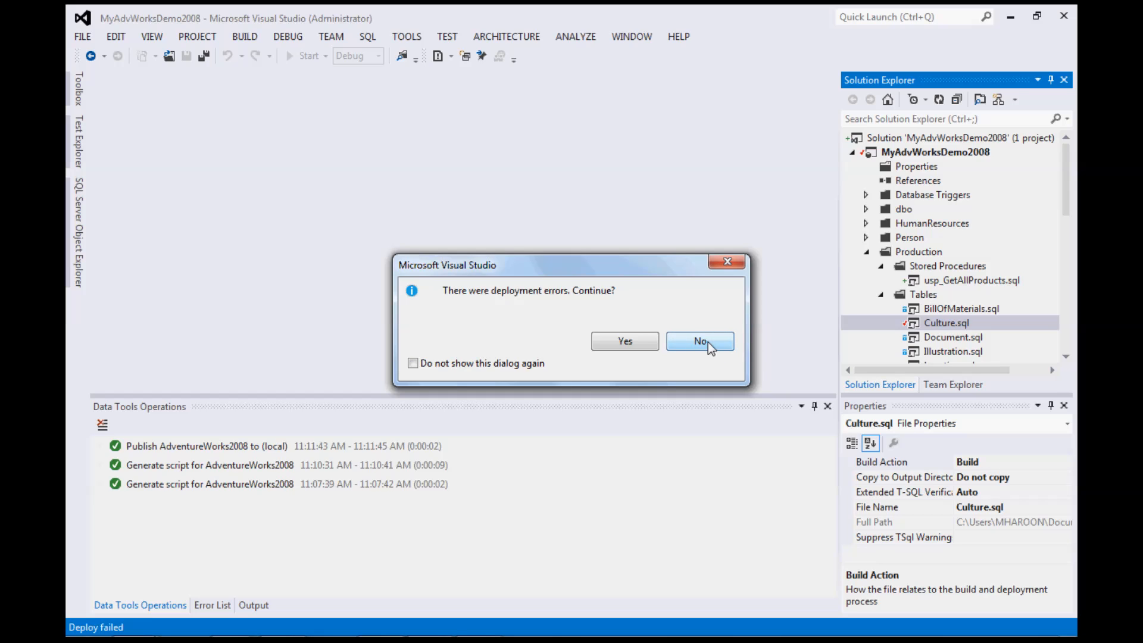
click(643, 343)
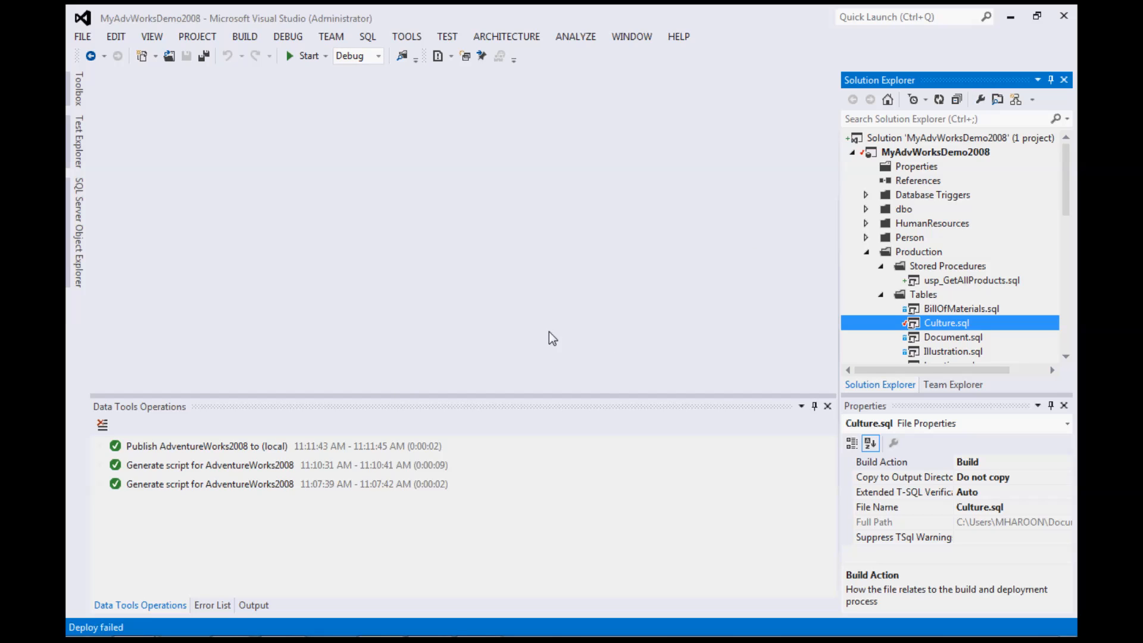
click(211, 604)
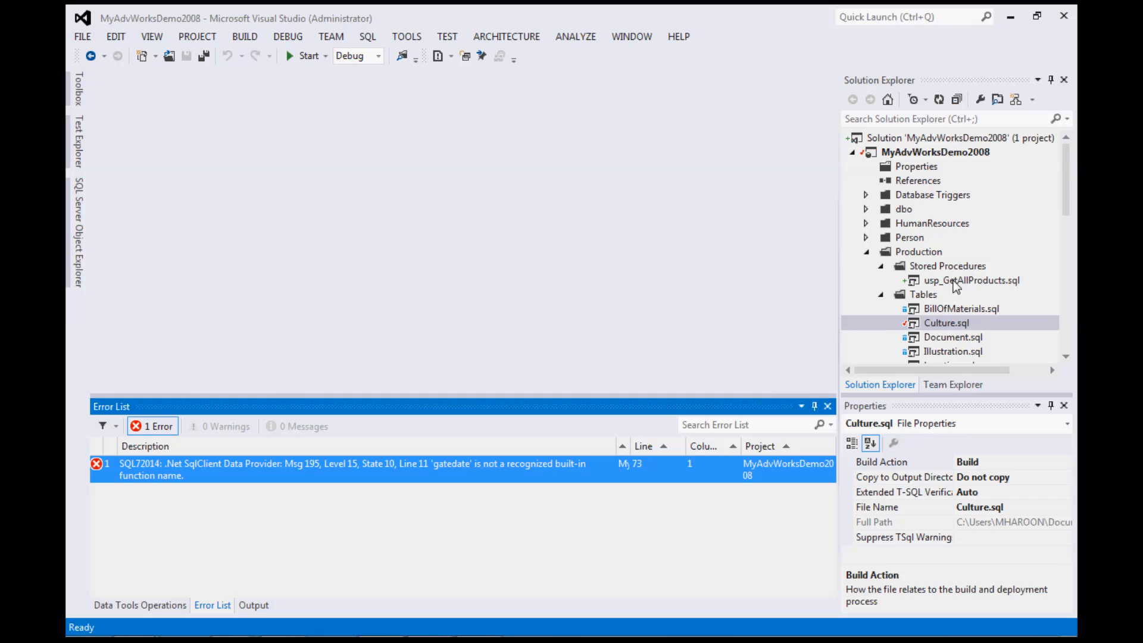
- Correct the CreatedDate column's default value to (getdate()) in the Culture table design and save the file
double_click(924, 323)
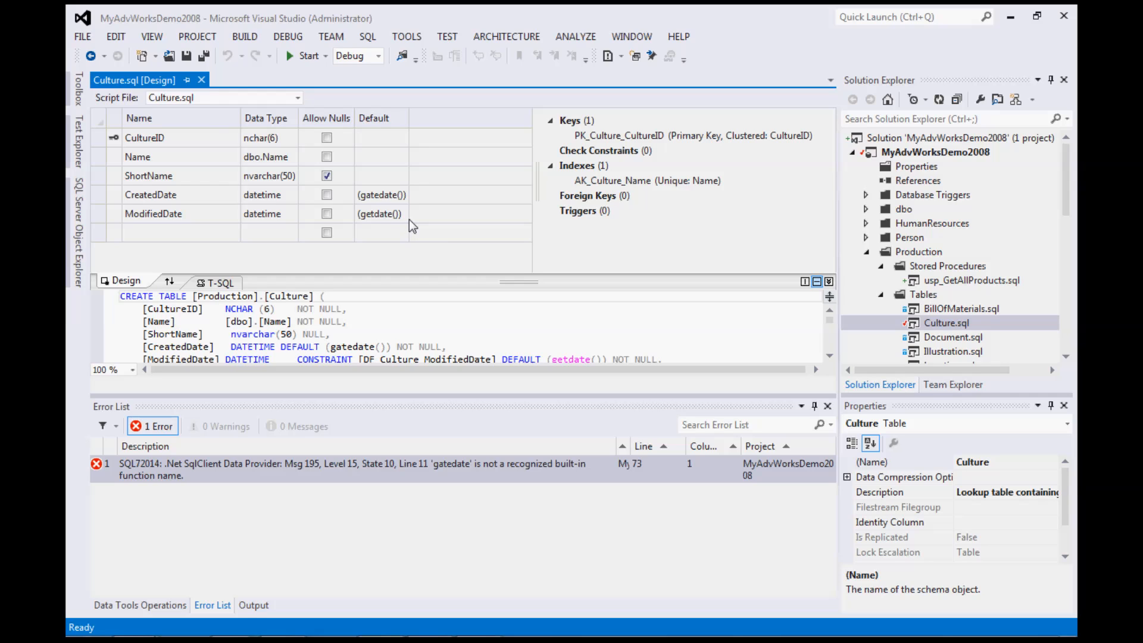
click(369, 198)
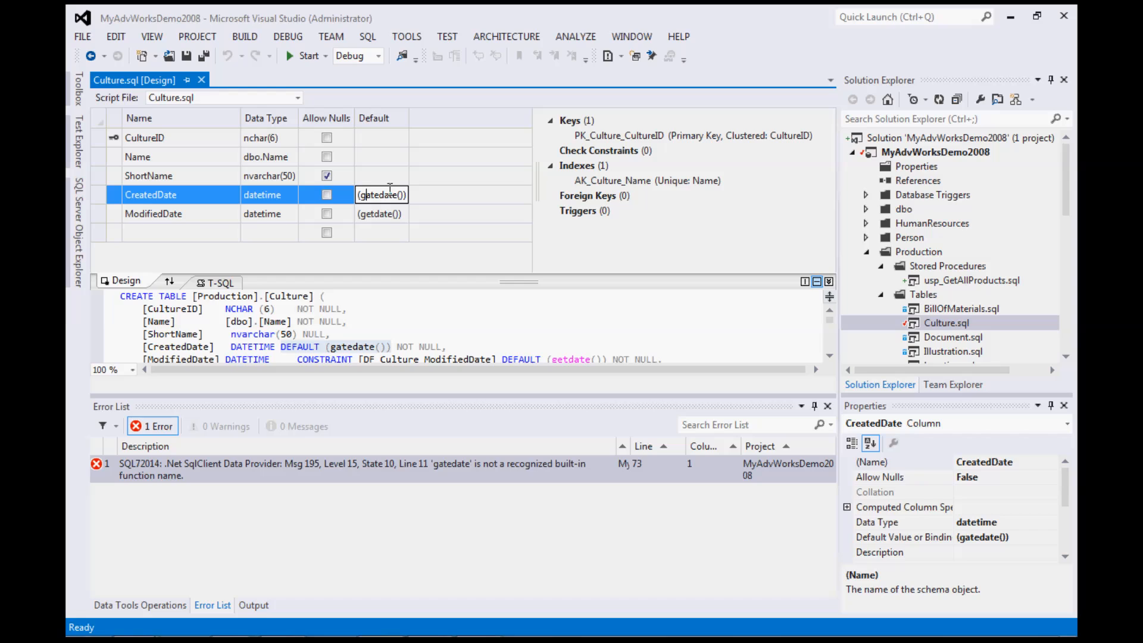
key(BackSpace)
text(e)
key(Delete)
key(Return)
click(185, 55)
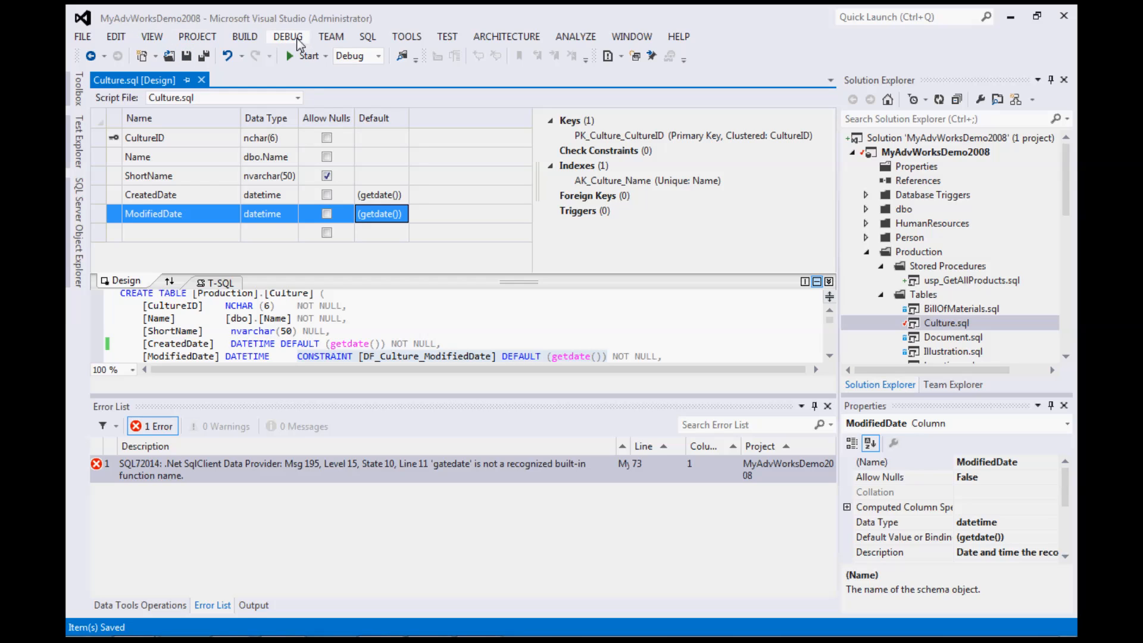
- Deploy the project again by starting debugging, check the data tools operations, and close Culture.sql
click(293, 58)
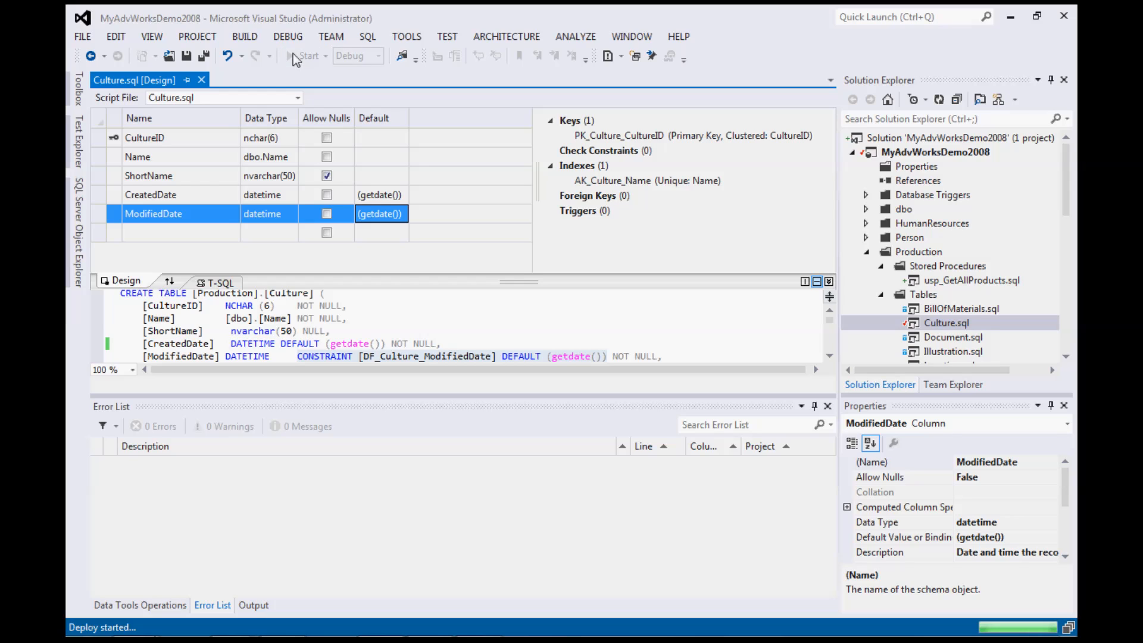
click(172, 602)
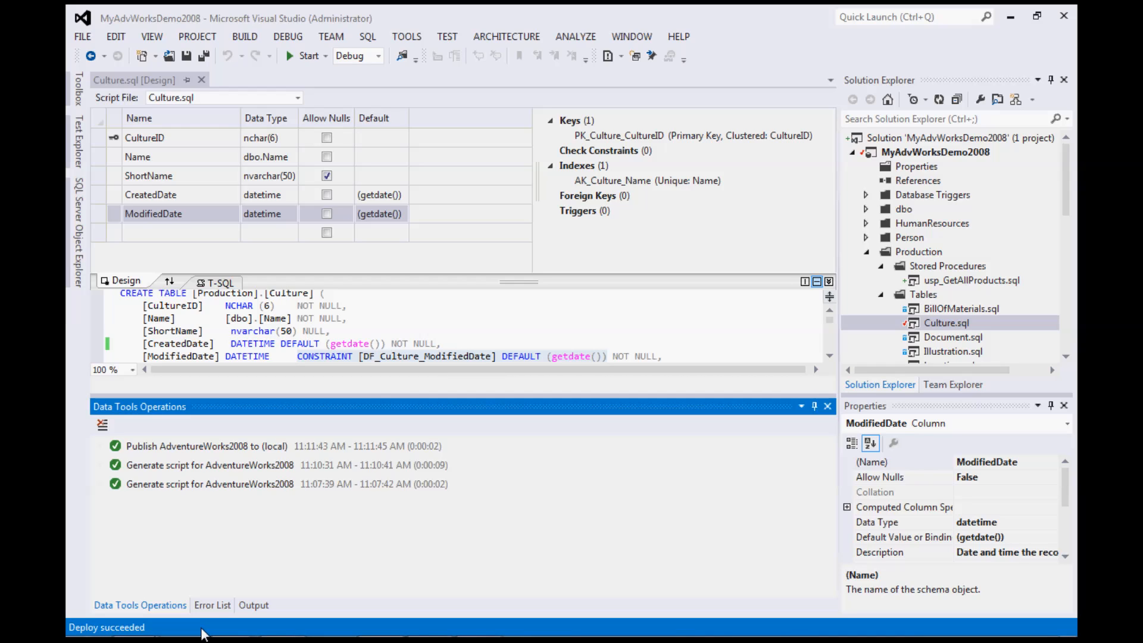
click(202, 80)
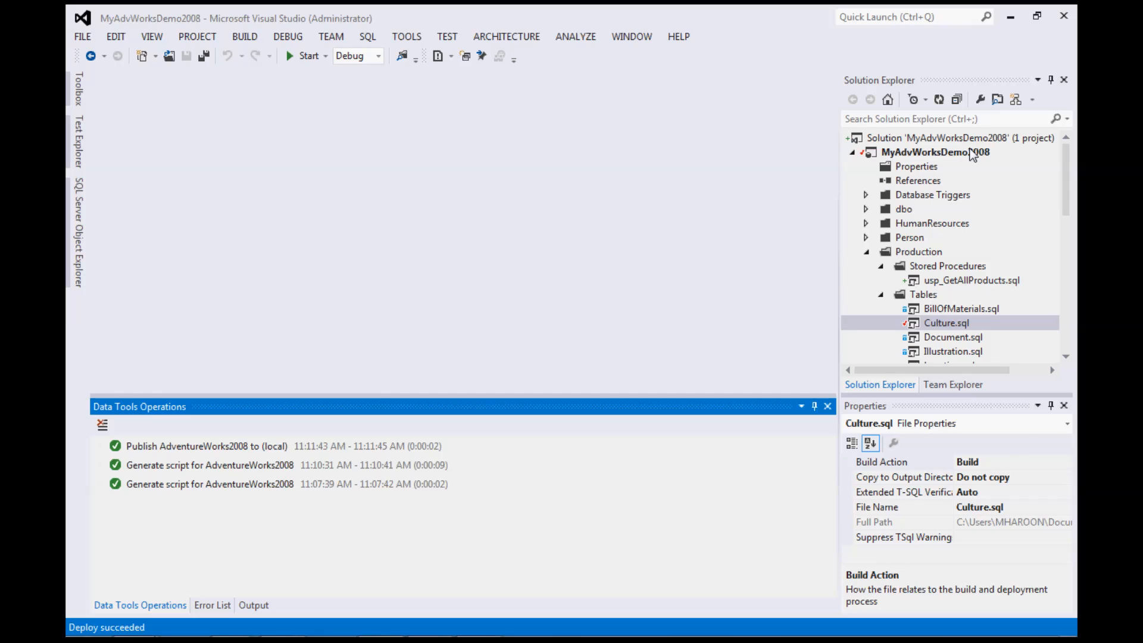
- Publish the MyAdvWorksDemo2008 project to AdventureWorks2008 on server (local) using the saved LocalAdventureWorks2008.publish.xml profile
click(970, 153)
right_click(970, 152)
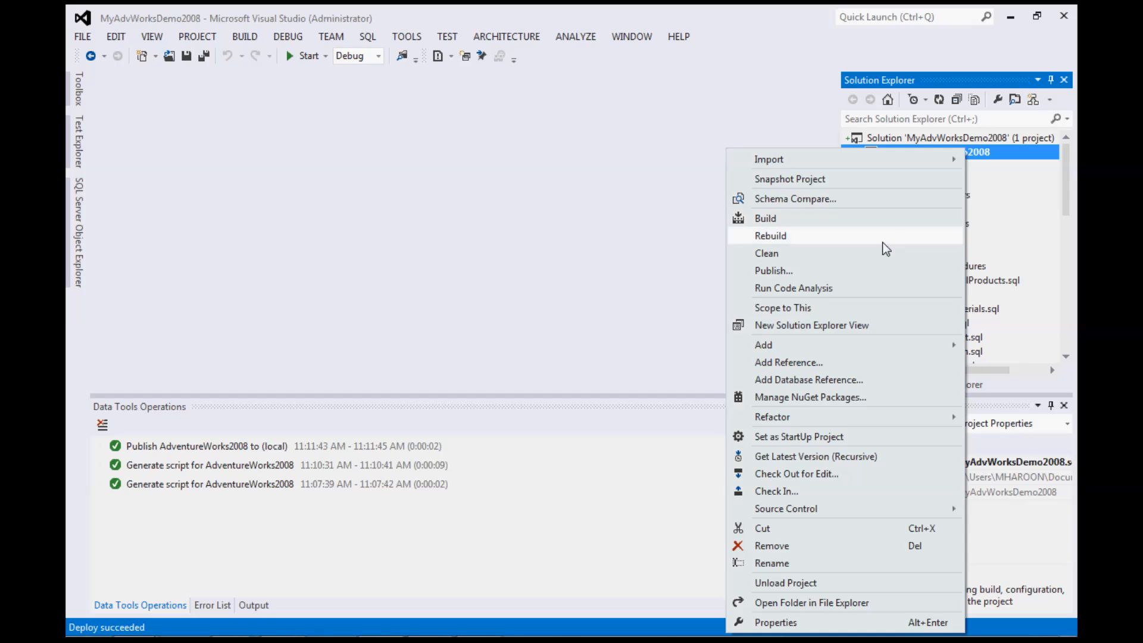
click(870, 270)
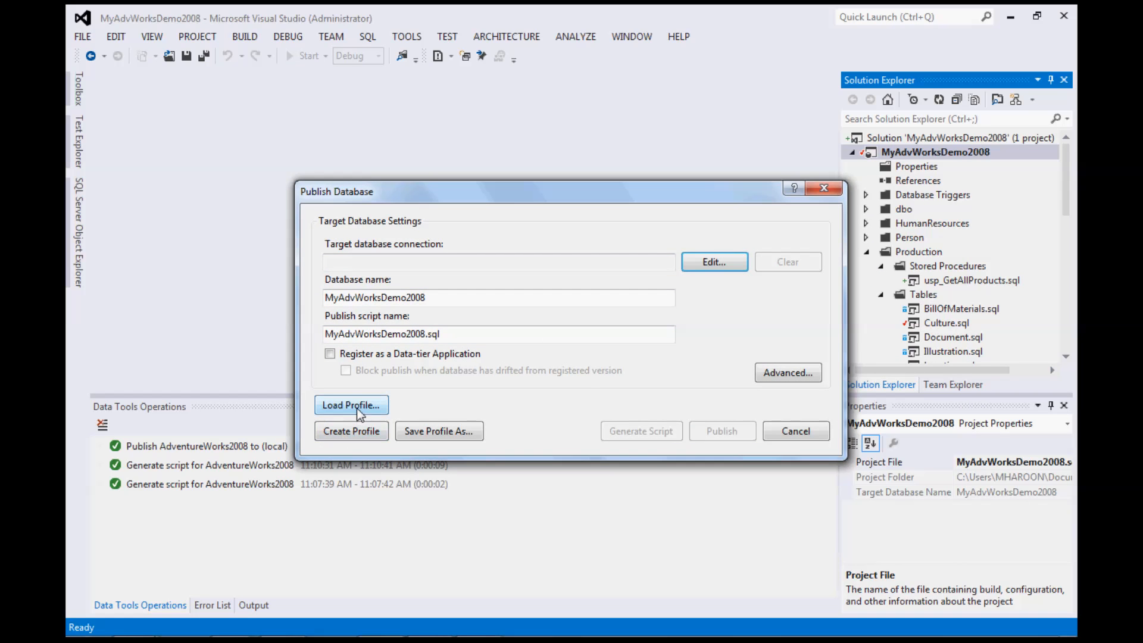
click(356, 409)
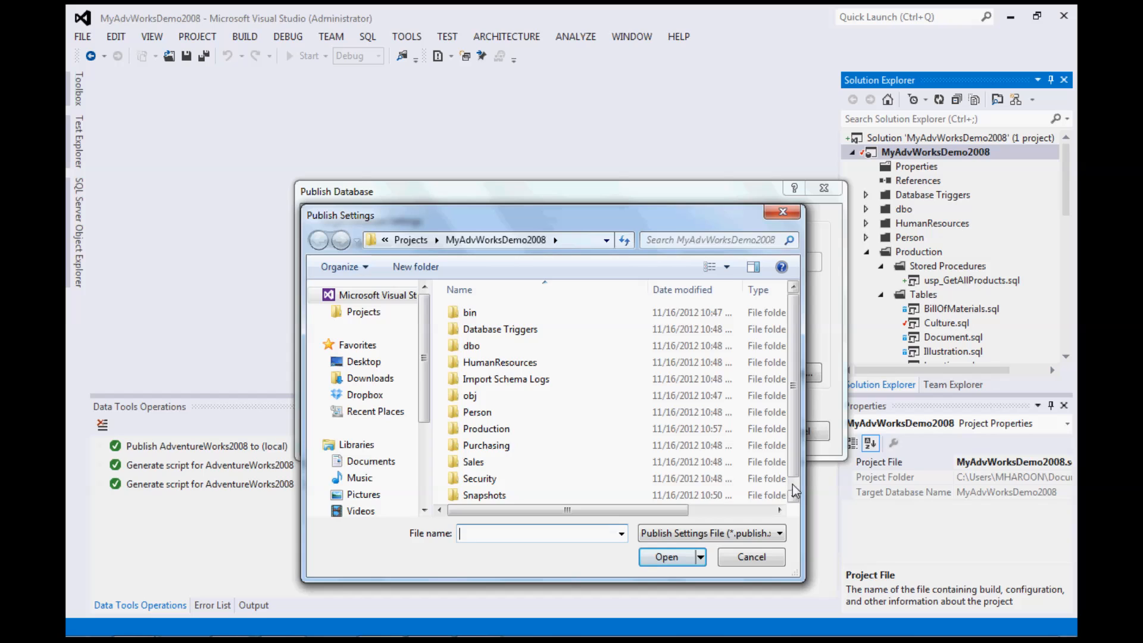
scroll(795, 491, down, 1)
click(536, 496)
click(667, 557)
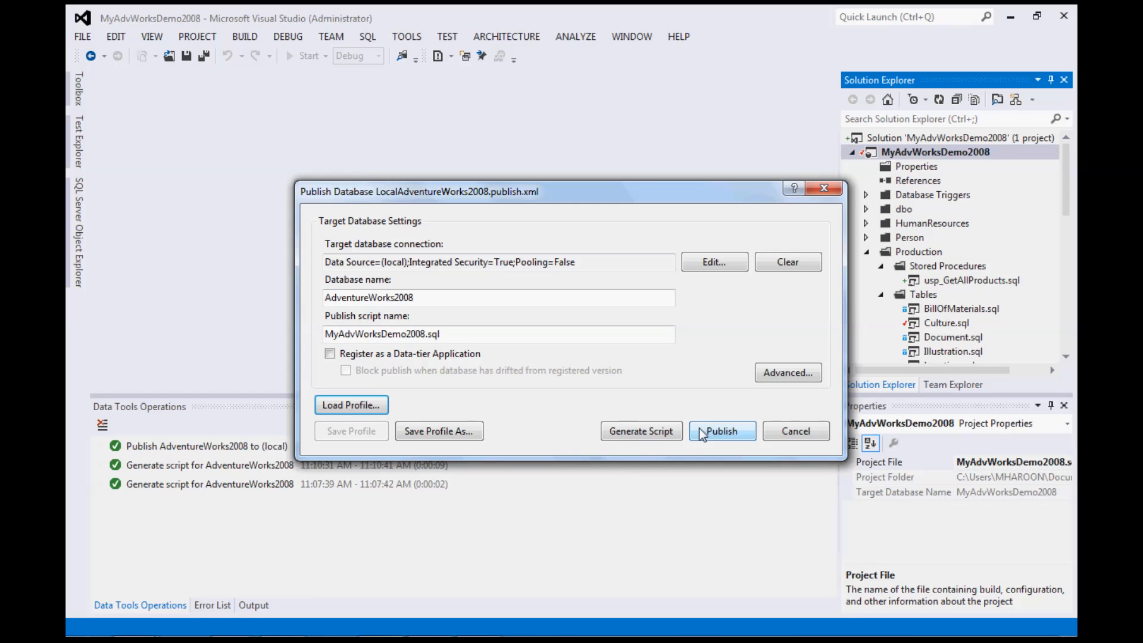
click(718, 434)
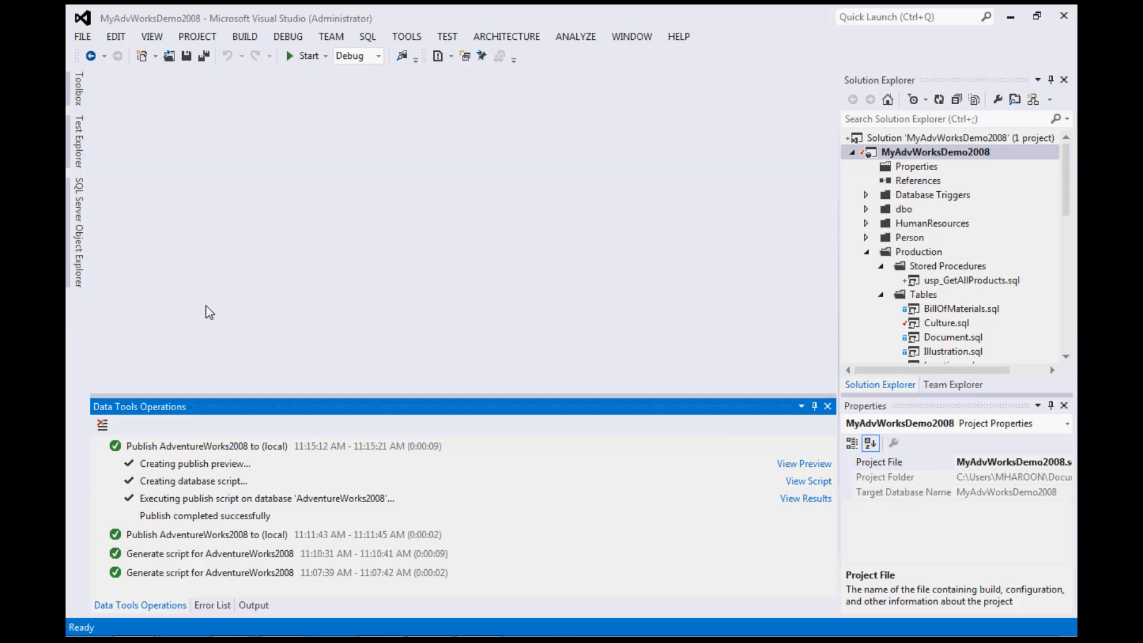
- Refresh the Production.Culture table in SQL Server Object Explorer, inspect its CreatedDate column in the table design, and close it
click(78, 259)
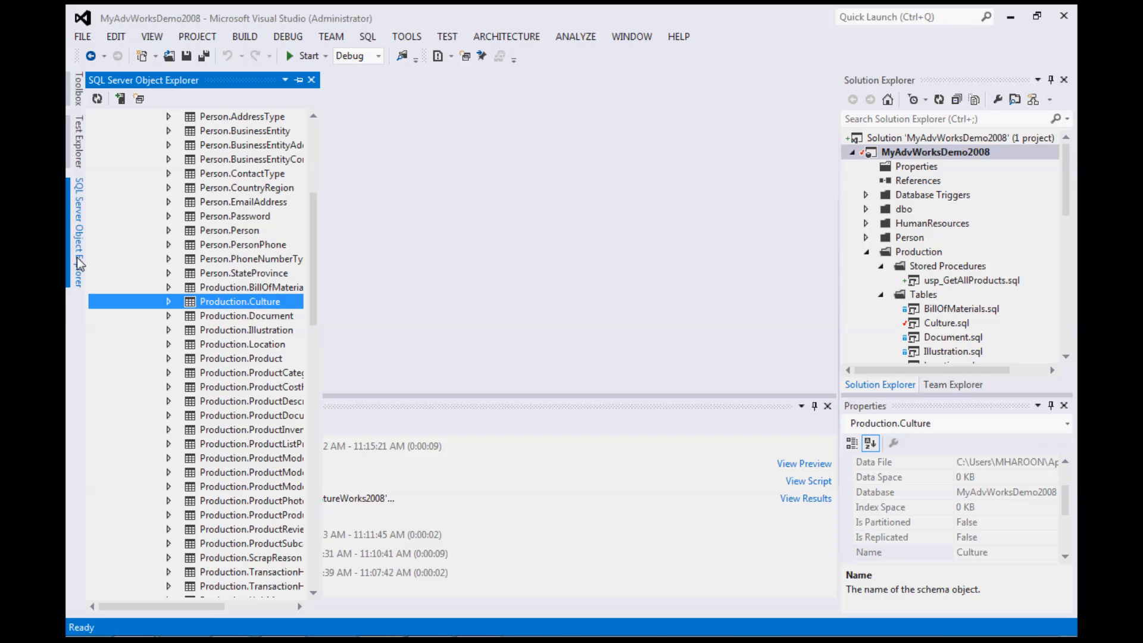
right_click(279, 305)
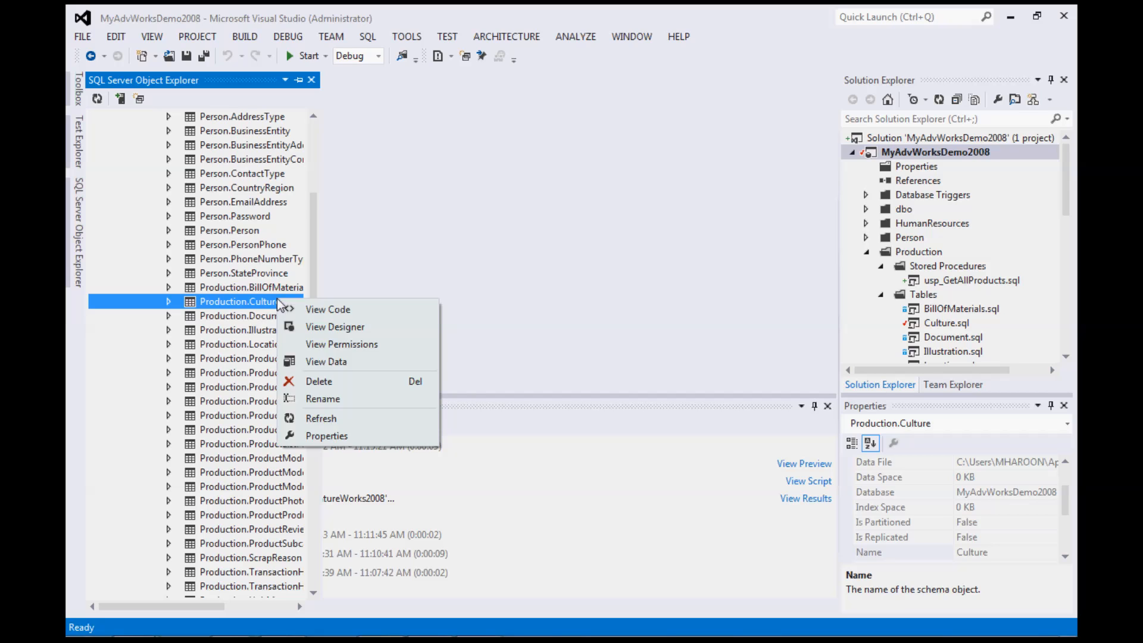
click(341, 416)
click(255, 304)
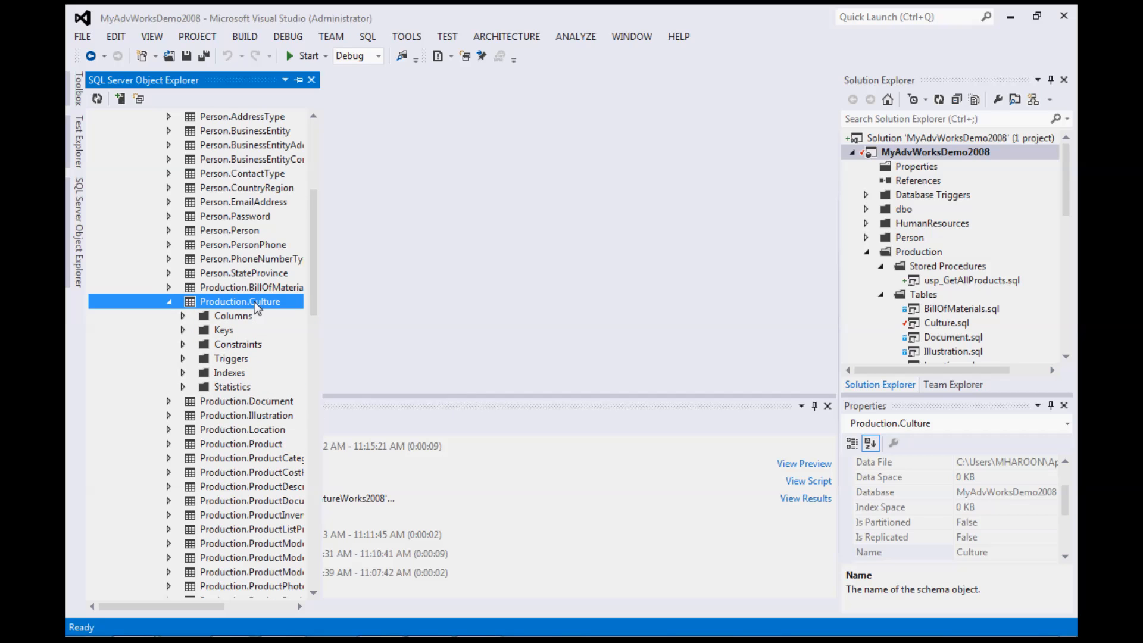
double_click(255, 302)
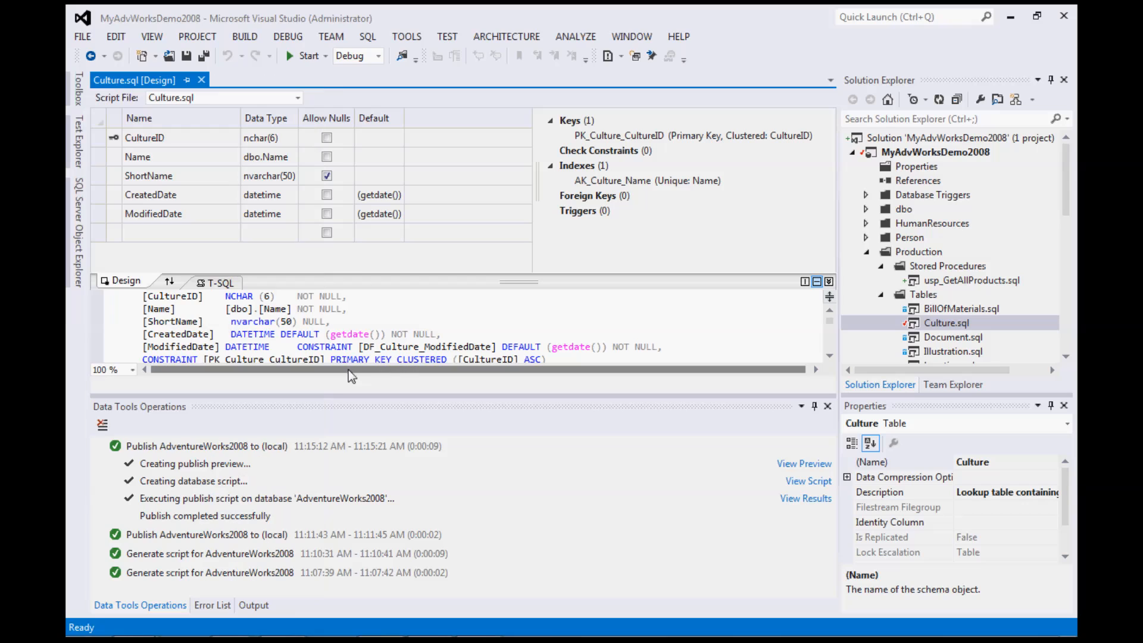
click(200, 197)
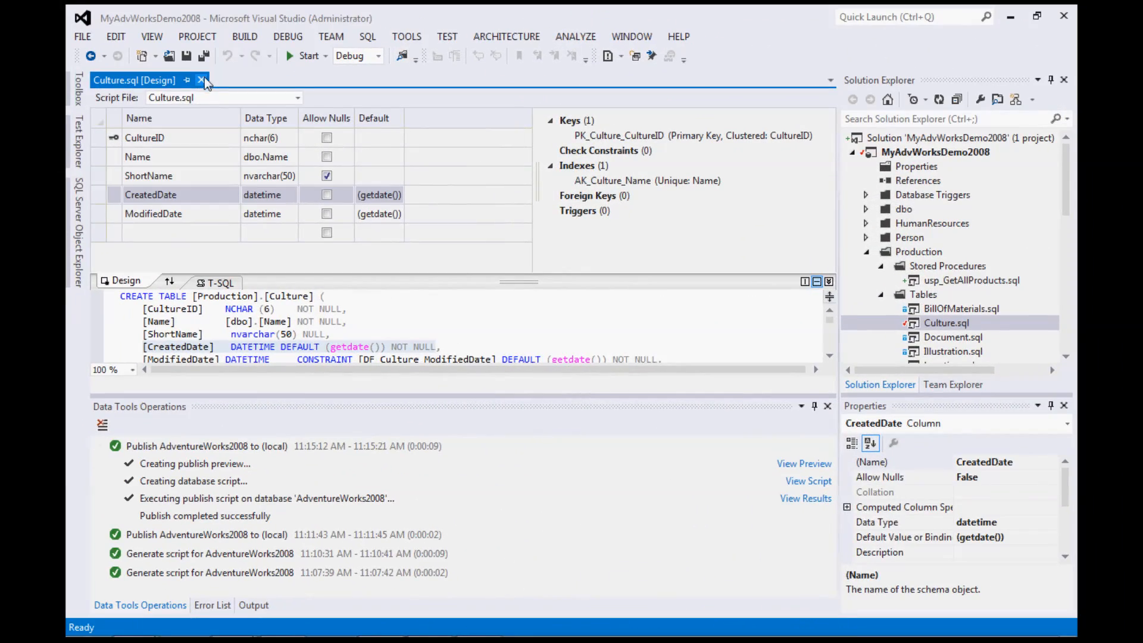
click(202, 80)
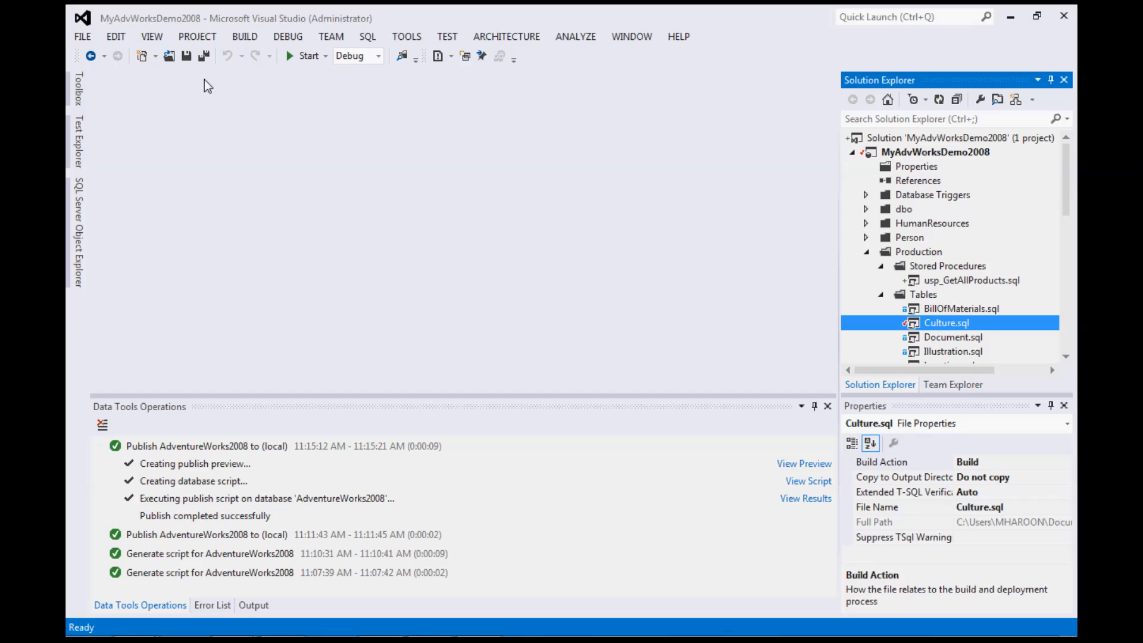
- Start a schema comparison with the project snapshot MyAdvWorksDemo2008_20121116_10-50-04.dacpac as the source
drag(1064, 190, 1075, 320)
drag(1074, 324, 1074, 333)
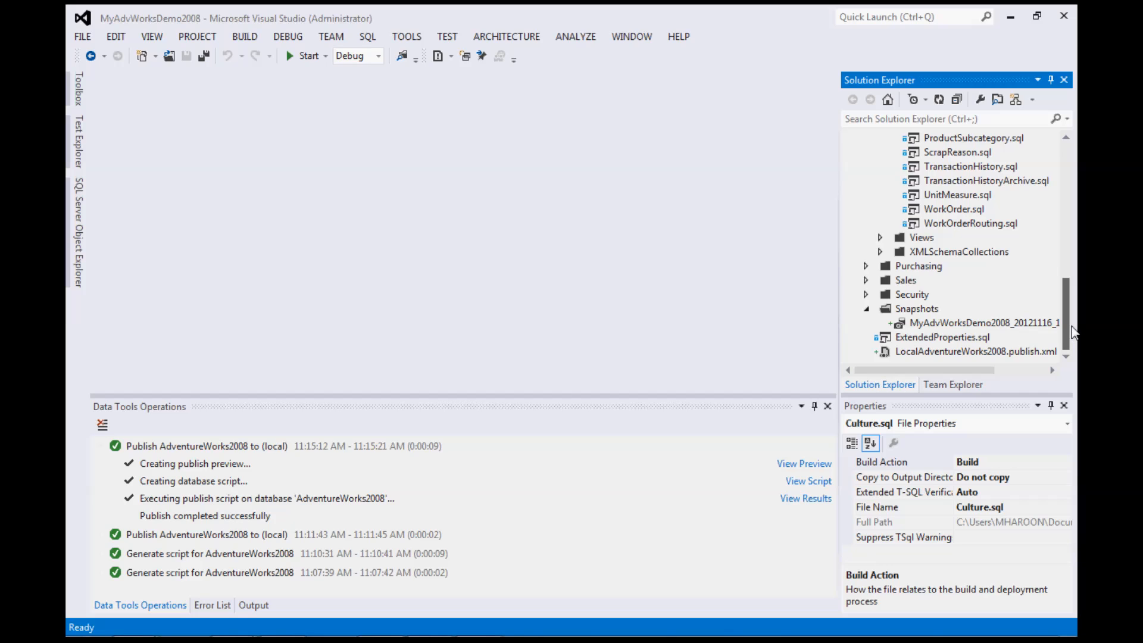
click(1016, 324)
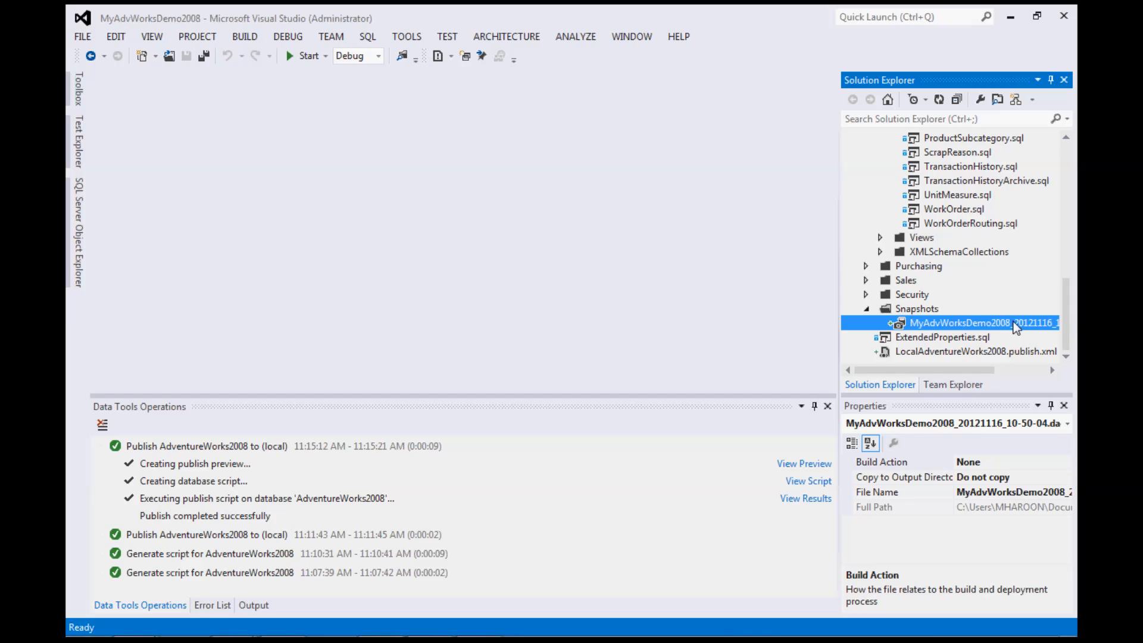
right_click(1016, 327)
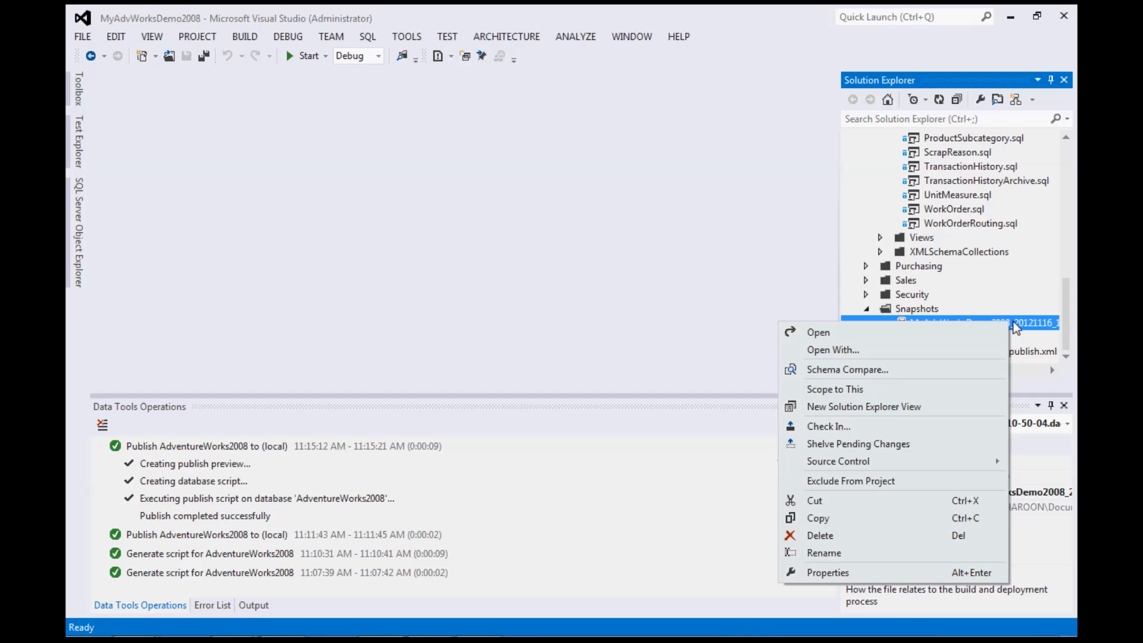
click(945, 370)
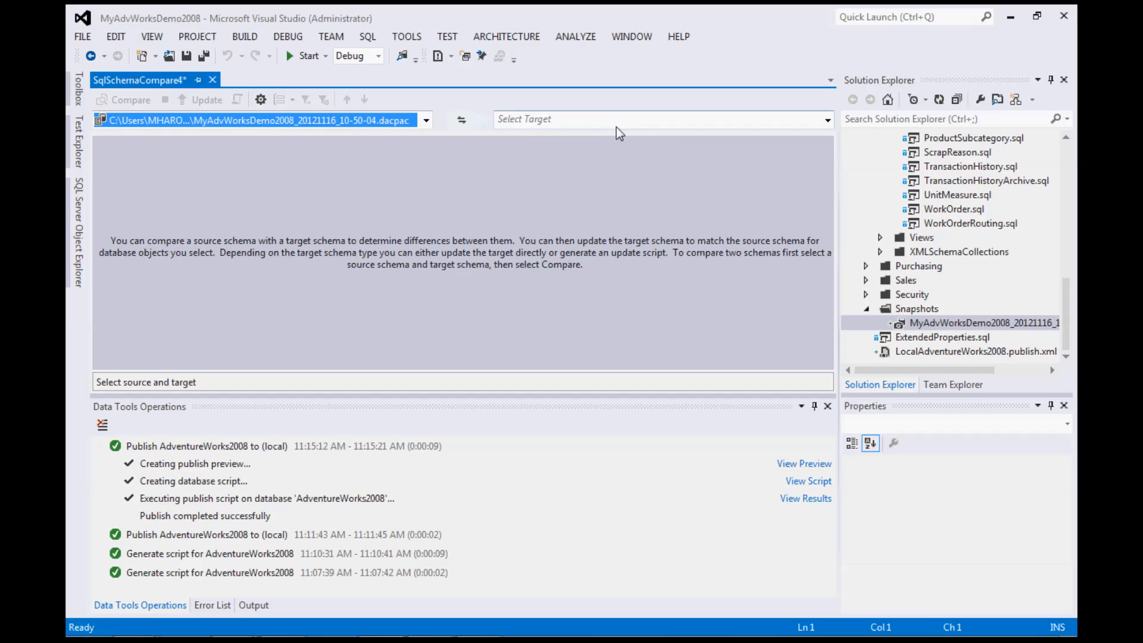
- Set the MyAdvWorksDemo2008 project as the comparison target and run the schema comparison
click(566, 120)
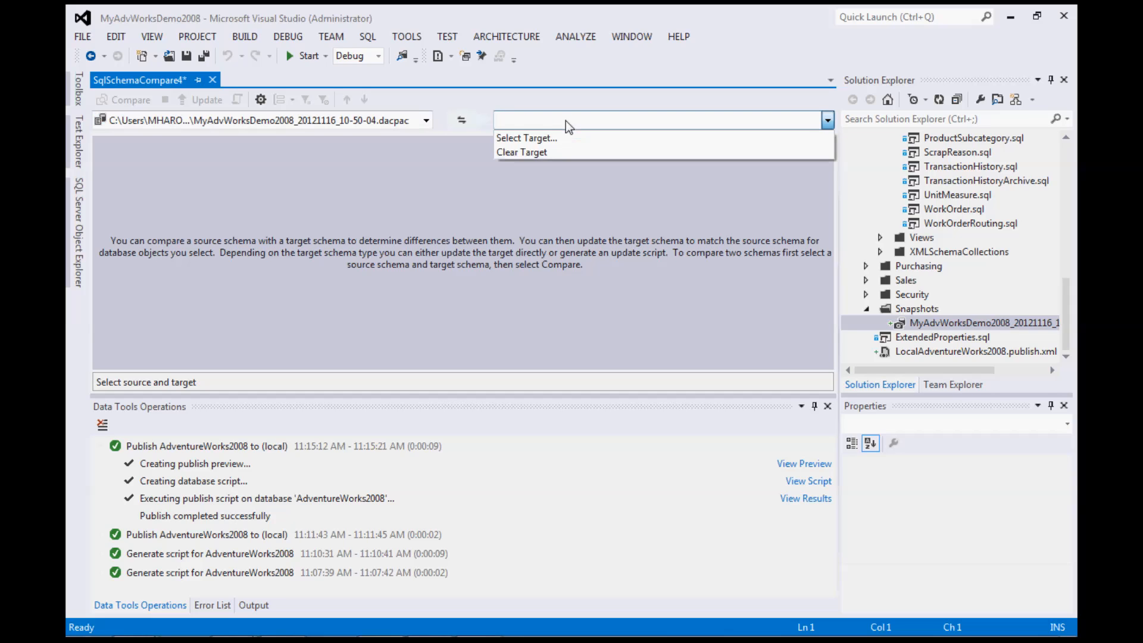
click(590, 142)
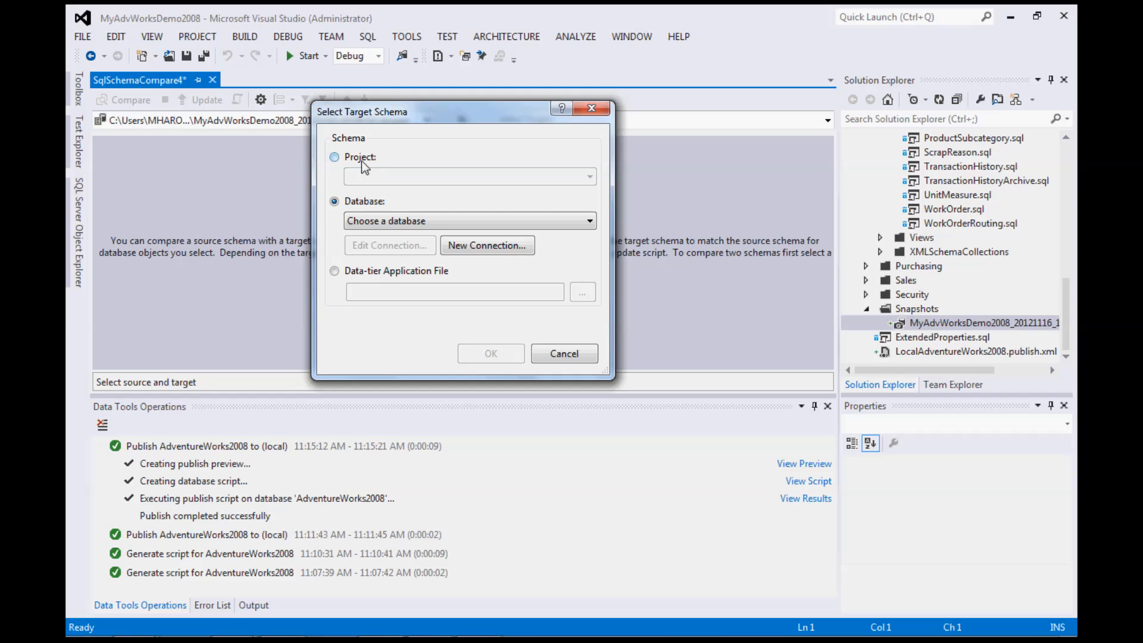
click(359, 156)
click(402, 174)
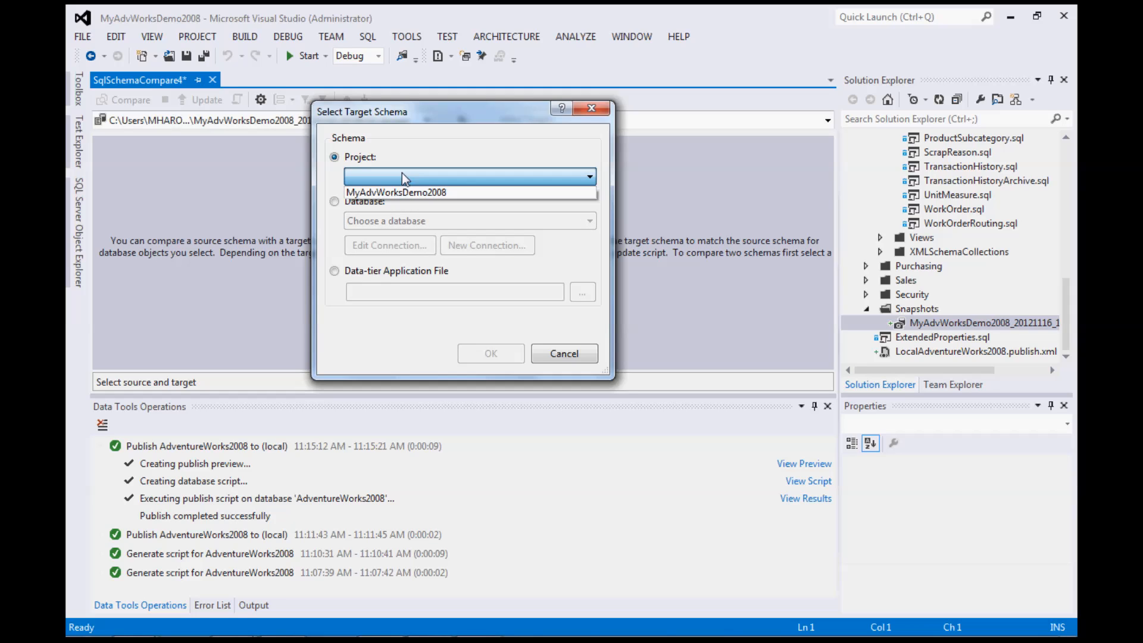
click(403, 191)
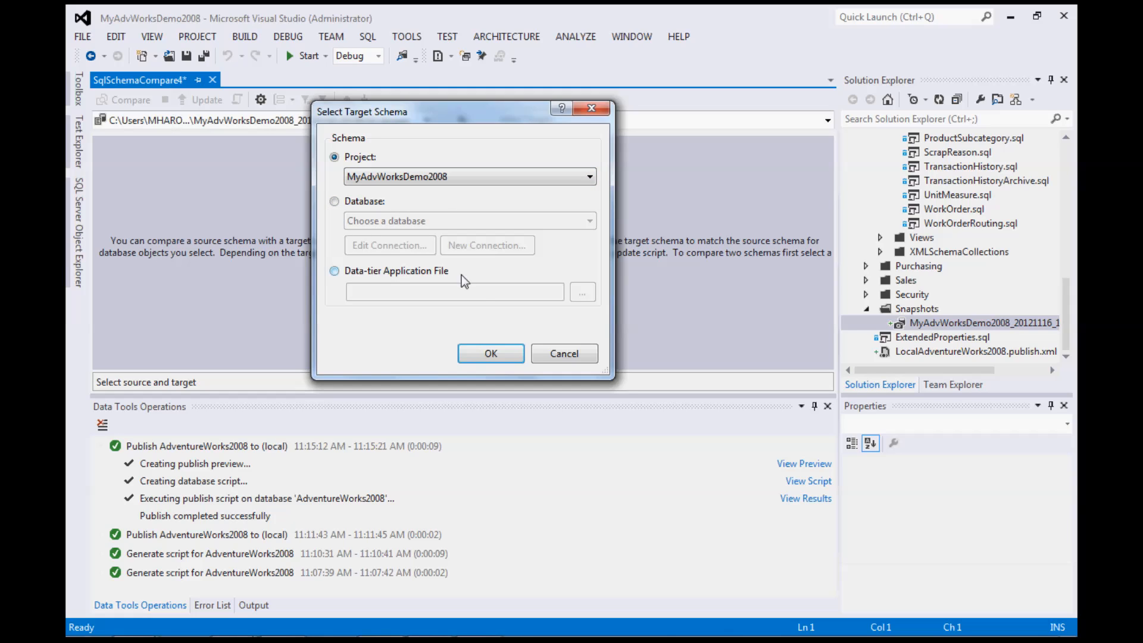
click(492, 355)
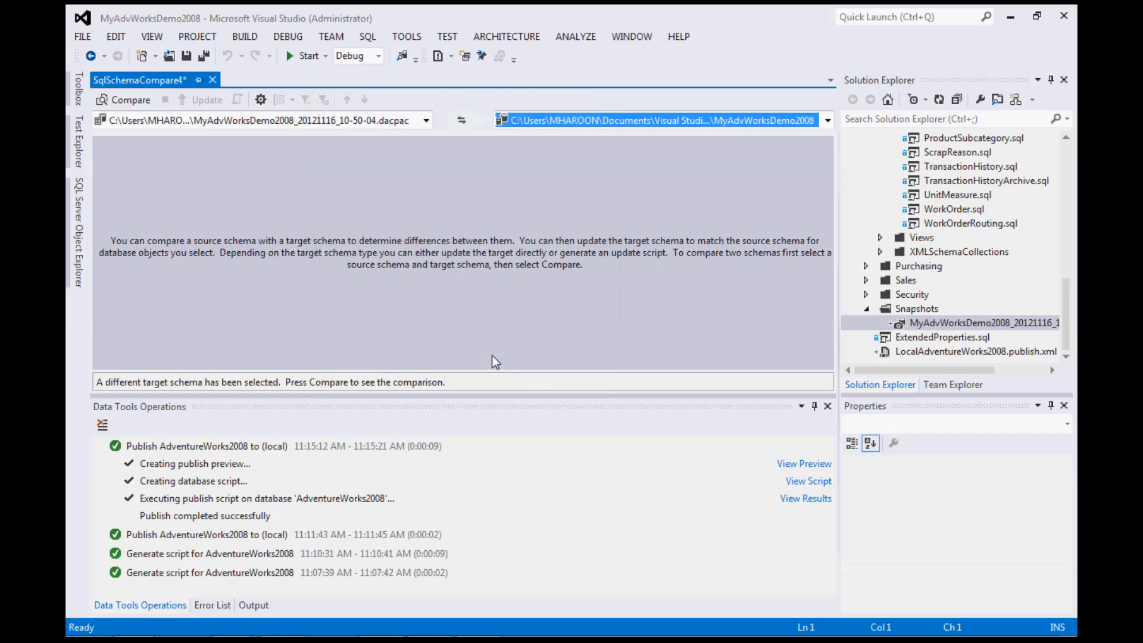
click(107, 98)
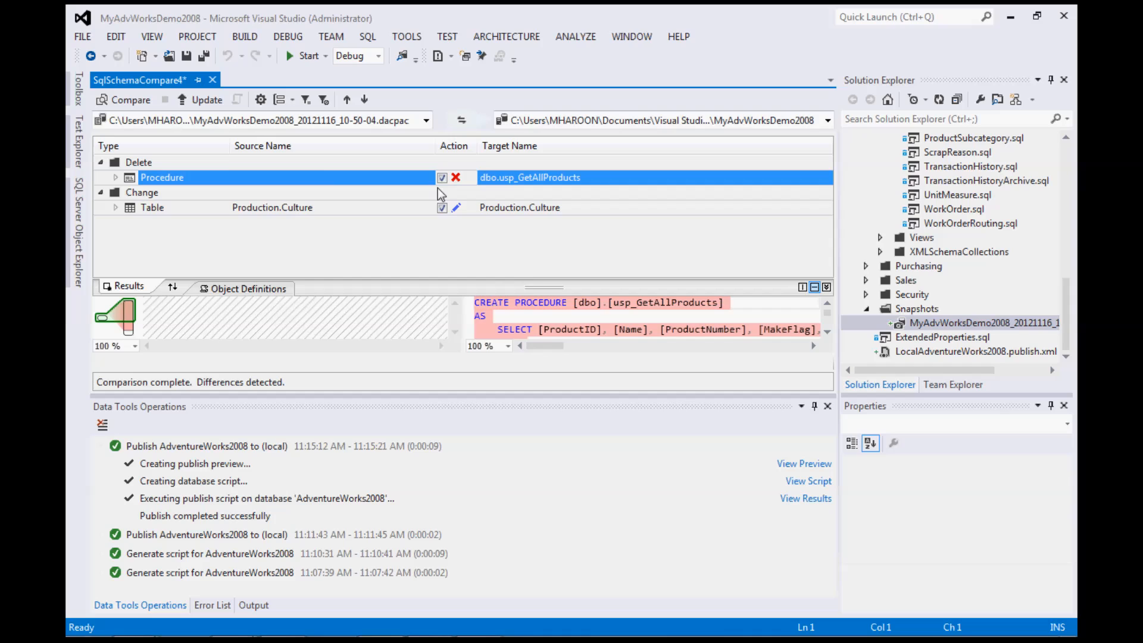
- Examine the differences for the dbo.usp_GetAllProducts procedure and the CreatedDate and ShortName columns of the Production.Culture table
click(116, 178)
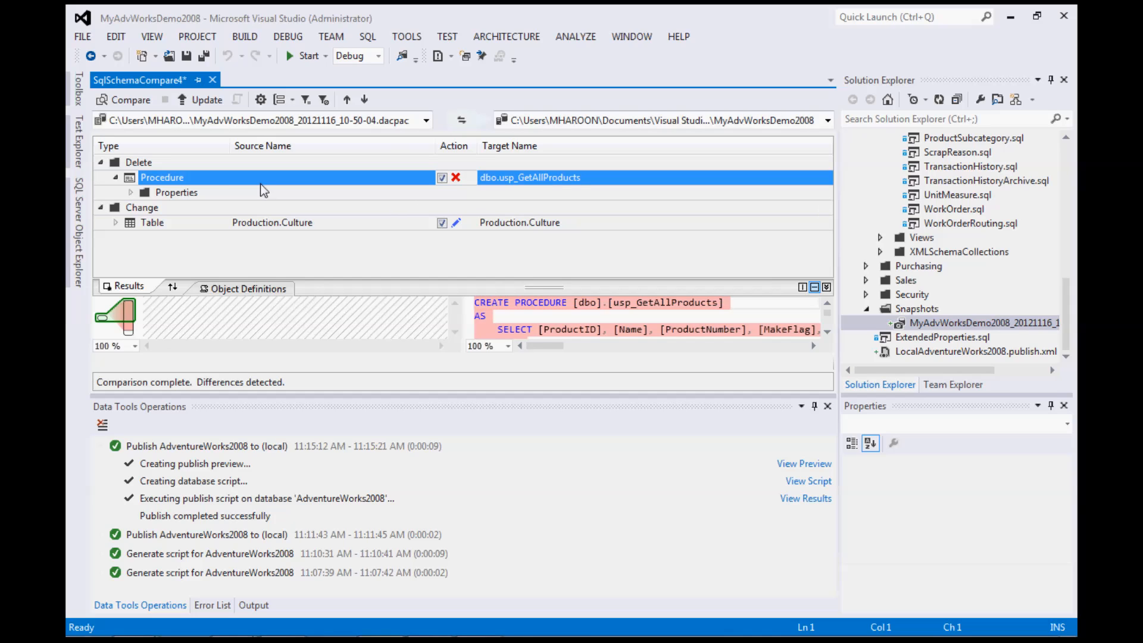
click(116, 178)
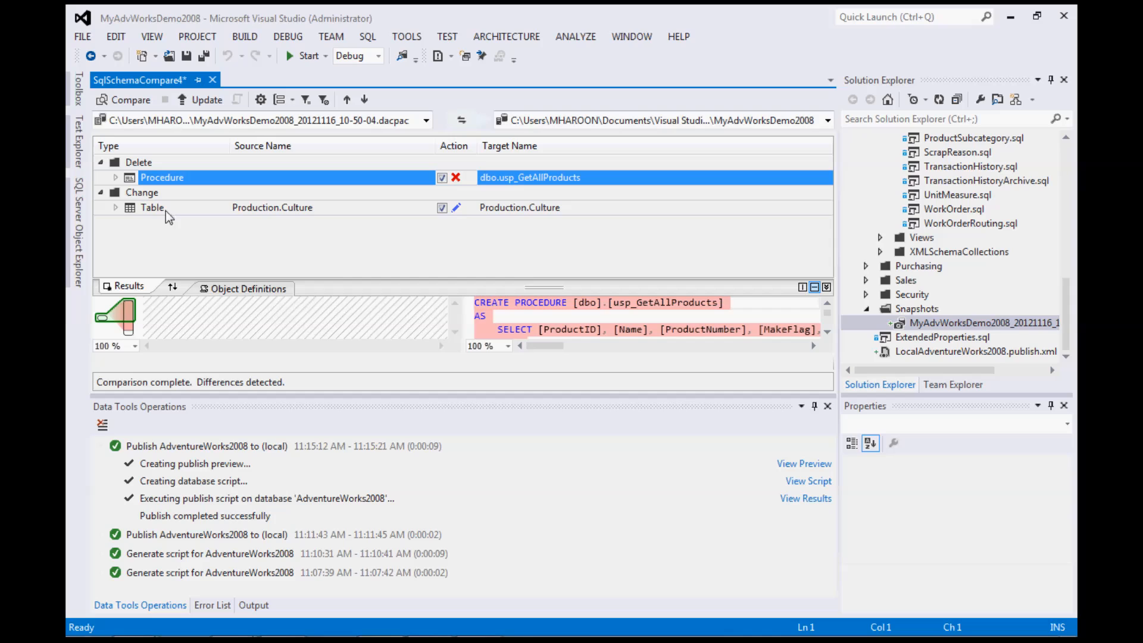
click(115, 207)
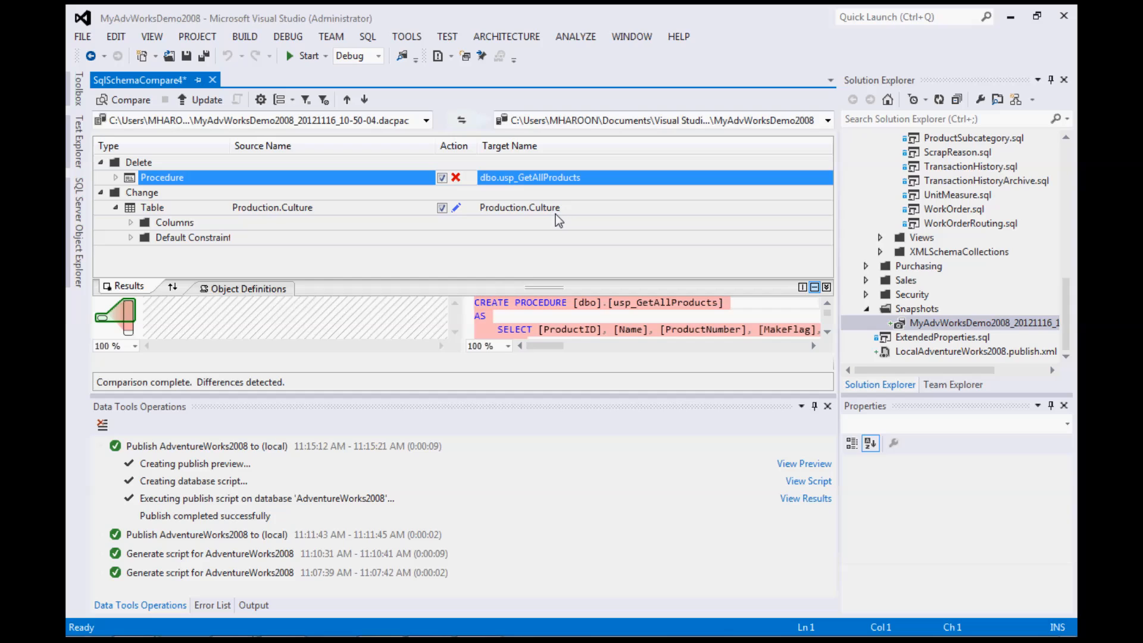
click(131, 223)
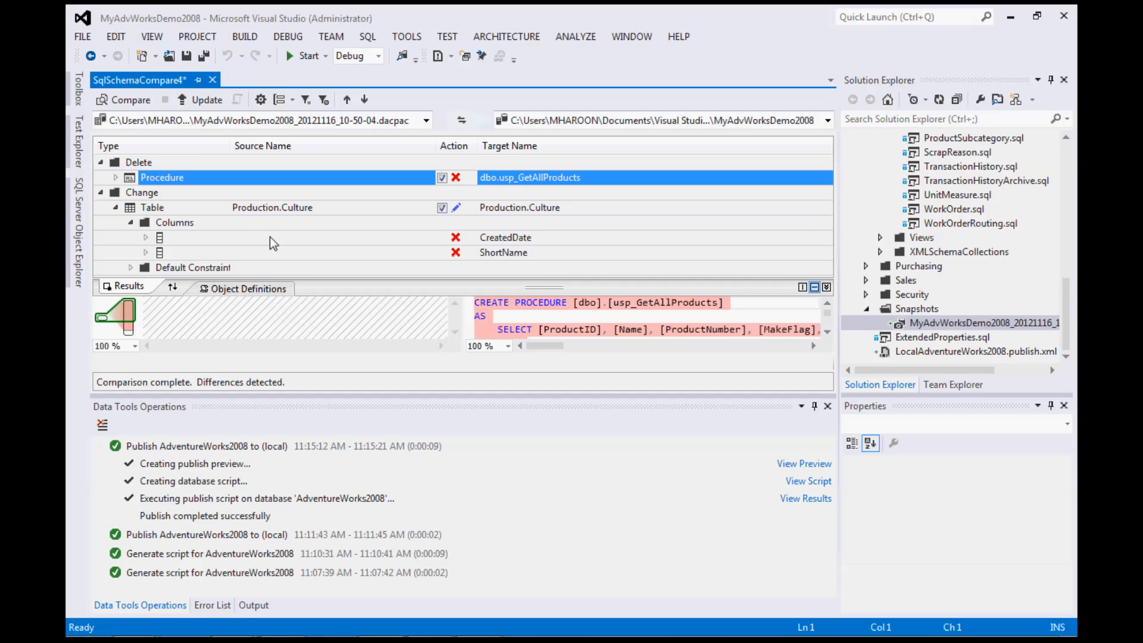
click(506, 239)
click(547, 252)
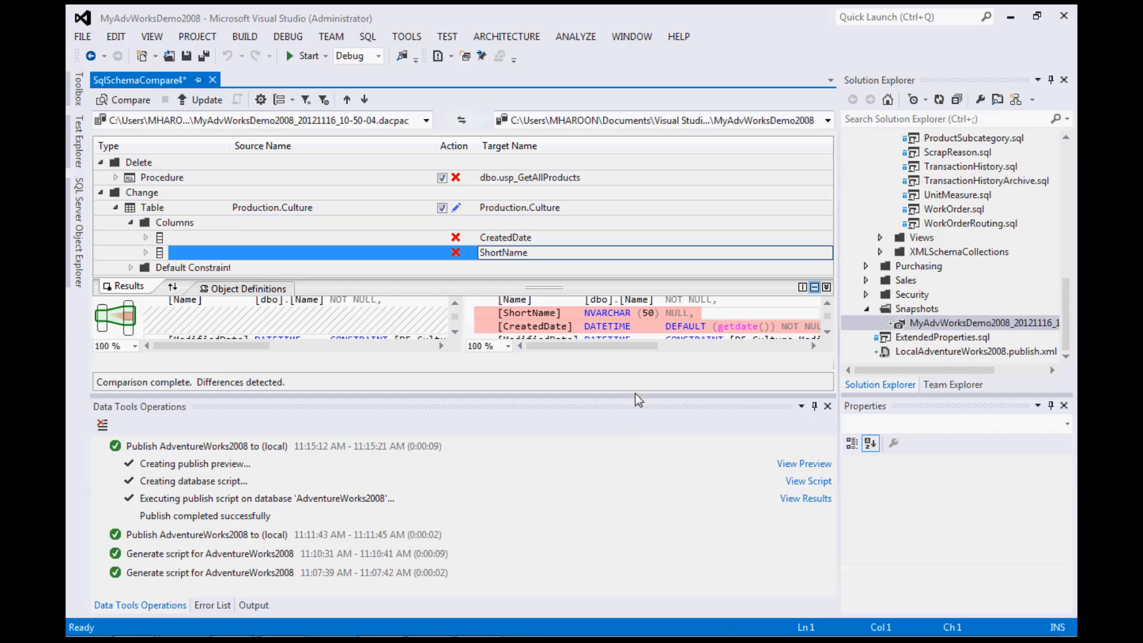
- Hide the data tools operations, enlarge the object definitions area, and compare the source and target scripts of Production.Culture
click(814, 410)
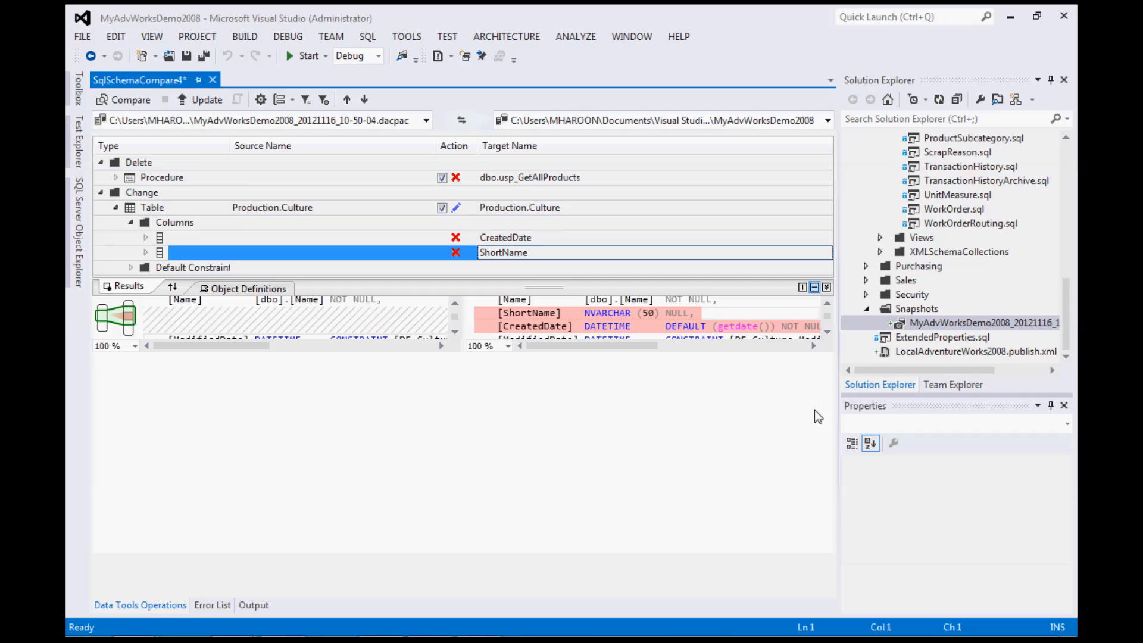
drag(589, 413, 599, 310)
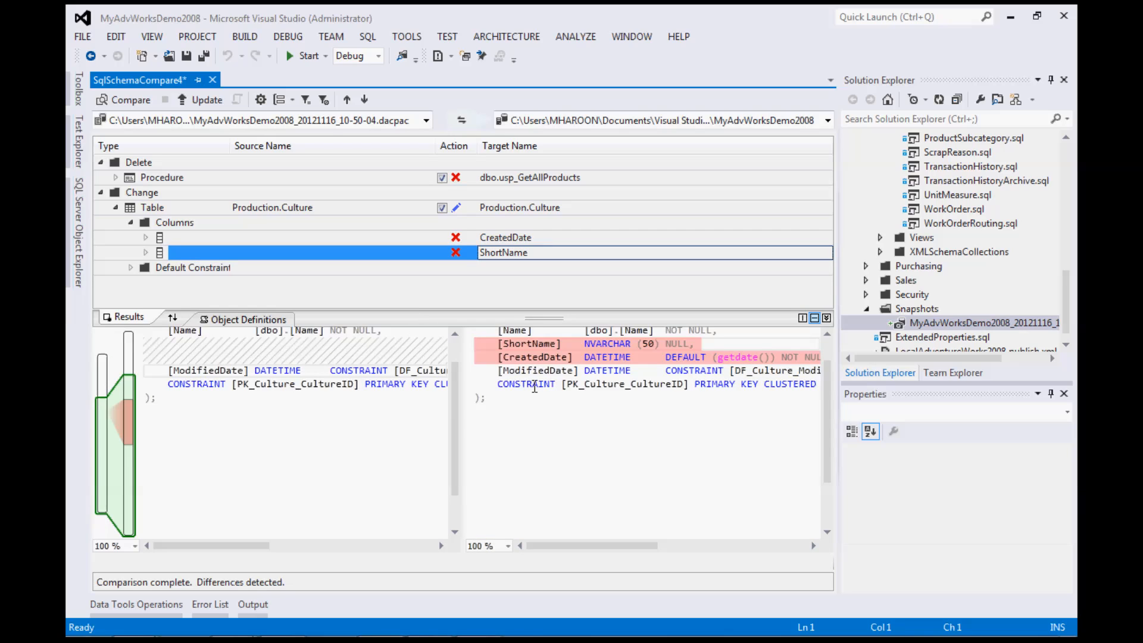
click(568, 384)
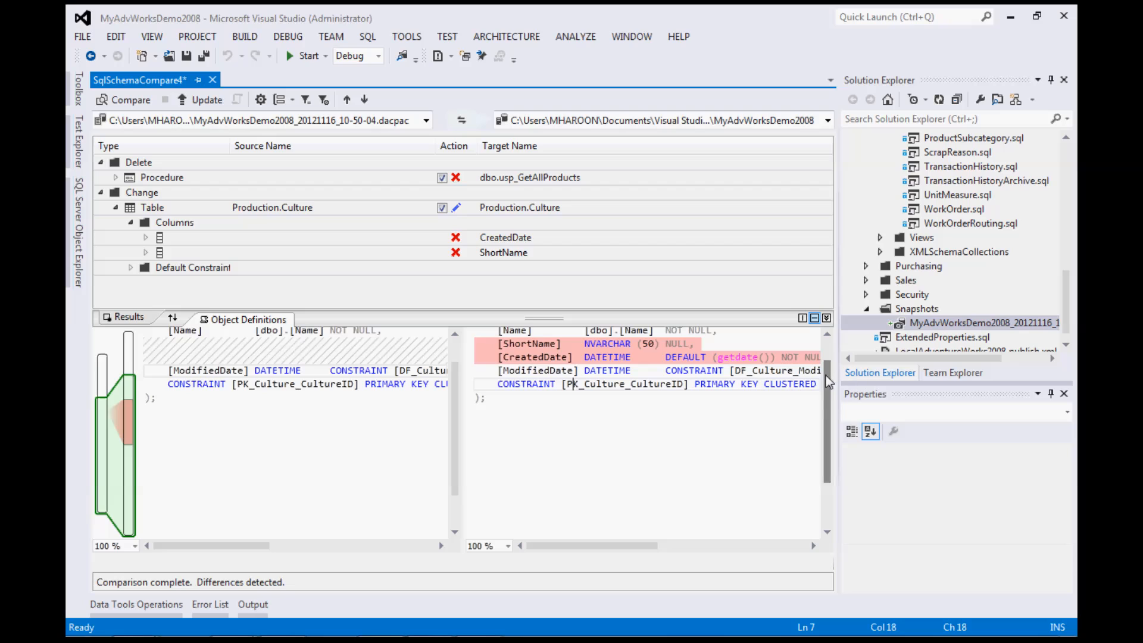
drag(826, 375, 824, 340)
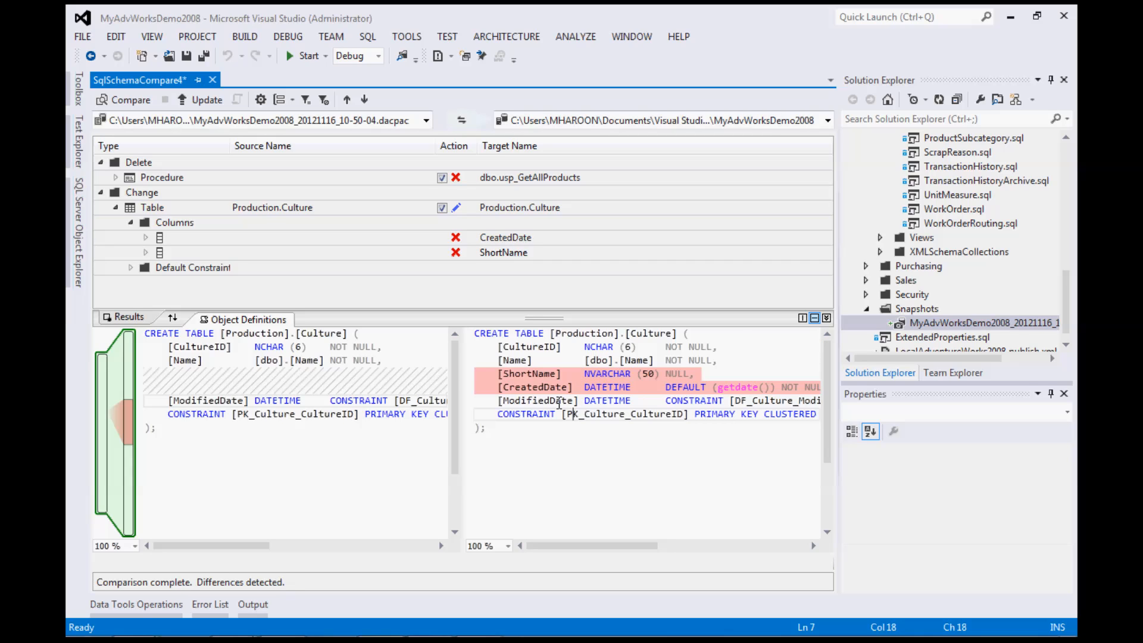
drag(474, 333, 608, 427)
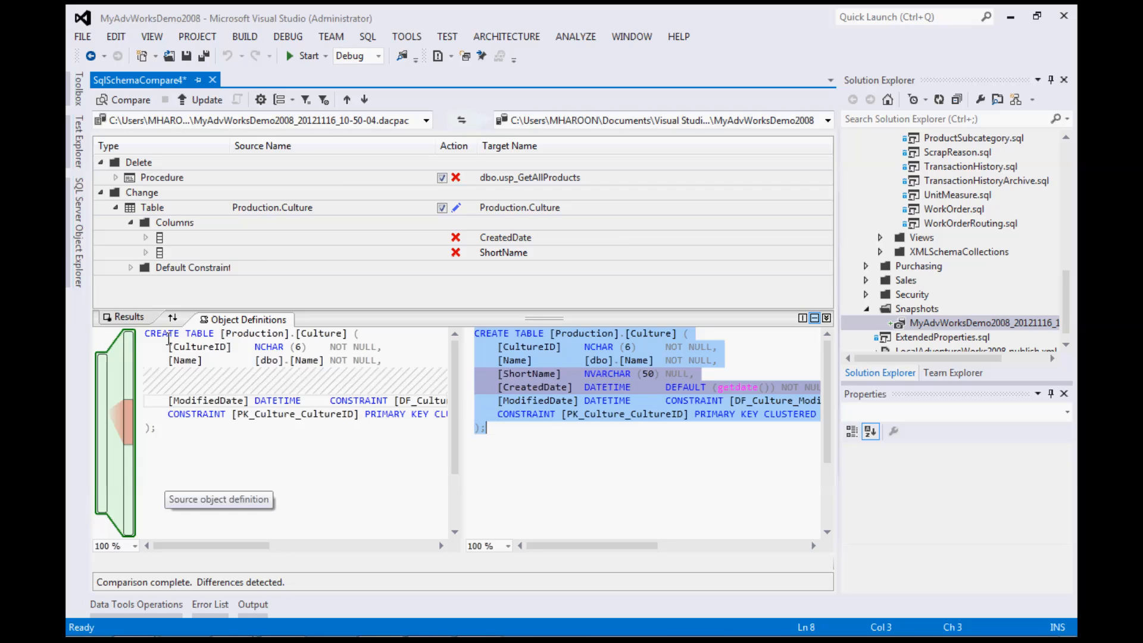
drag(145, 333, 316, 449)
click(563, 334)
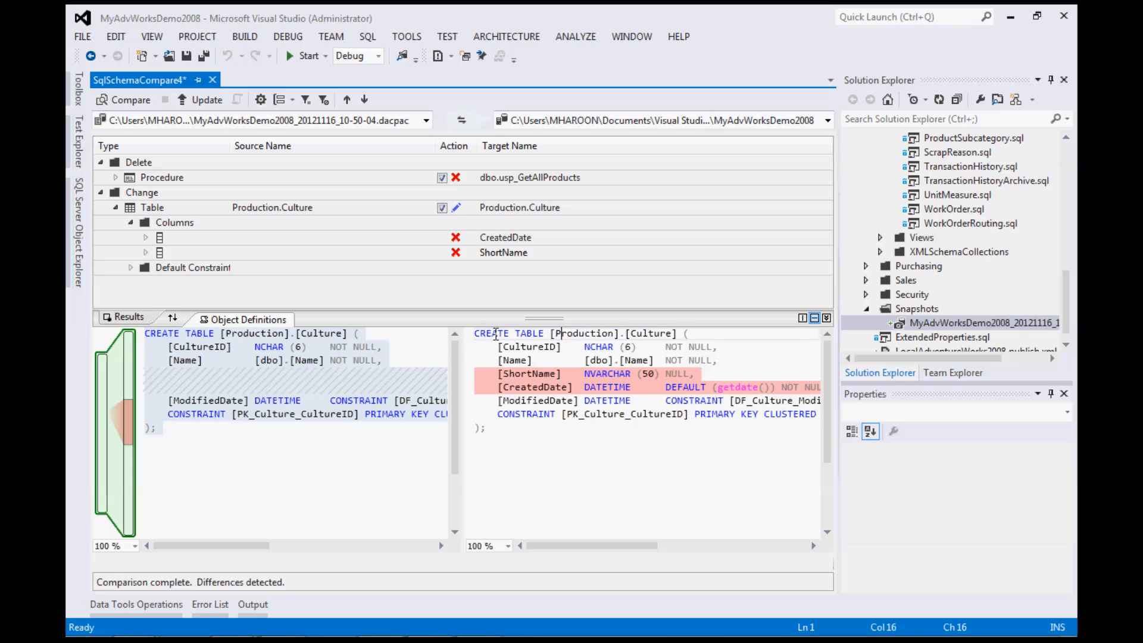
drag(475, 334, 551, 441)
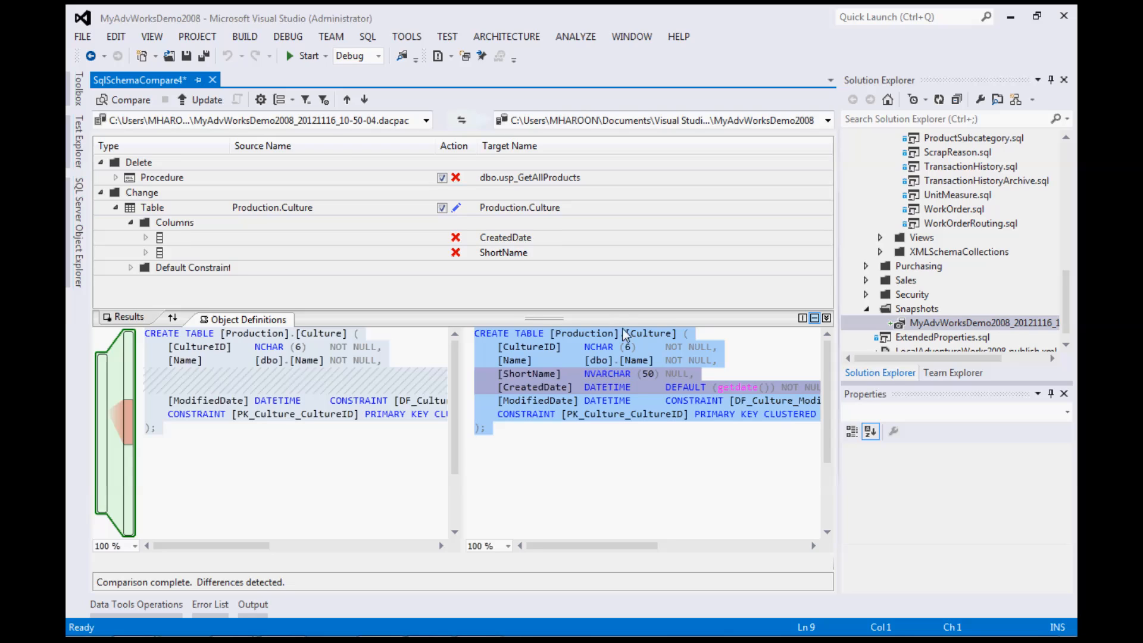
click(620, 374)
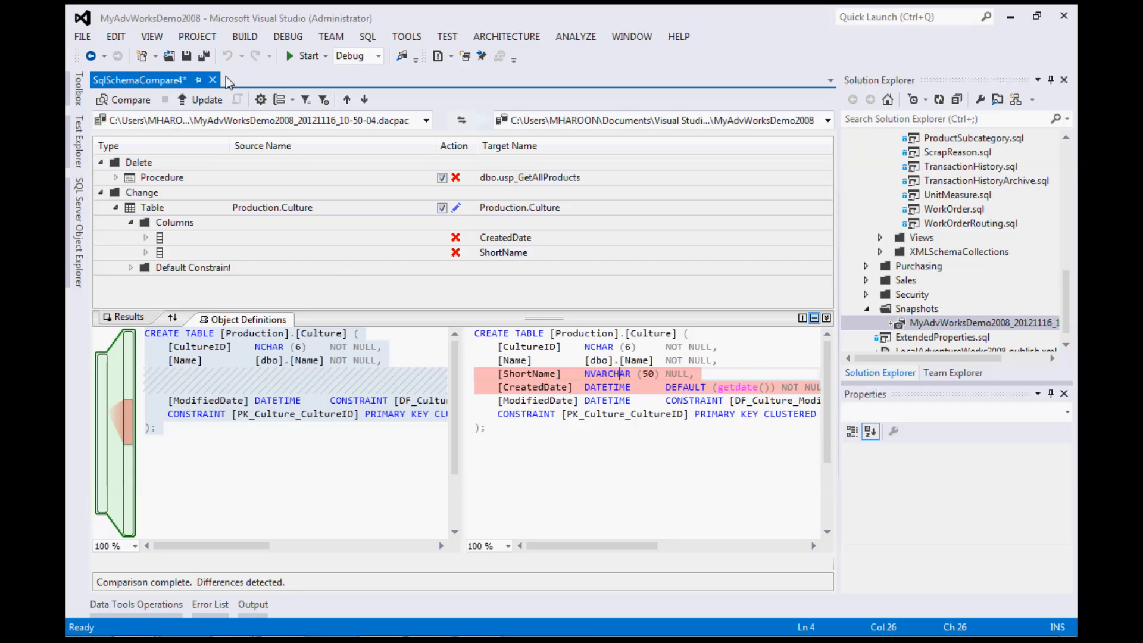
- Start updating the target project from the comparison, but decline the confirmation
click(196, 100)
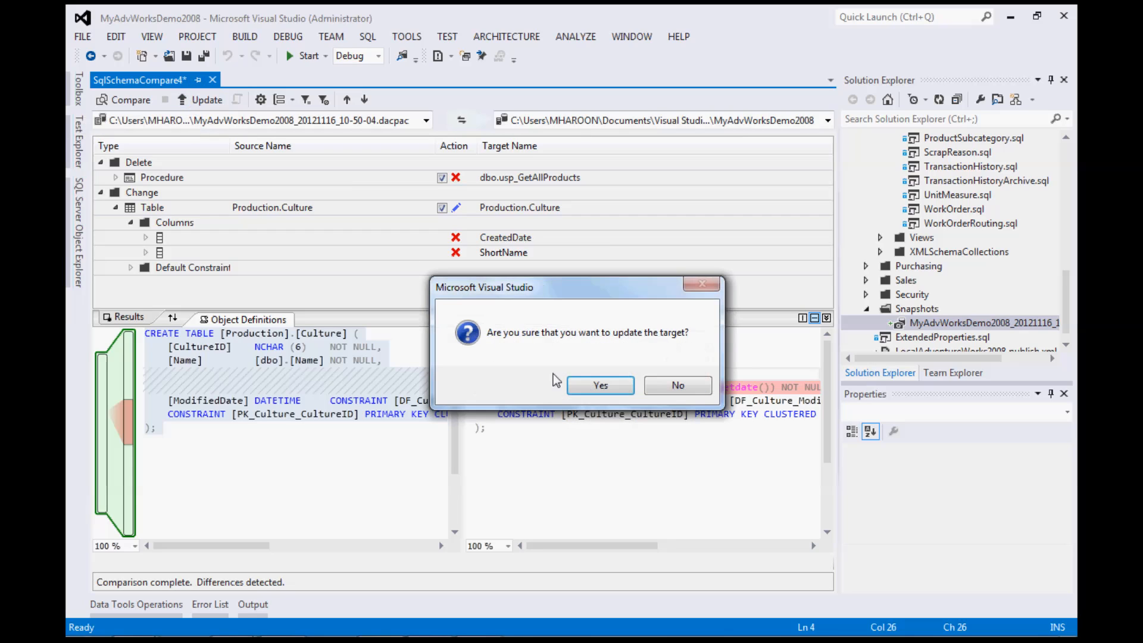
click(678, 385)
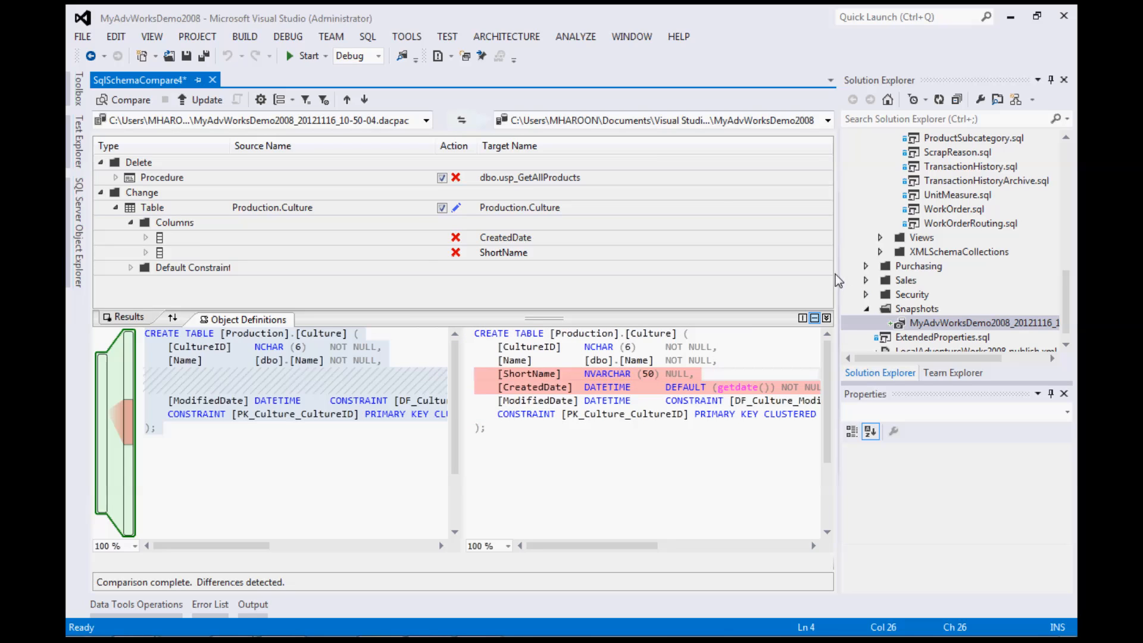
- Widen Solution Explorer and open the snapshot MyAdvWorksDemo2008_20121116_10-50-04.dacpac to look through its raw contents
drag(837, 273, 771, 273)
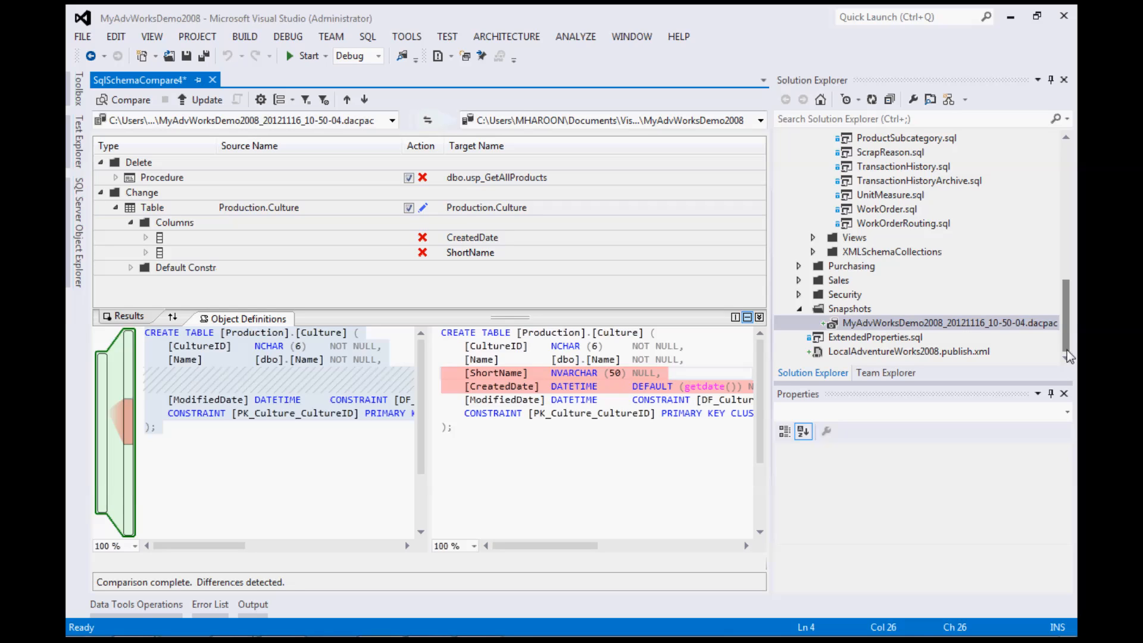
double_click(1003, 322)
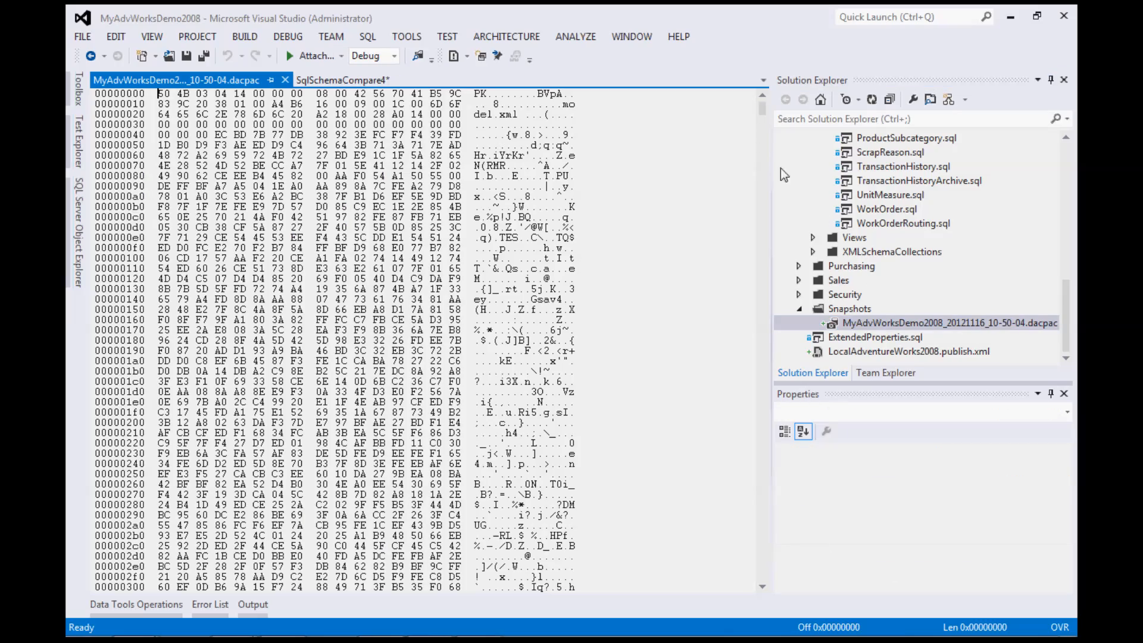
drag(762, 113, 766, 589)
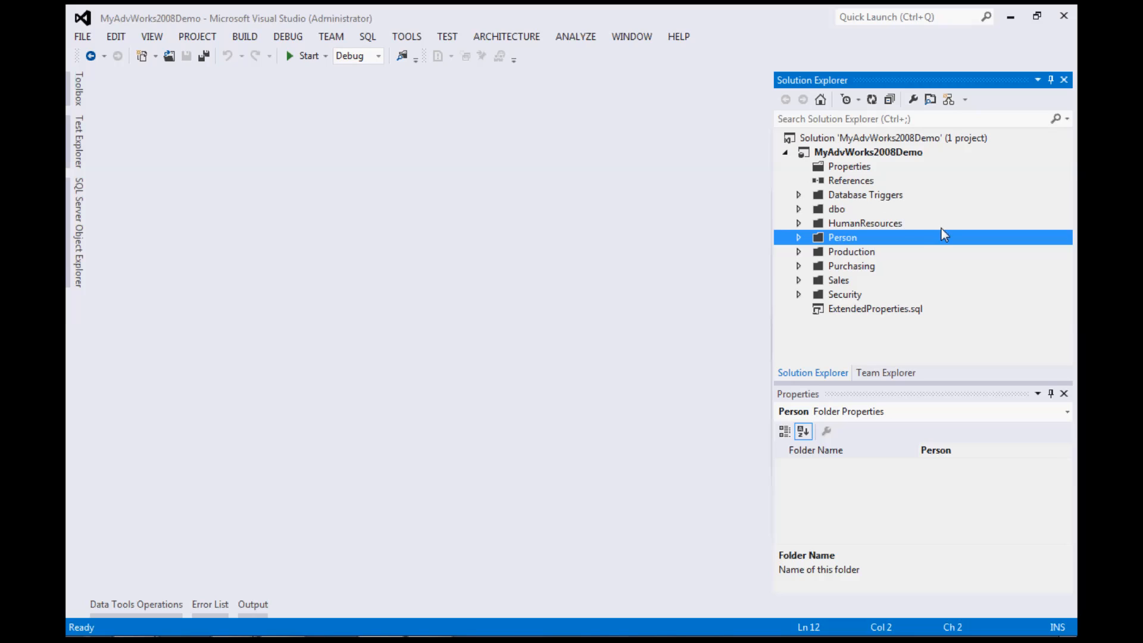
- Add a new folder named Scripts to the MyAdvWorks2008Demo project
right_click(883, 156)
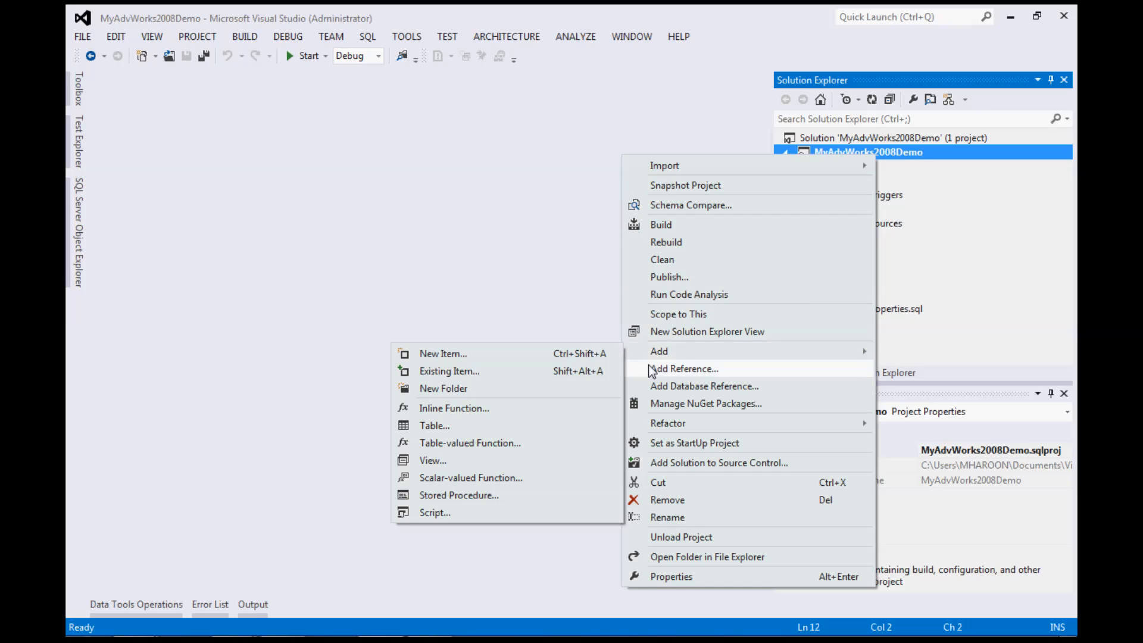
click(521, 388)
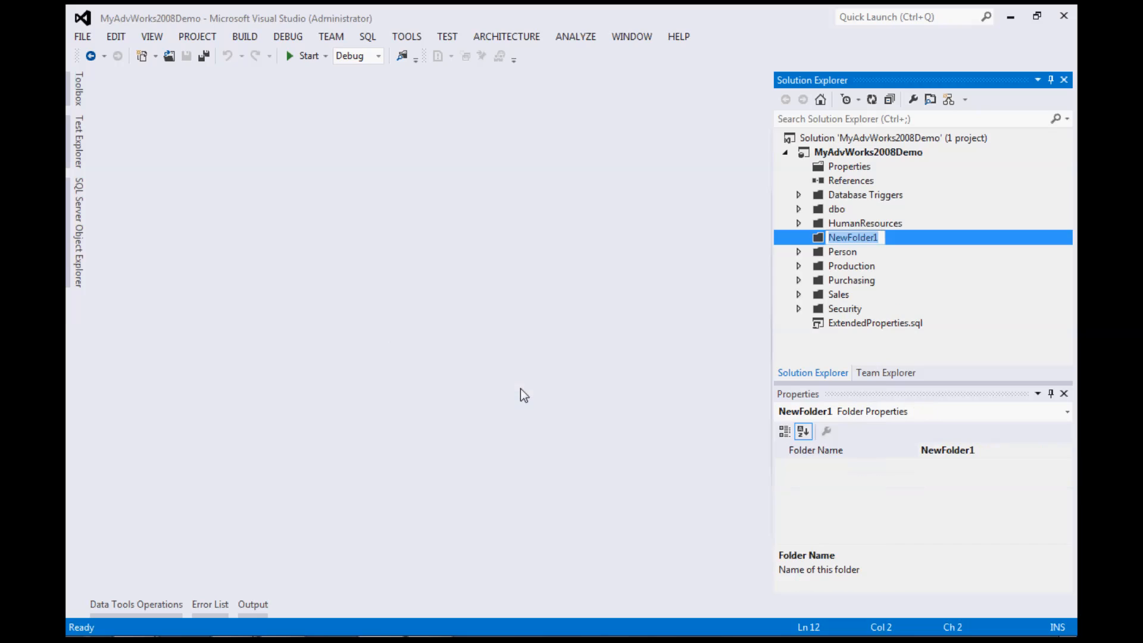
text(Scripts)
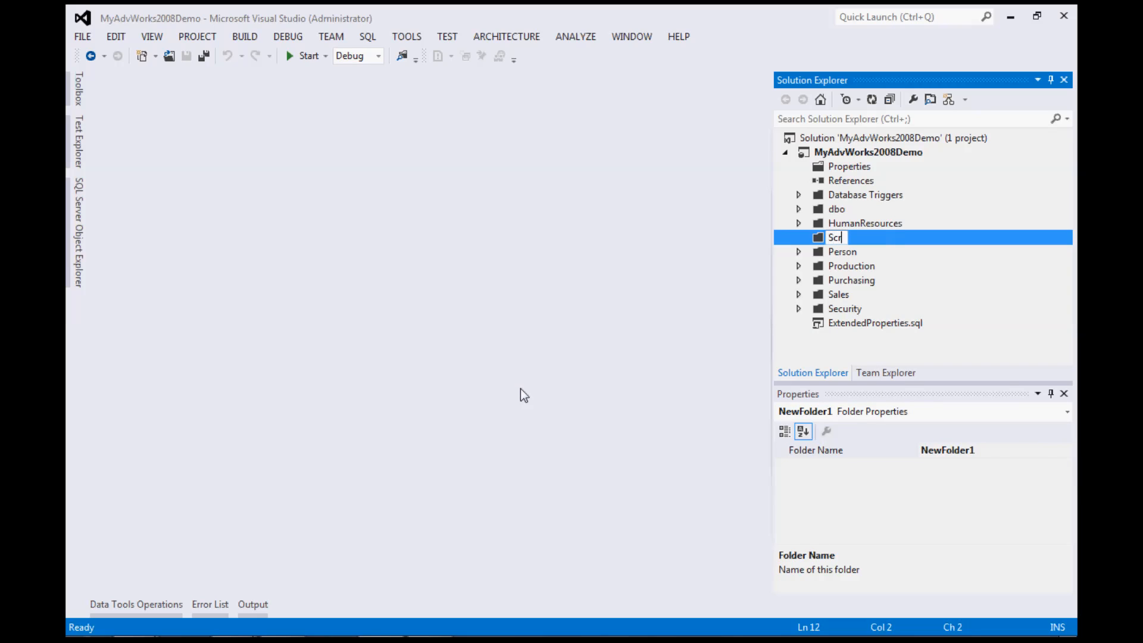
key(Return)
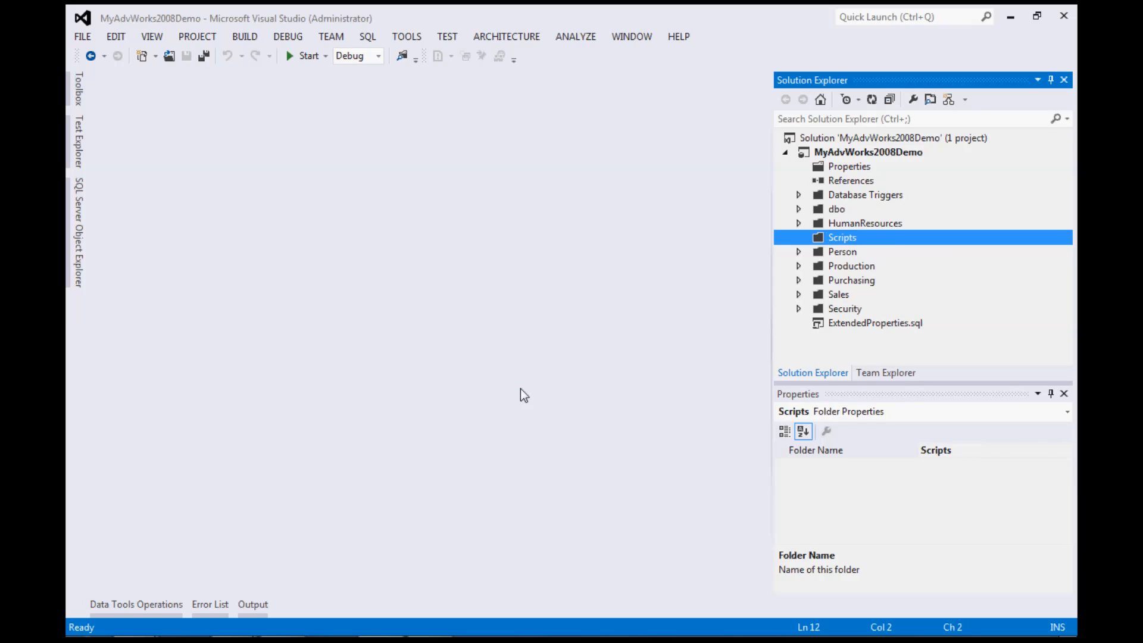
- Add a subfolder named Post Deploy inside the Scripts folder
right_click(845, 237)
mouse_move(794, 245)
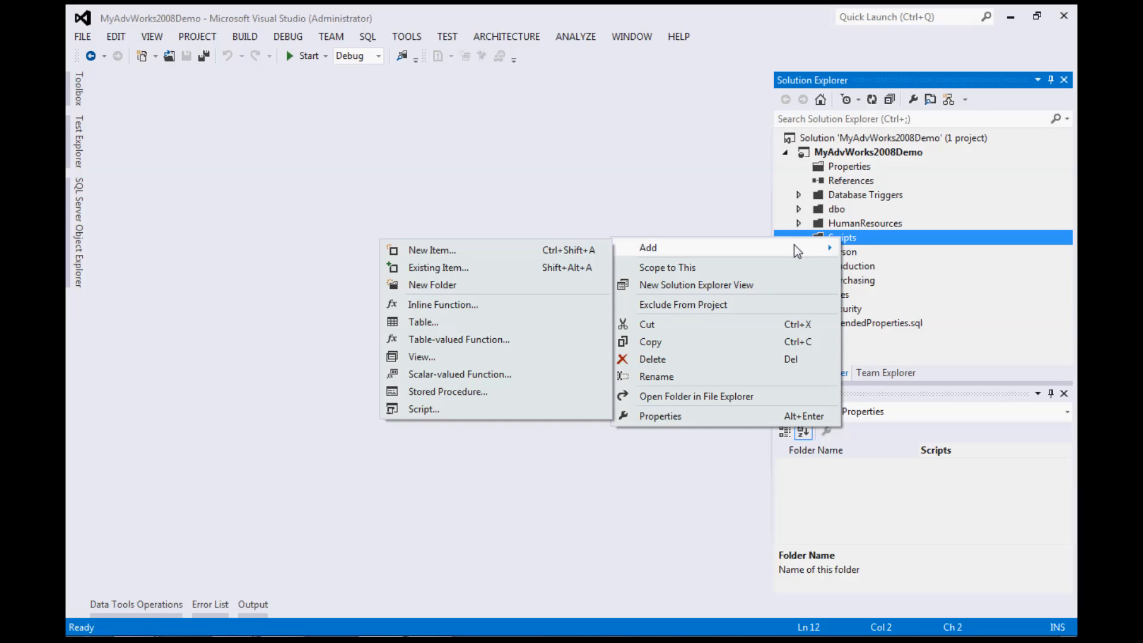
click(552, 286)
text(Pos)
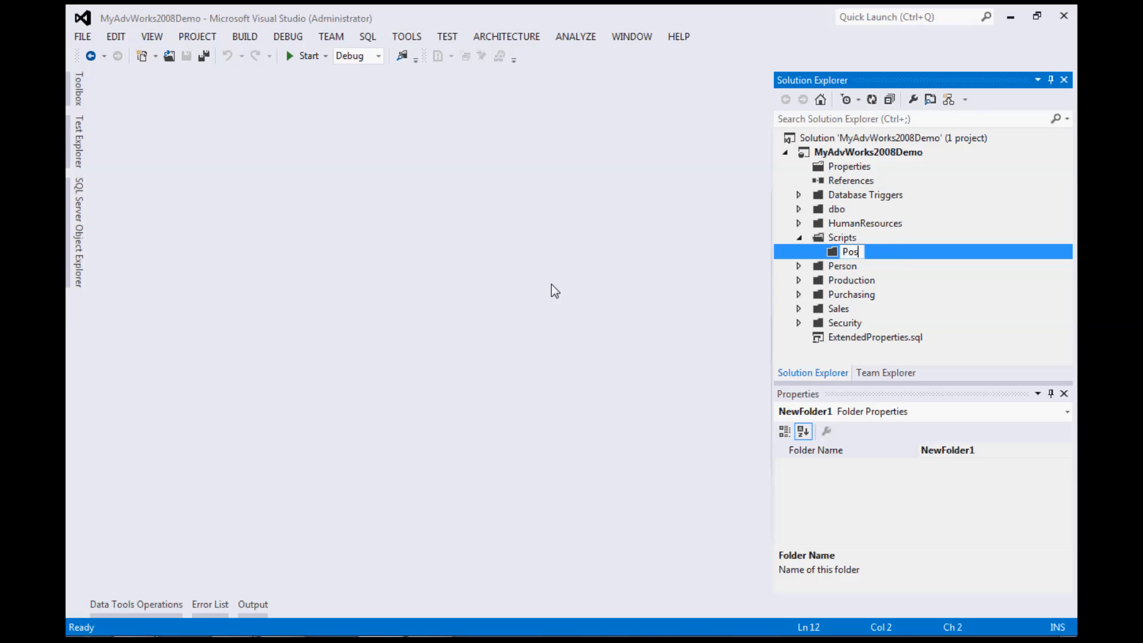
text(t Deploy)
key(Return)
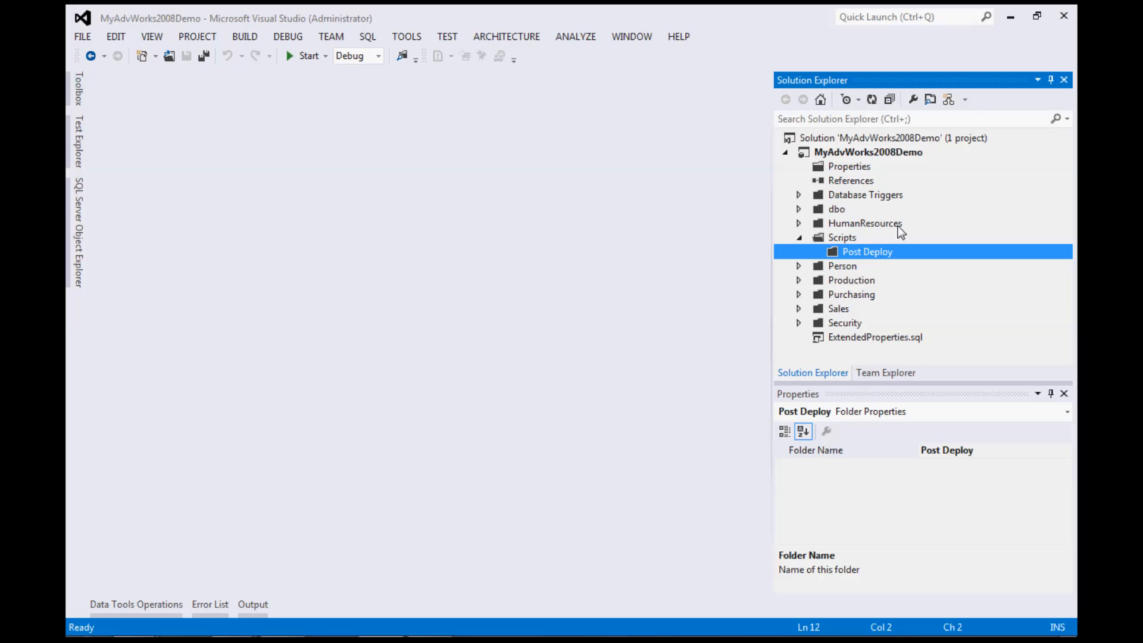
- Add a Post-Deployment Script named Script.PostDeployment1.sql to the Post Deploy folder
right_click(883, 255)
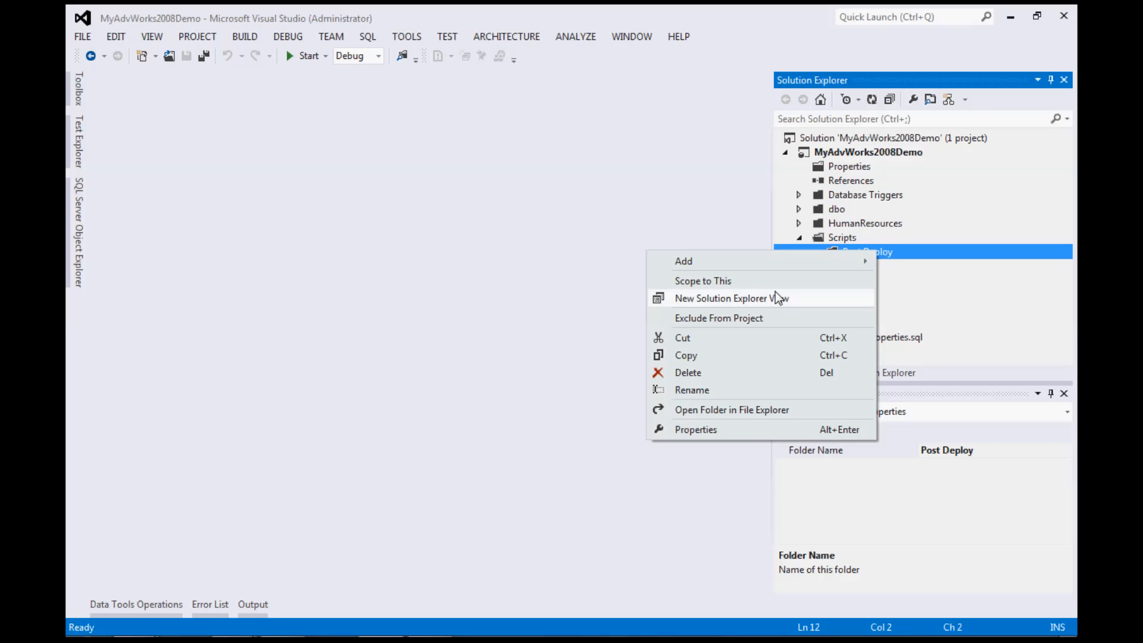
mouse_move(786, 267)
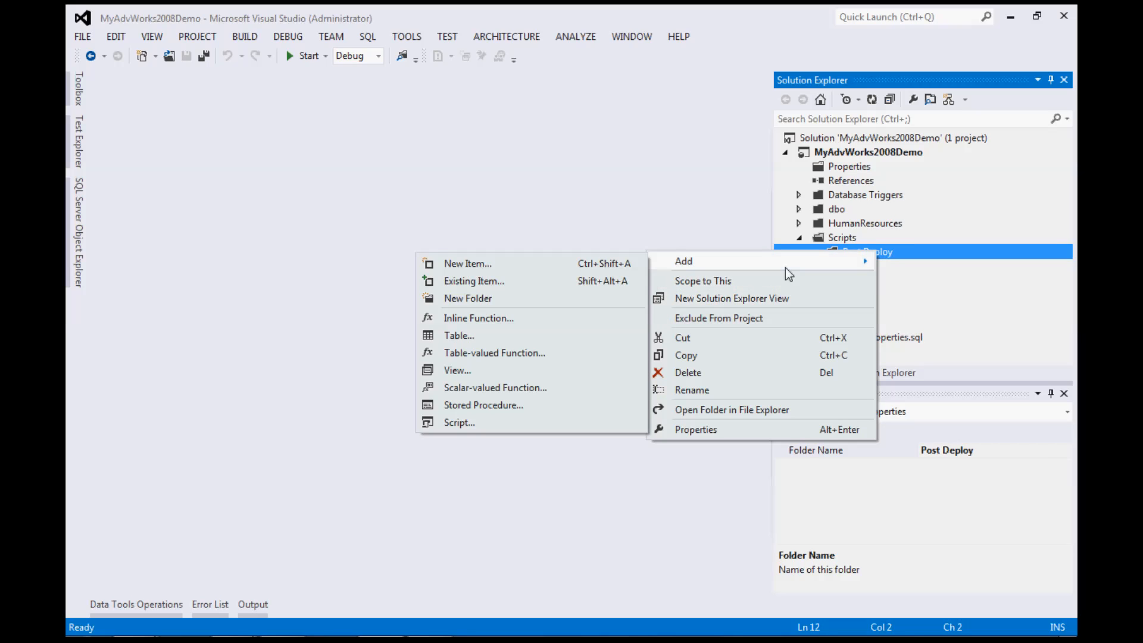
click(555, 421)
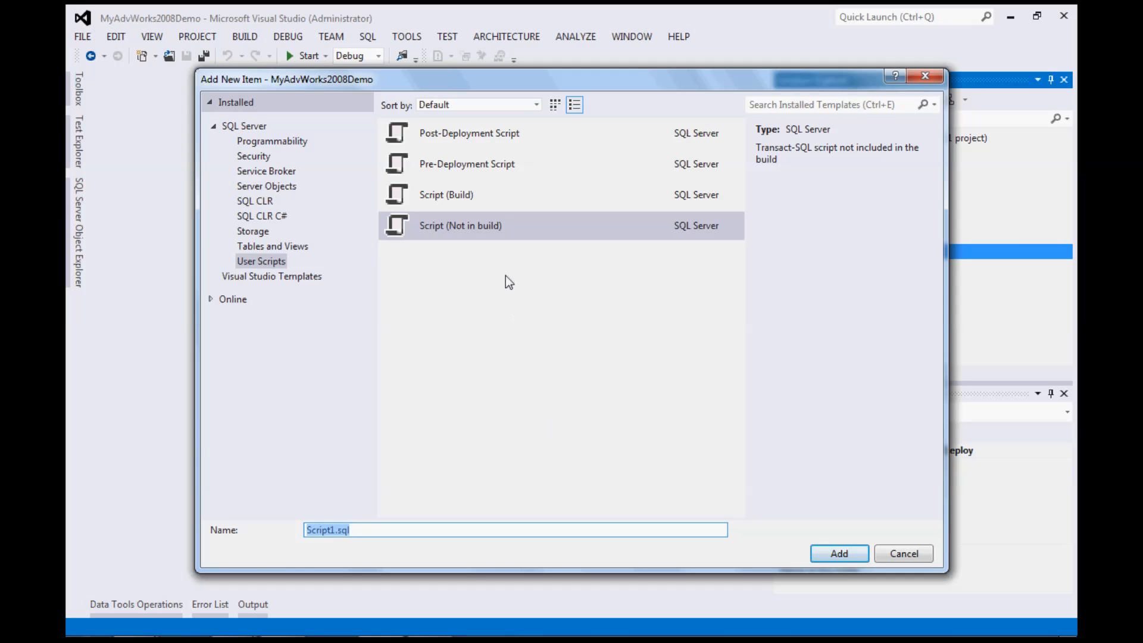
click(495, 143)
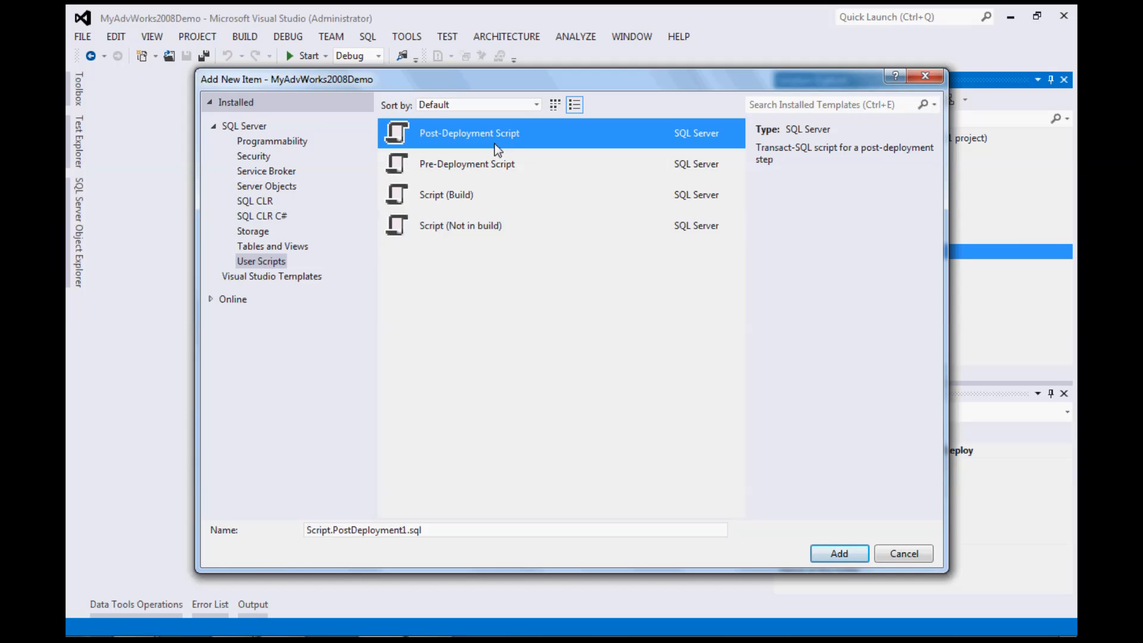
click(838, 551)
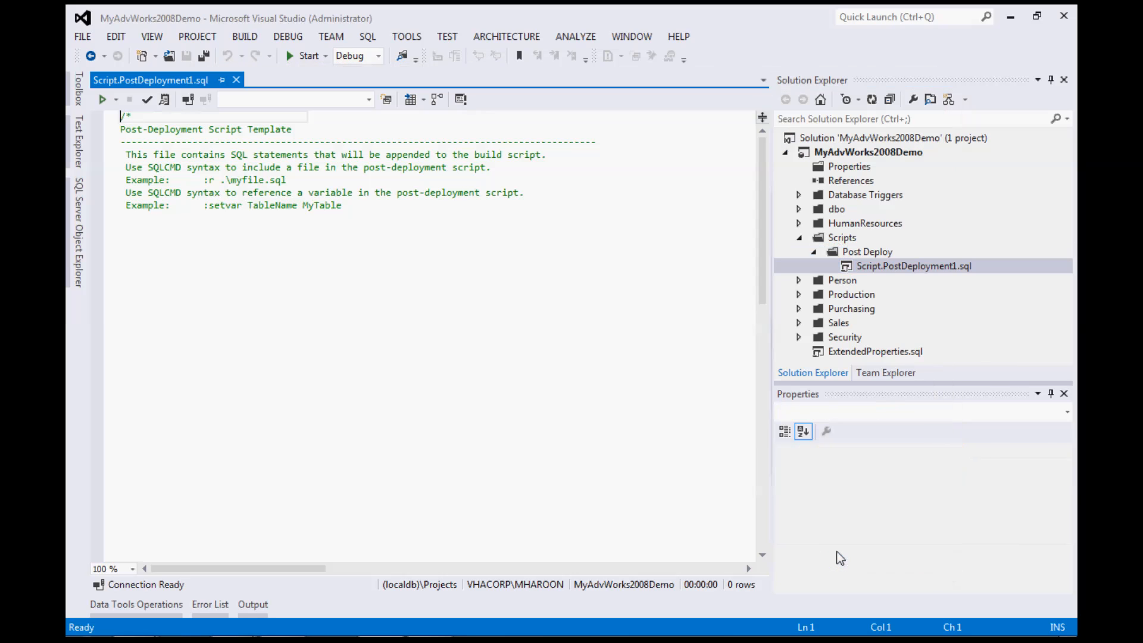
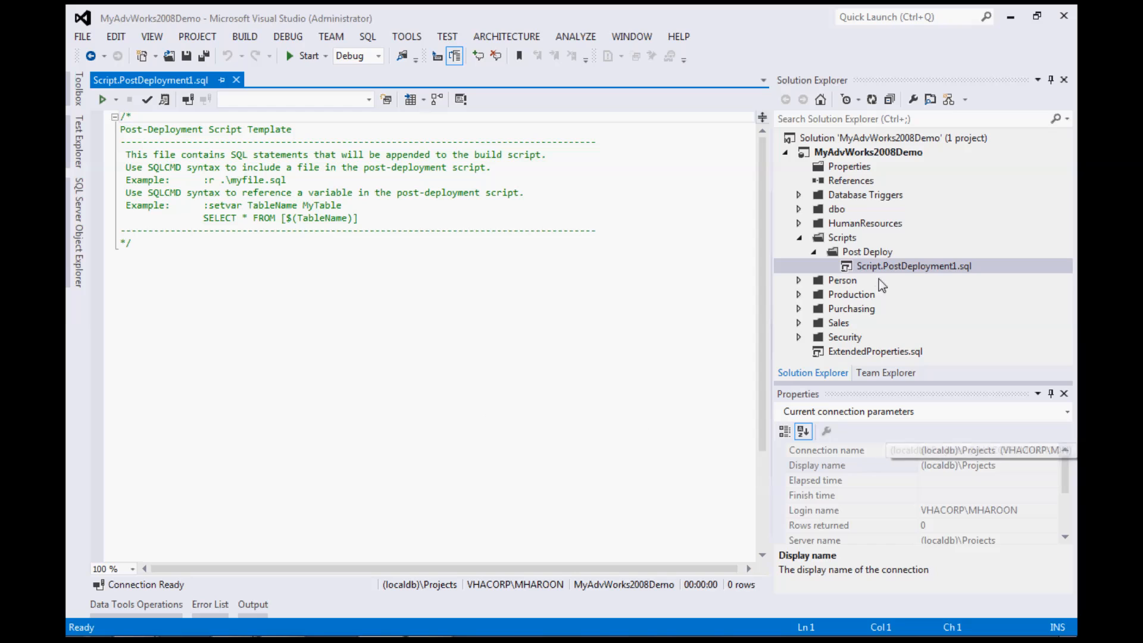
- Add a not-in-build script Culture.InitialData.sql to Post Deploy, containing an INSERT into Production.Culture with CultureID 'en-US' and Name 'English - United States'
click(865, 253)
right_click(865, 253)
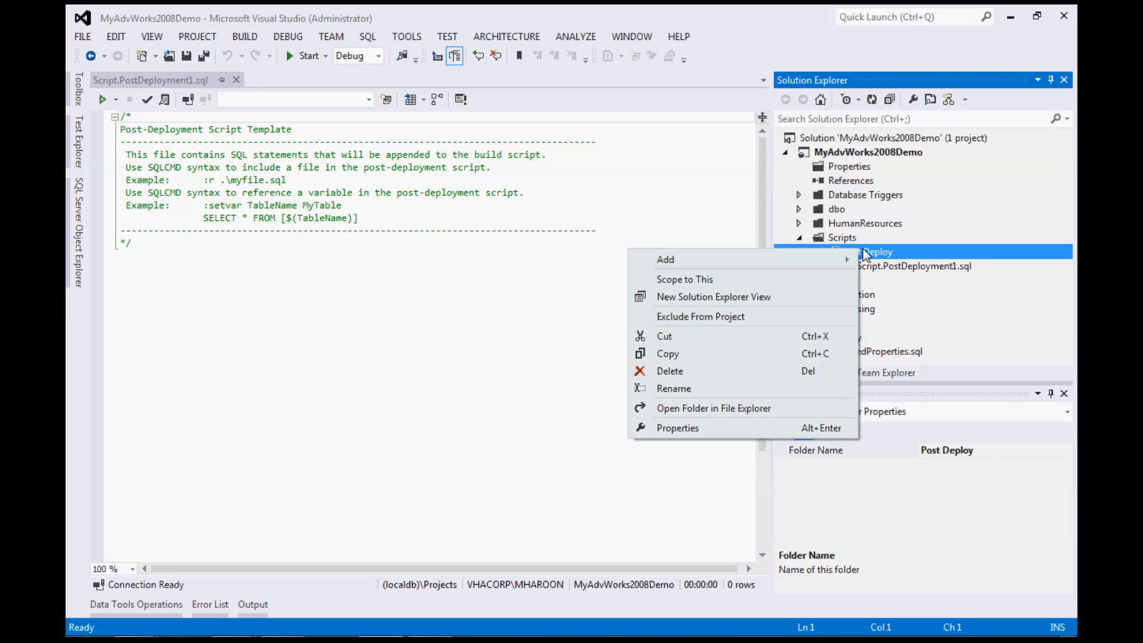
mouse_move(824, 258)
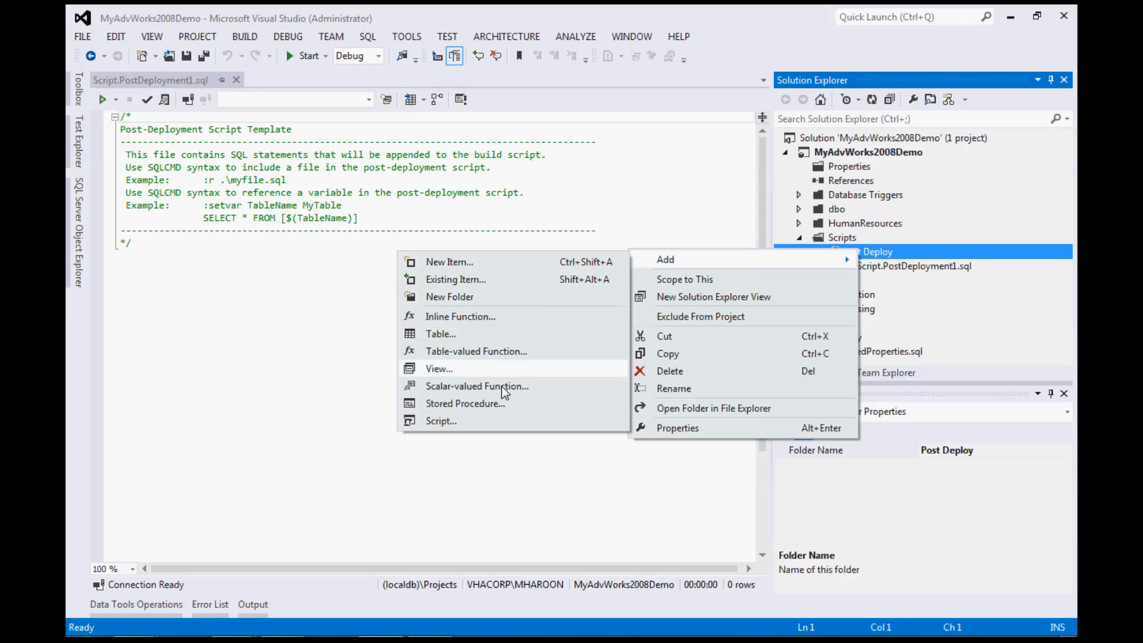
click(442, 420)
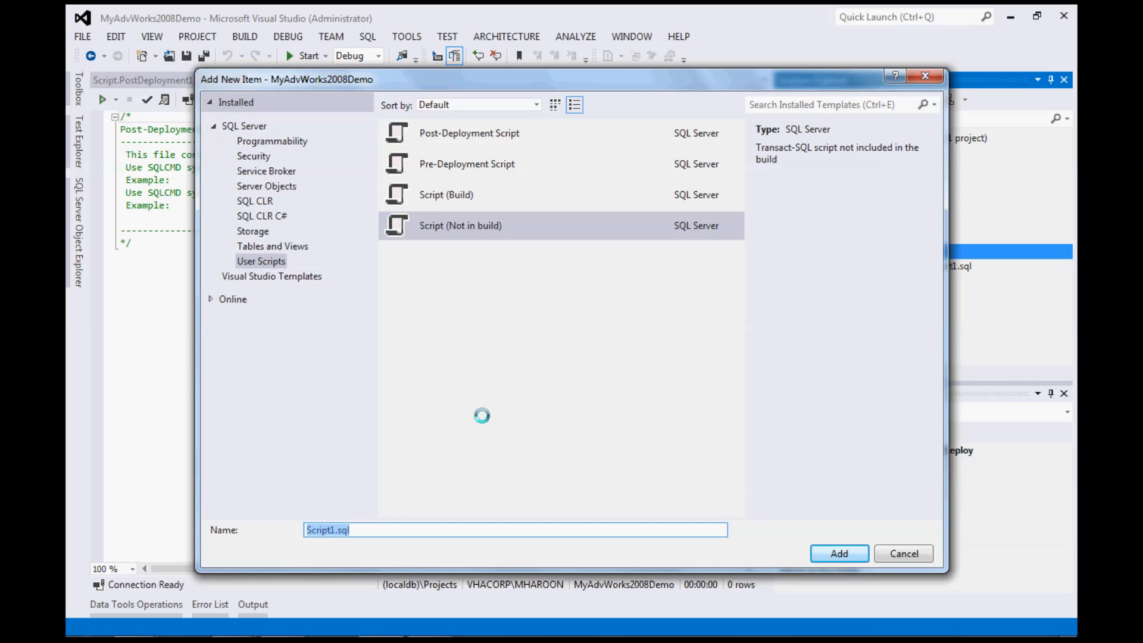
text(Culture.InitialData.sql)
key(Return)
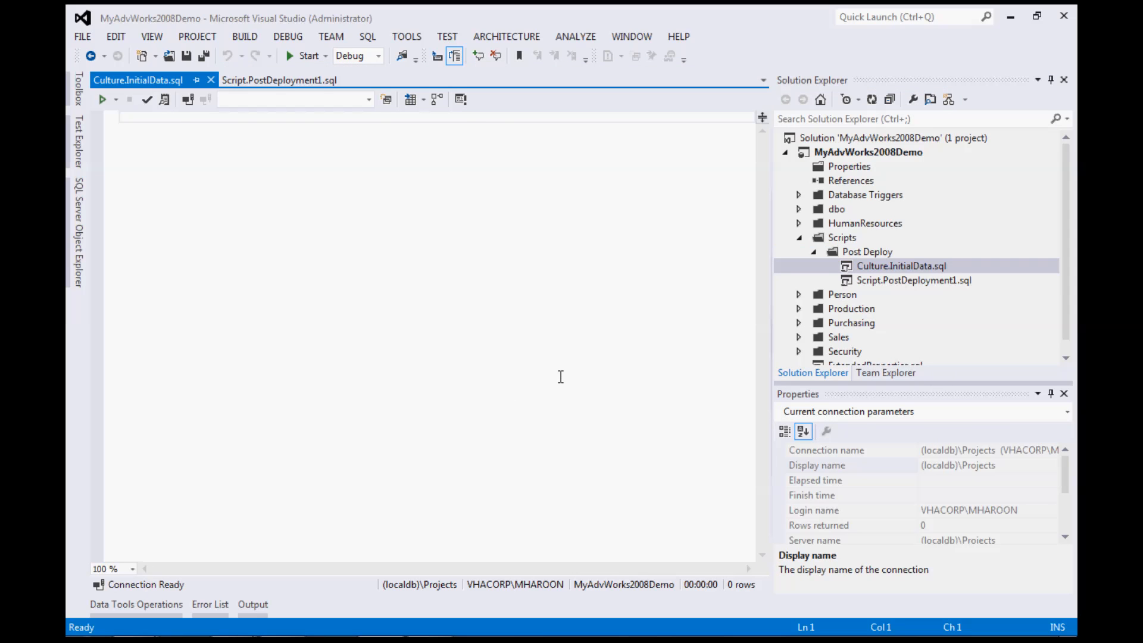
text(INSERT INTO Production.Culture (CultureID, Name) VALUES ('en-US', 'English - United States'))
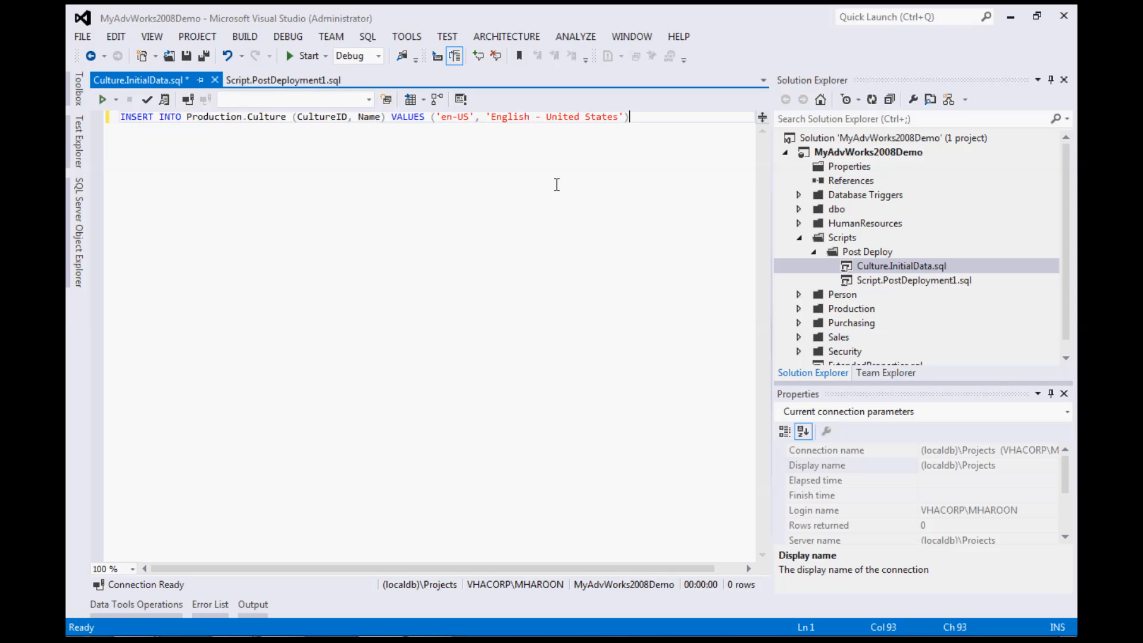
- Include the culture data script in Script.PostDeployment1.sql in SQLCMD mode with the line :r .\Culture.InitialData.sql below the template comment
click(921, 275)
click(920, 269)
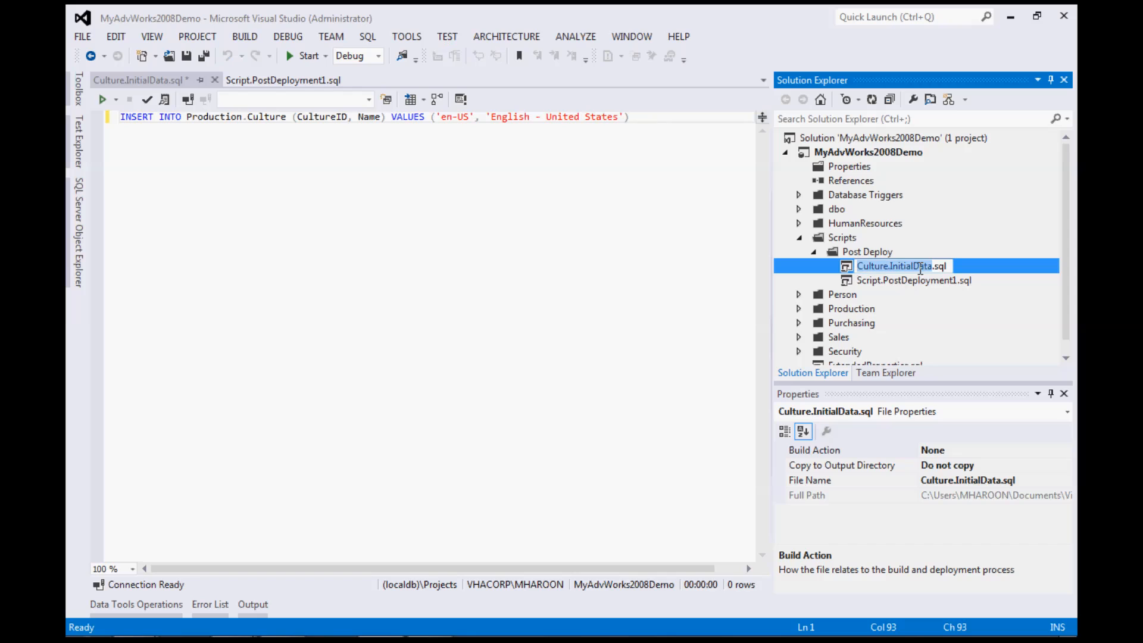
key(ctrl+a)
key(ctrl+c)
click(923, 281)
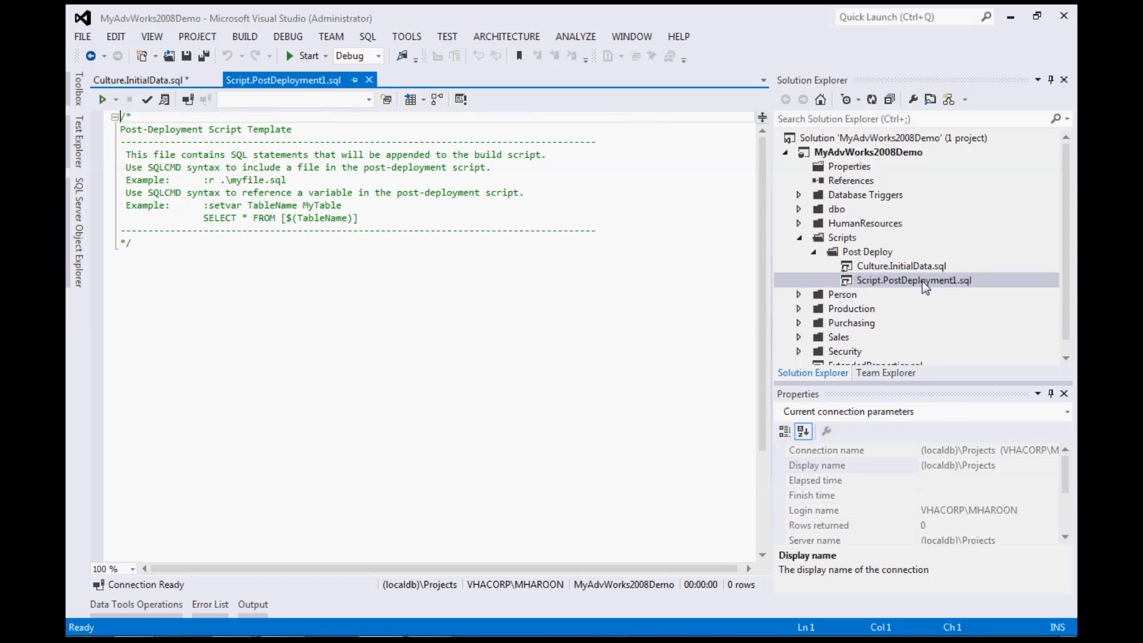
click(327, 282)
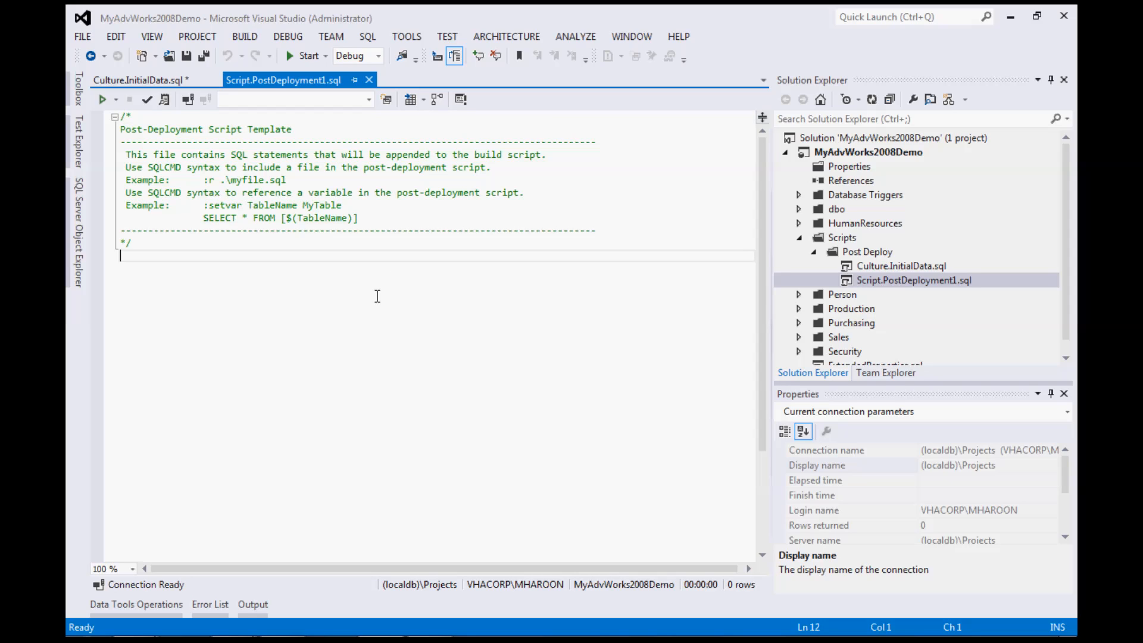
click(460, 100)
text(:)
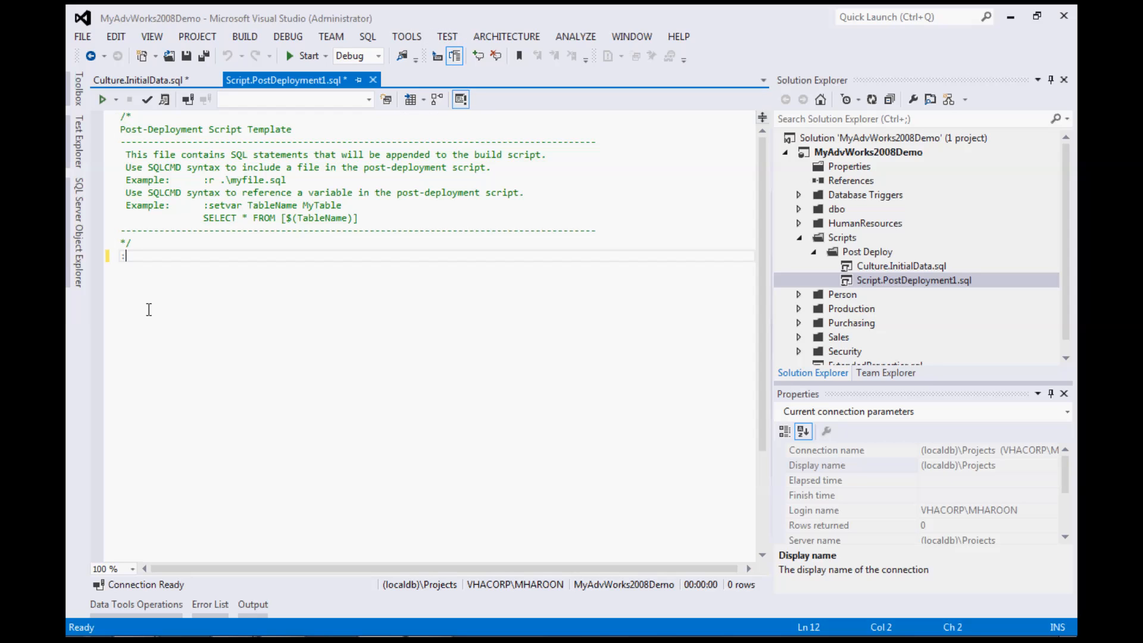
text(r .\)
key(ctrl+v)
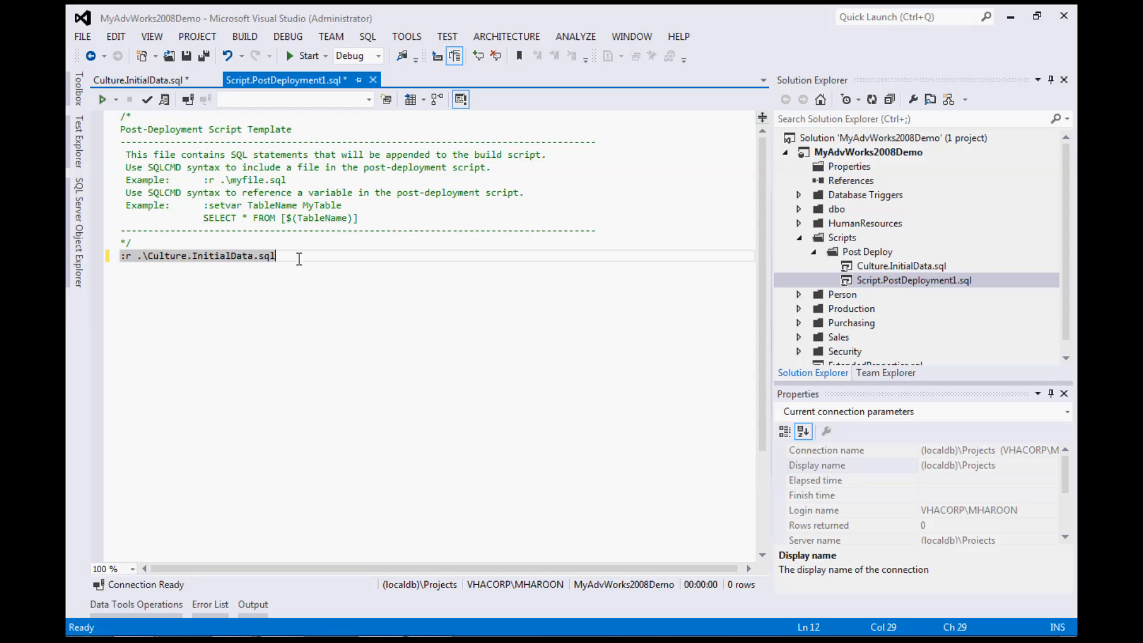
key(Return)
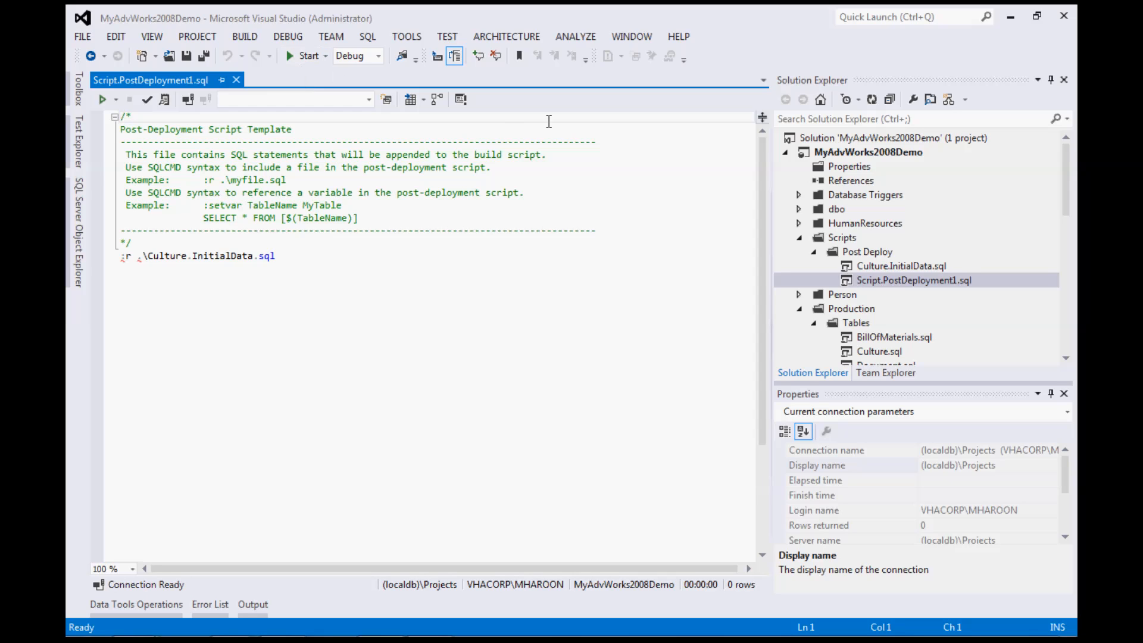
- Enable SQLCMD mode for Script.PostDeployment1.sql and start the project in the Debug configuration to deploy it
click(461, 99)
click(305, 55)
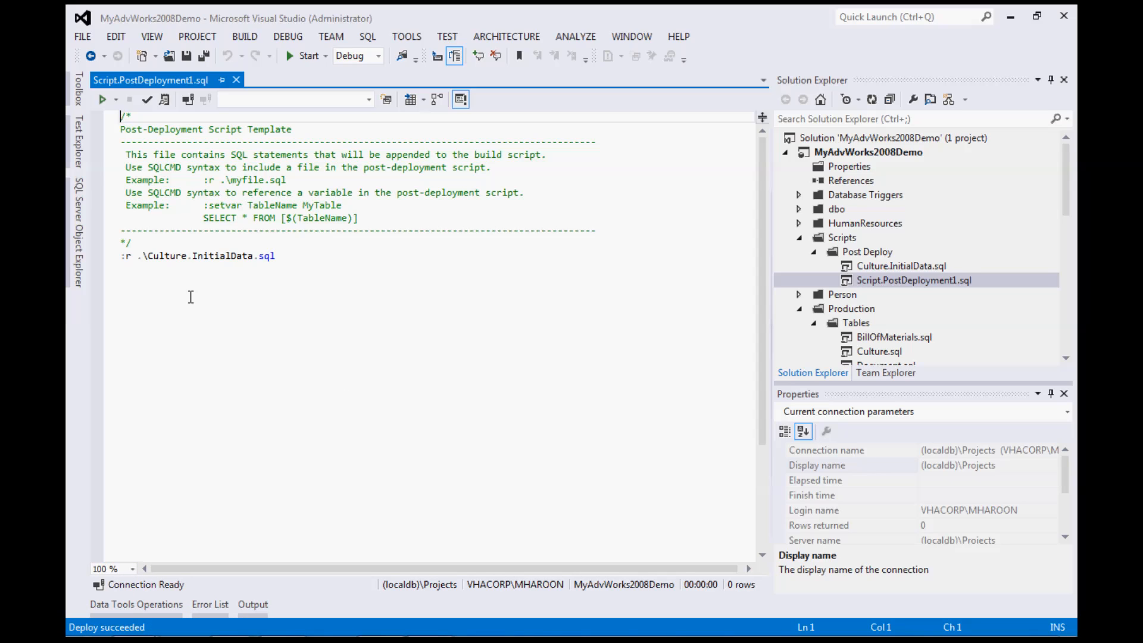
- Publish the MyAdvWorks2008Demo project to the AdventureWorks2008 database on (local) using the saved publish profile
right_click(896, 152)
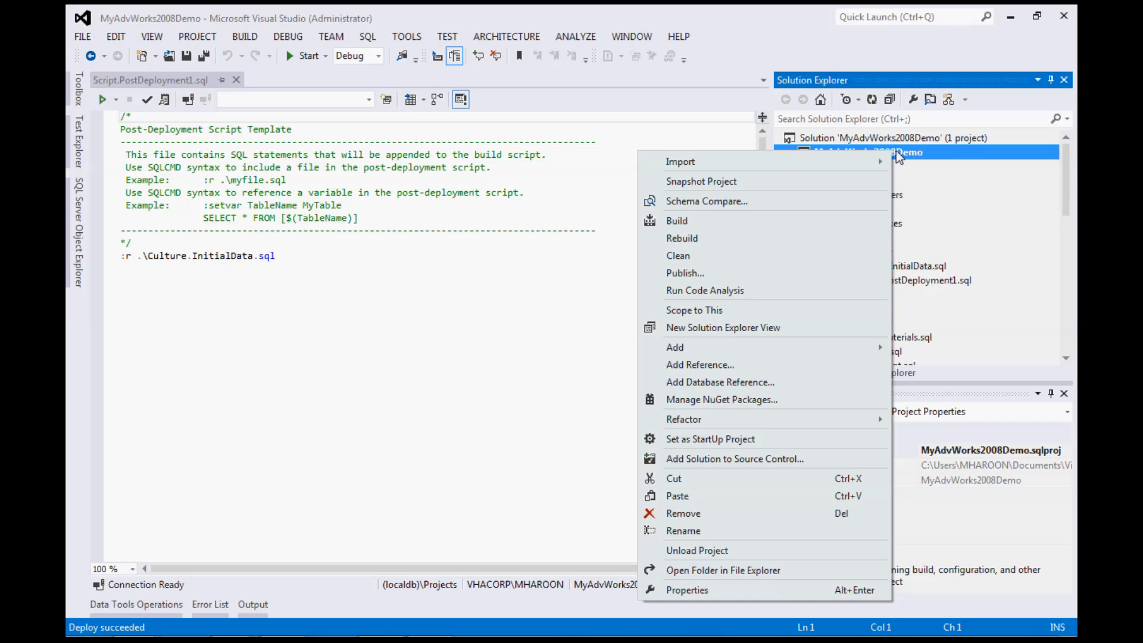
click(803, 269)
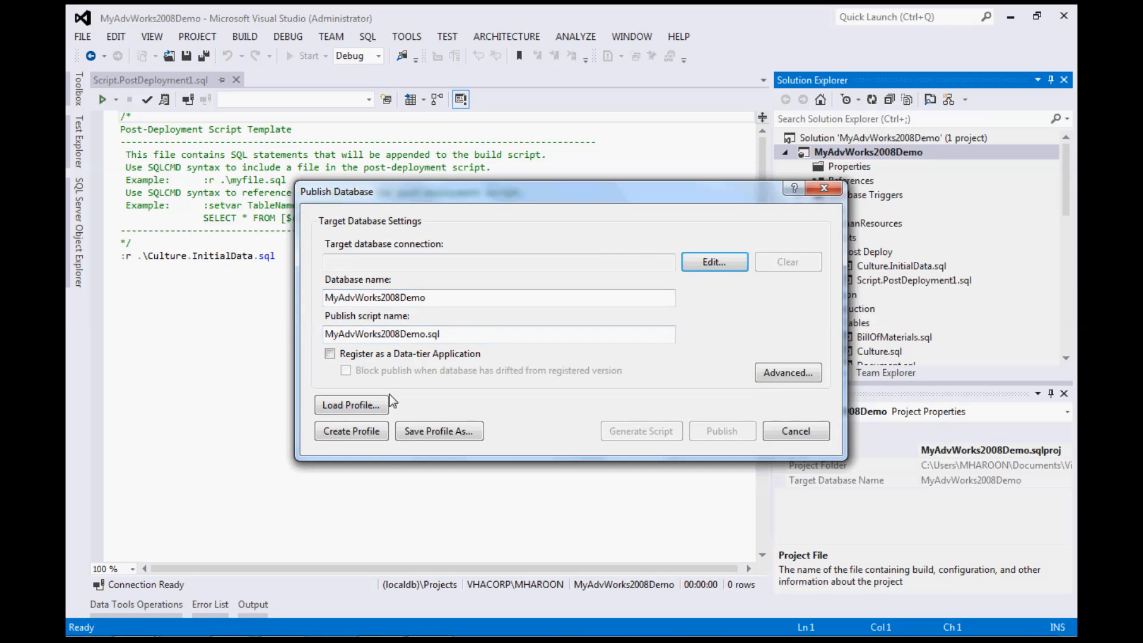
click(375, 409)
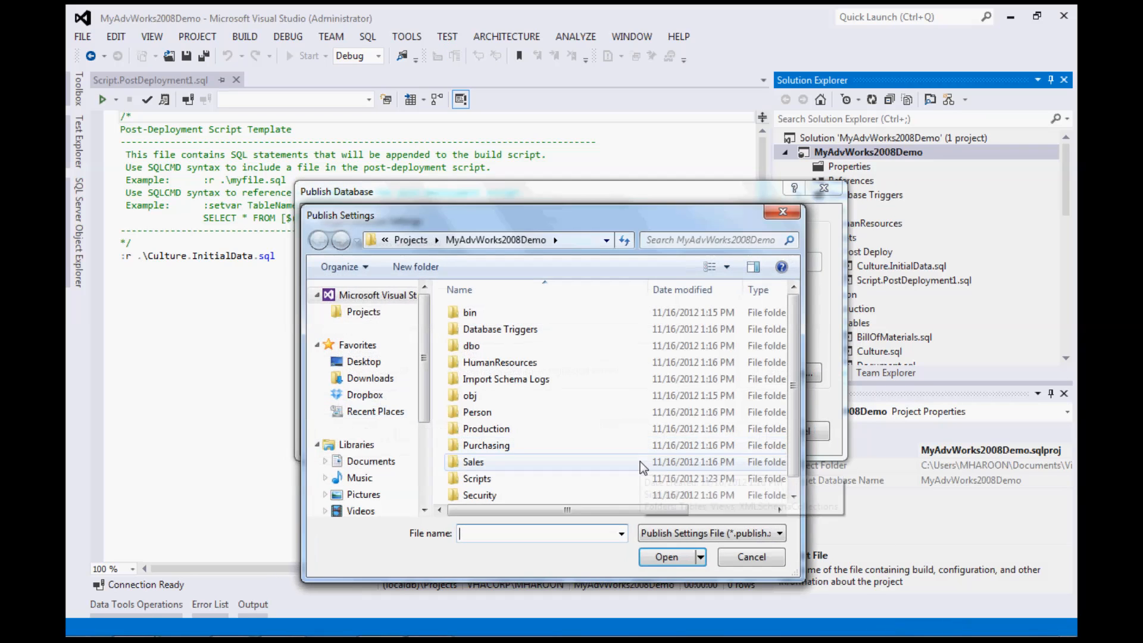
scroll(793, 486, down, 3)
double_click(620, 479)
click(727, 430)
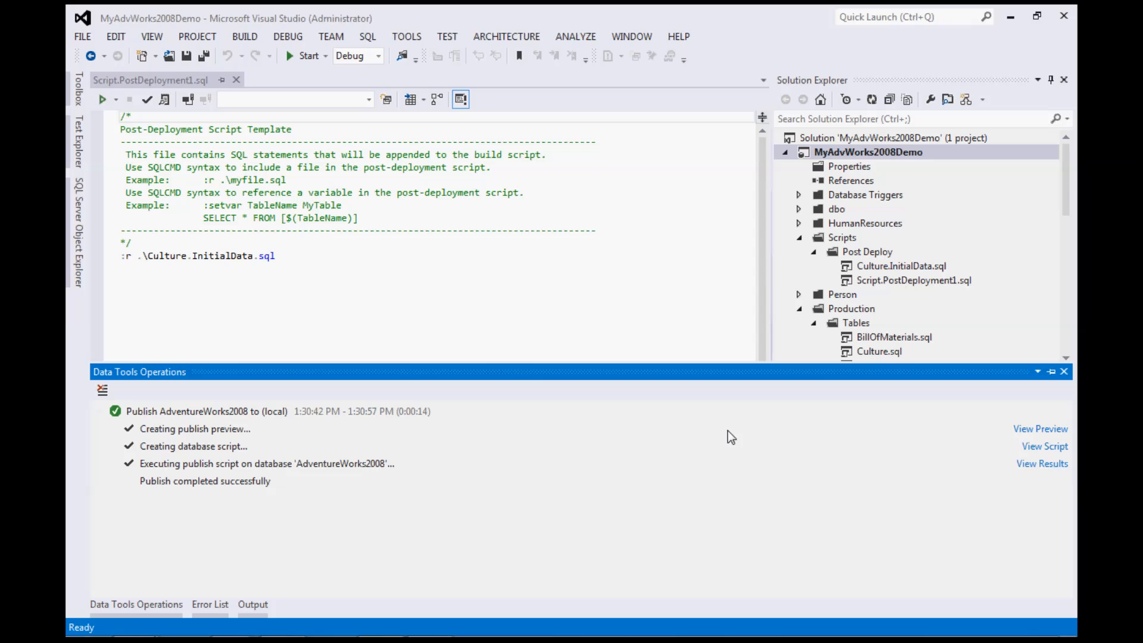
click(355, 351)
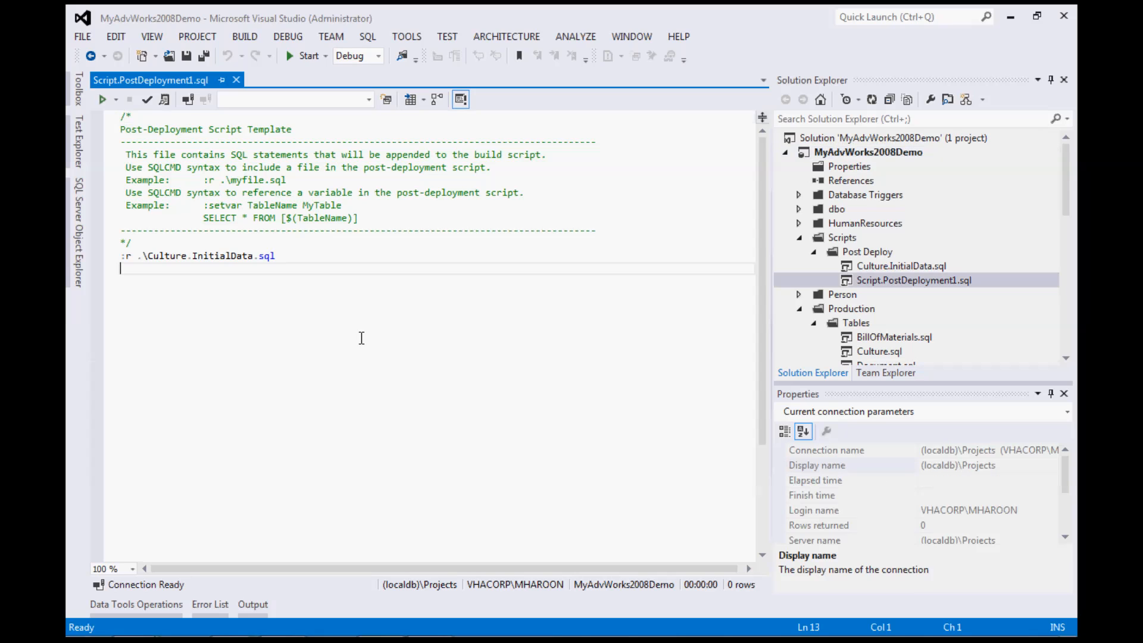
- View the data of the Production.Culture table in AdventureWorks2008 on the (local) server and select the en-US row
click(79, 238)
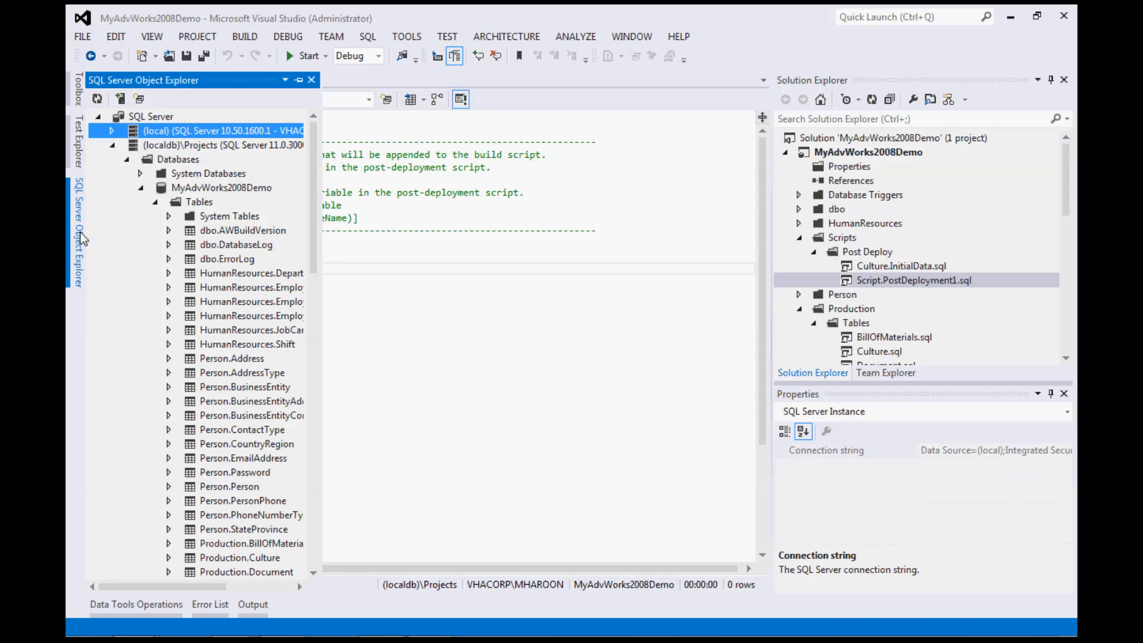
click(111, 132)
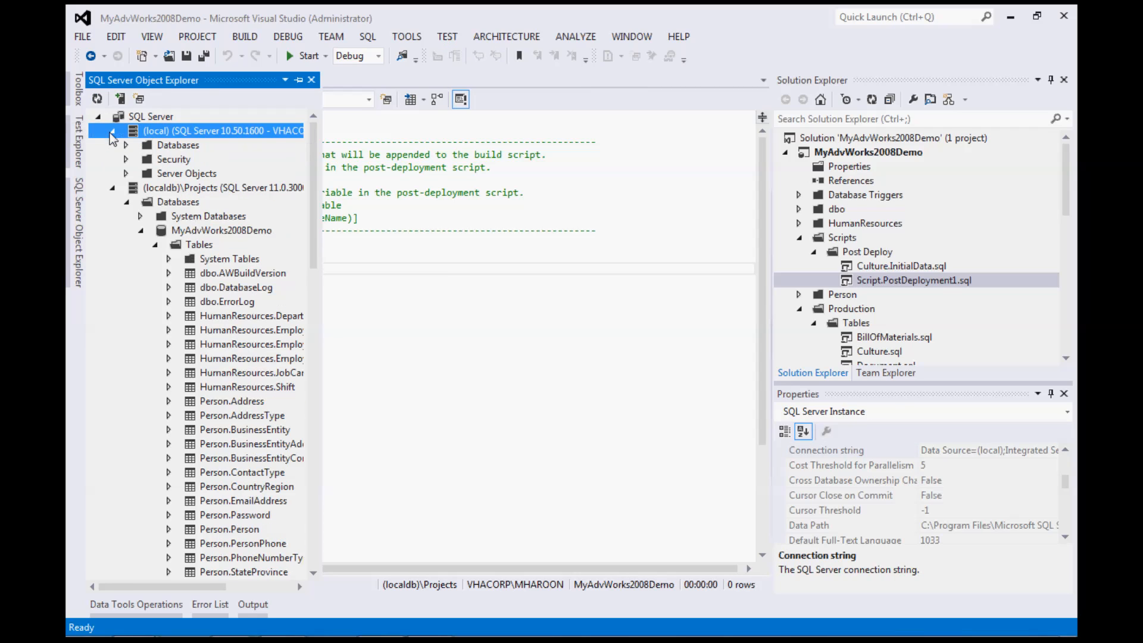
click(114, 188)
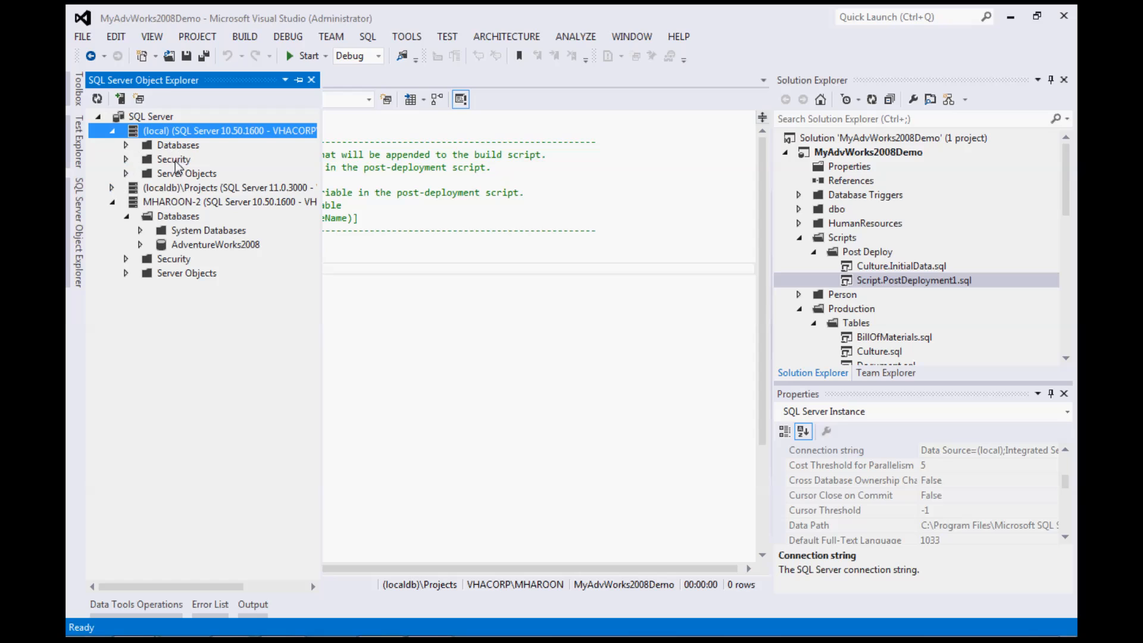
double_click(174, 146)
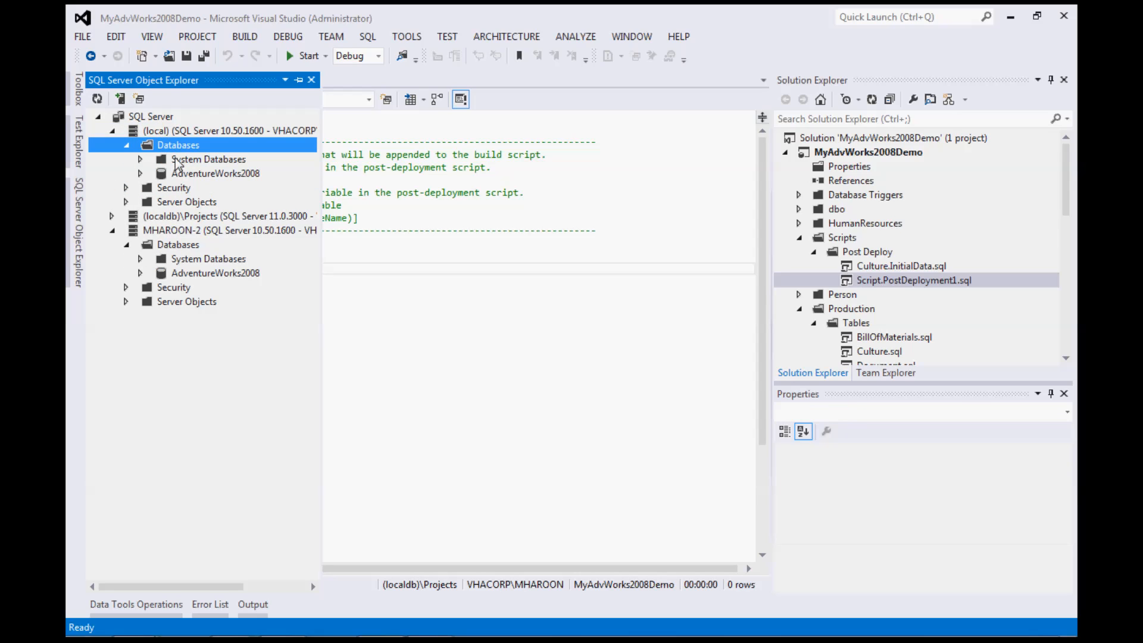
click(141, 174)
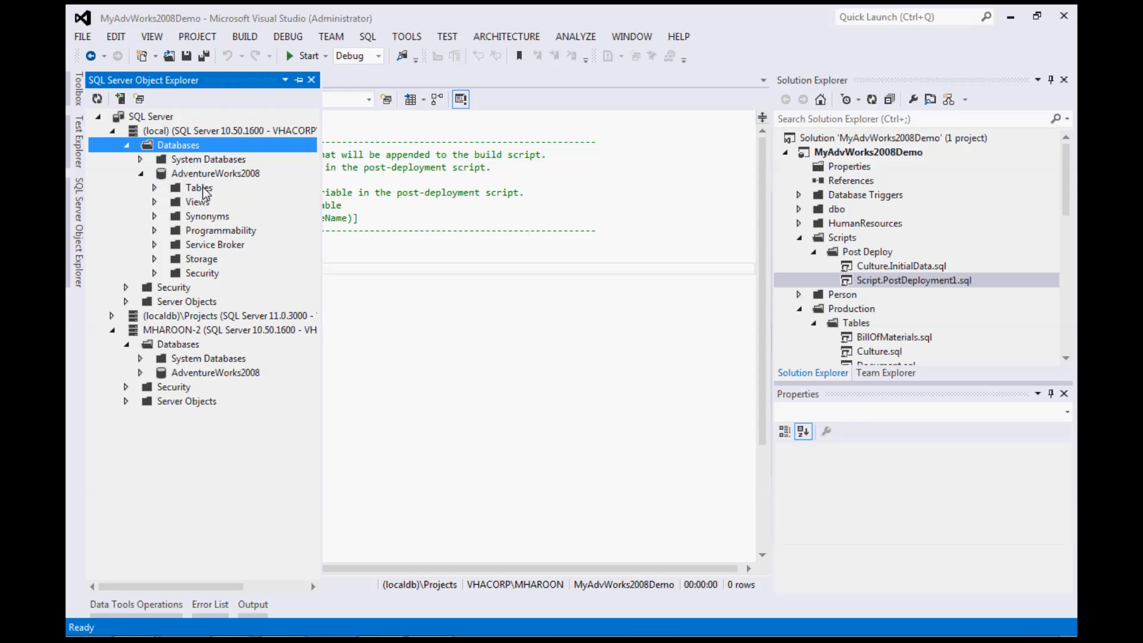
click(155, 187)
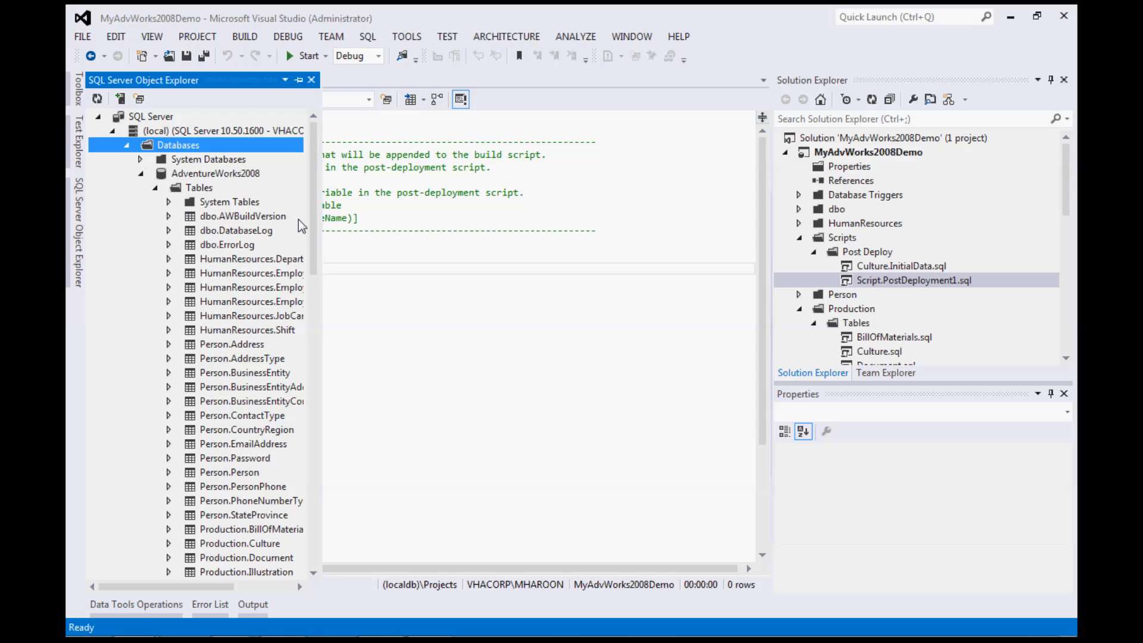
drag(314, 229, 316, 303)
click(250, 319)
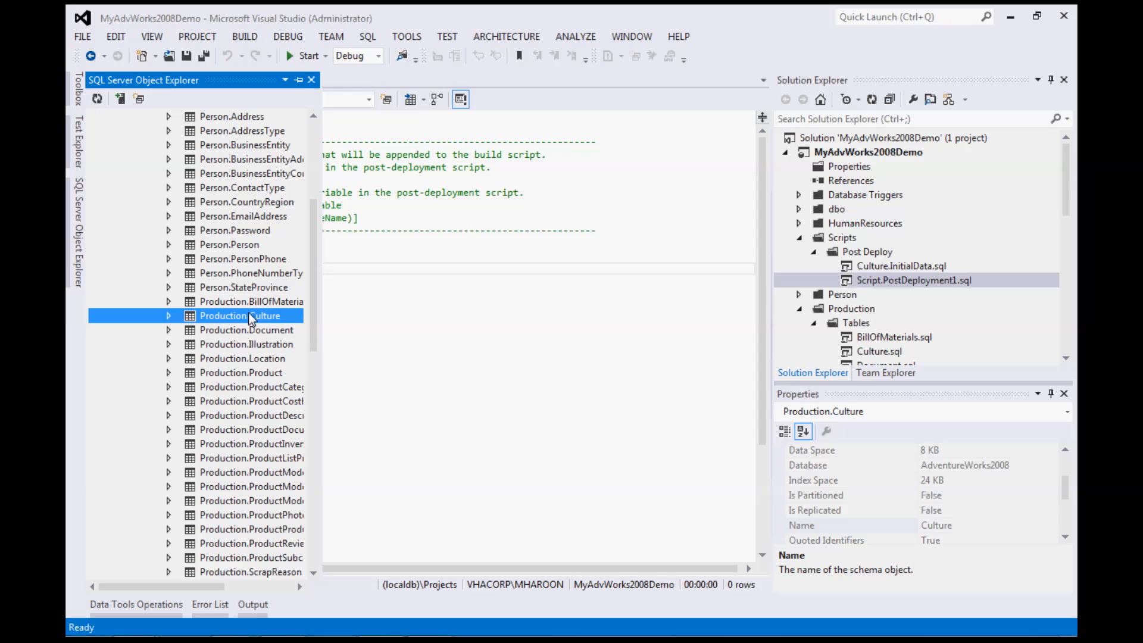
right_click(250, 318)
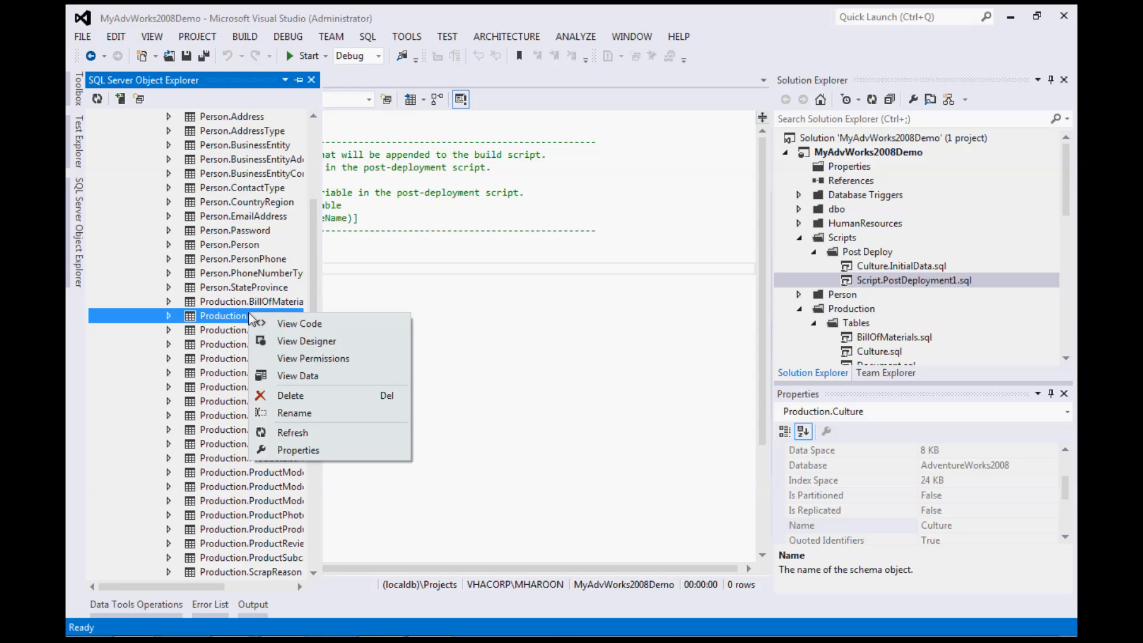
click(324, 381)
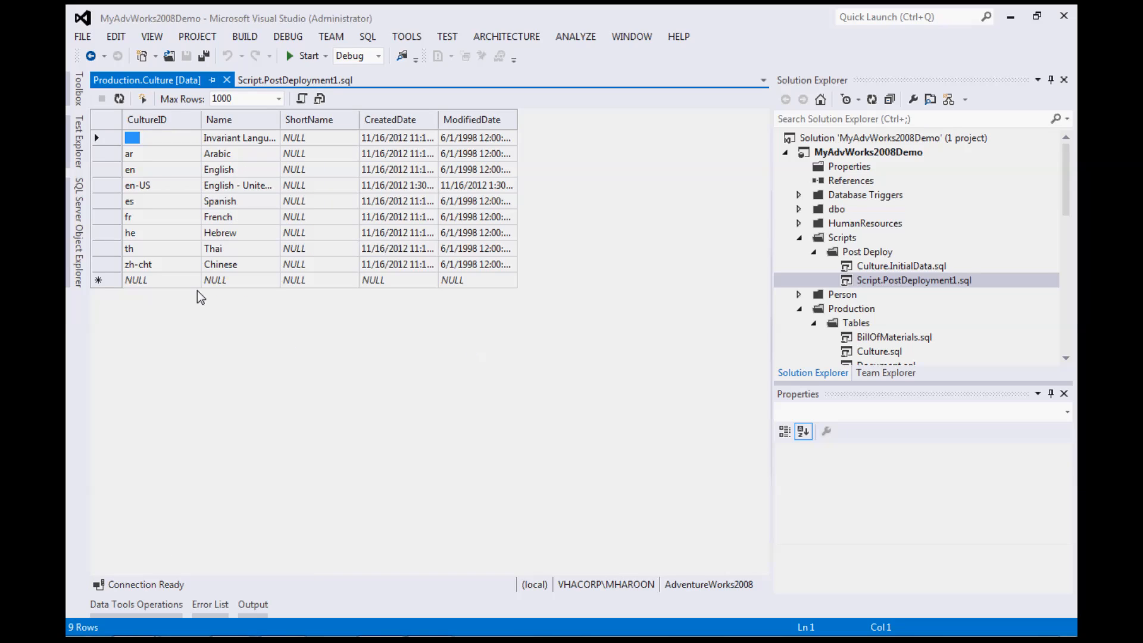
click(109, 185)
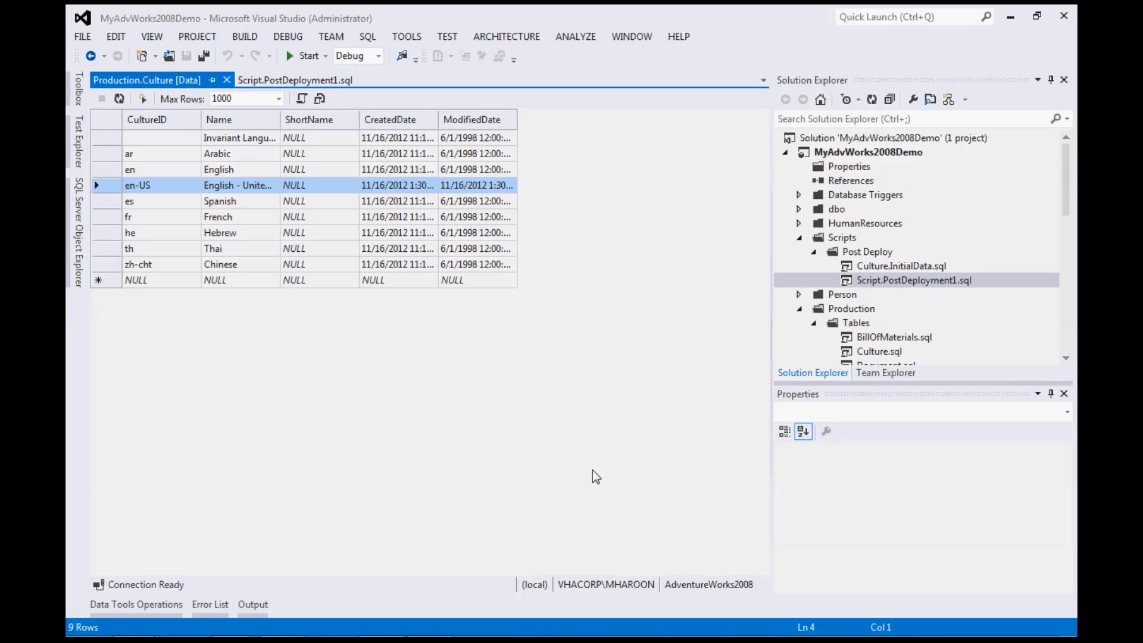
- Switch to the TextPad window containing Document1
mouse_move(476, 640)
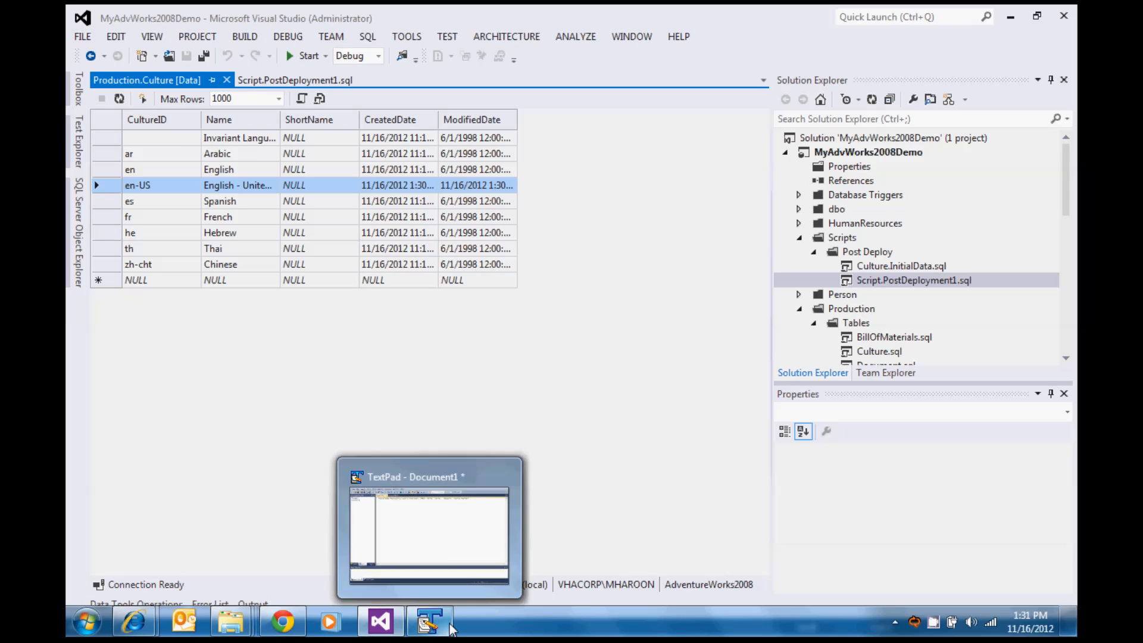